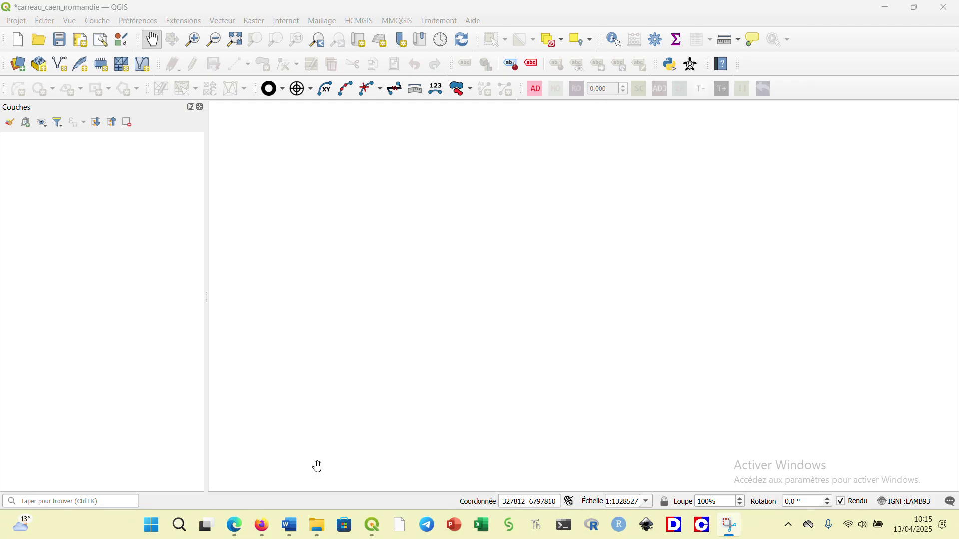
# Step: Load communes_Normandie_2024.dbf from the Données Ouistreham folder in File Explorer into the carreau_caen_normandie QGIS project
pyautogui.click(317, 527)
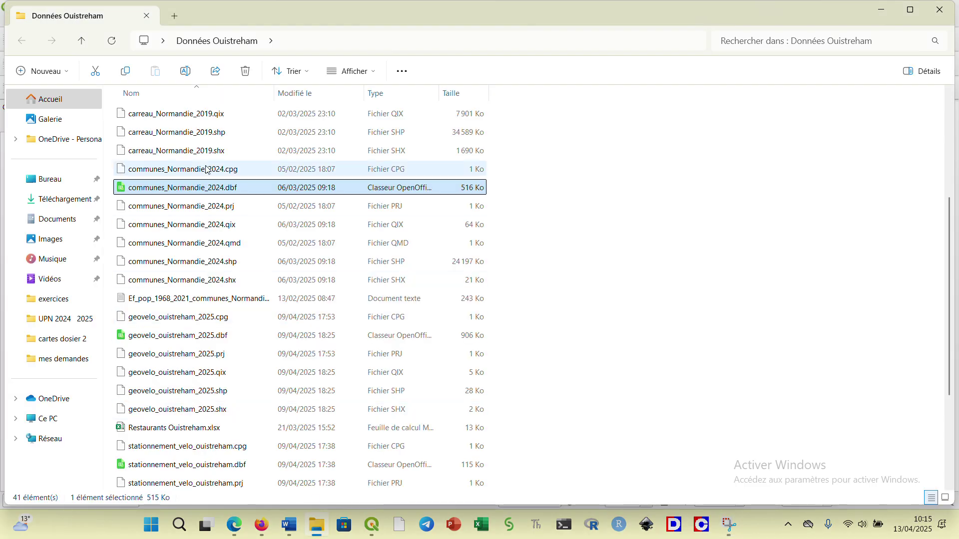
pyautogui.moveTo(180, 192); pyautogui.dragTo(378, 533)
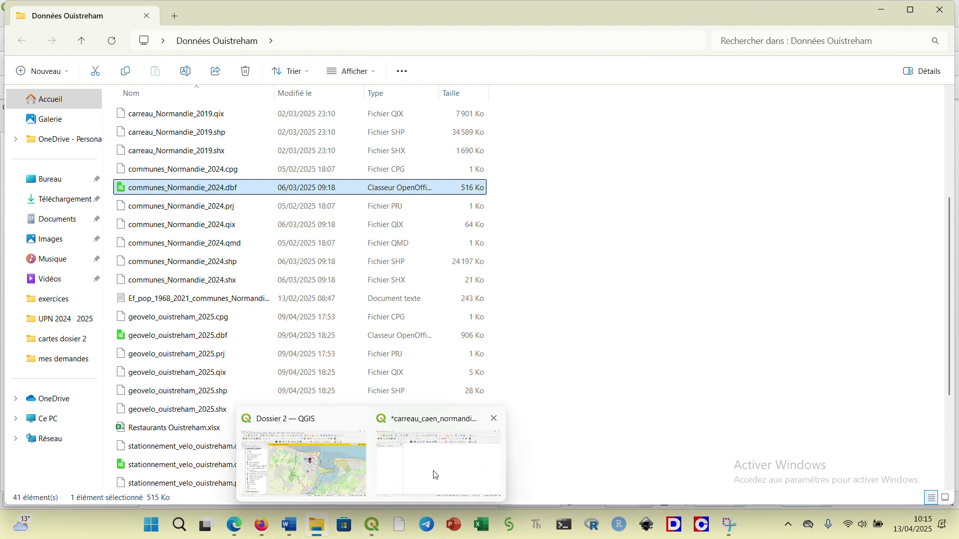
pyautogui.moveTo(436, 476); pyautogui.dragTo(409, 304)
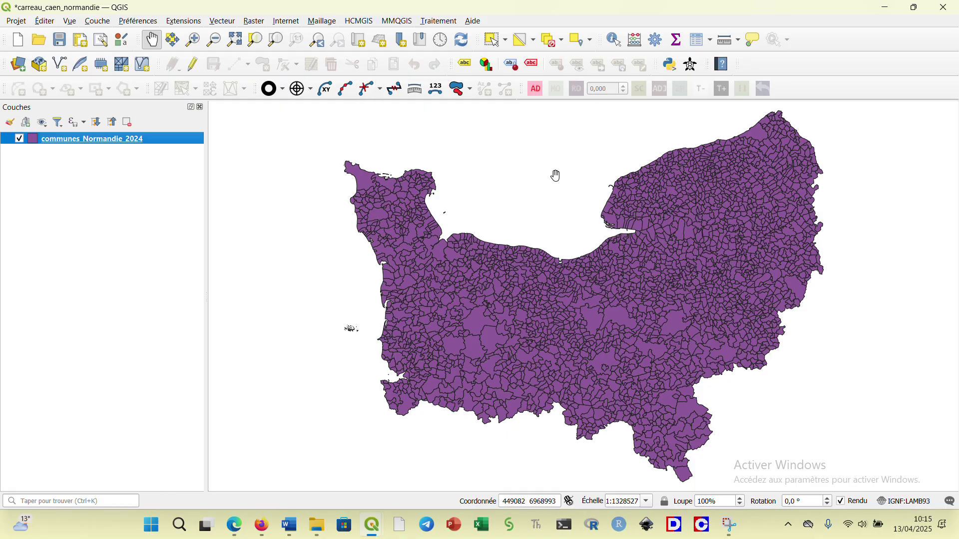
pyautogui.moveTo(644, 270); pyautogui.dragTo(594, 267)
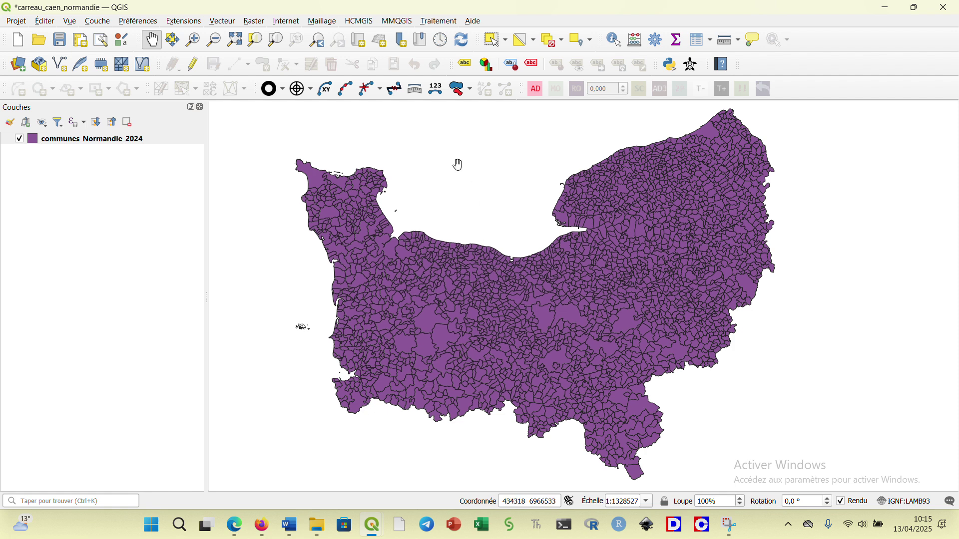
pyautogui.moveTo(577, 254); pyautogui.dragTo(538, 252)
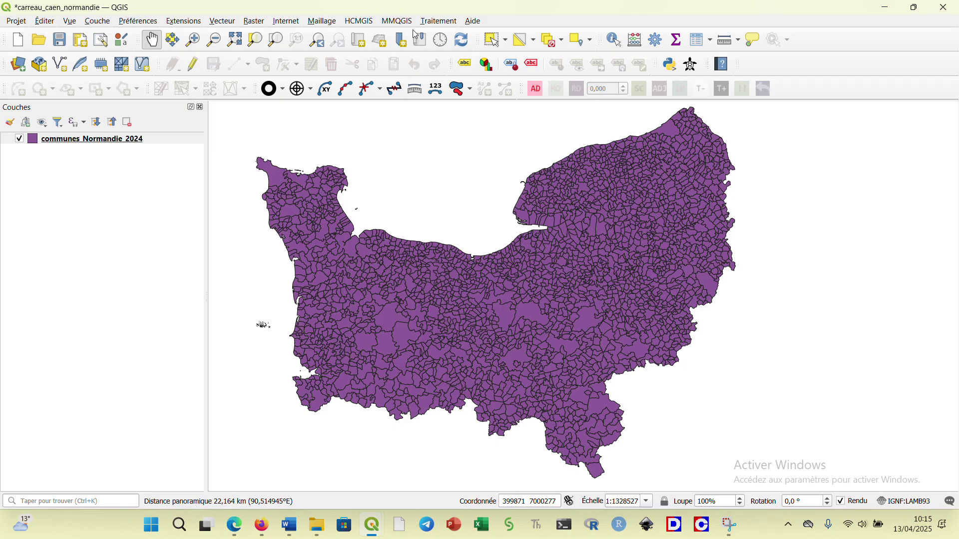
# Step: Run the Regrouper (dissolve) tool on communes_Normandie_2024 by the INSEE_DEP field, outputting a temporary layer
pyautogui.click(226, 23)
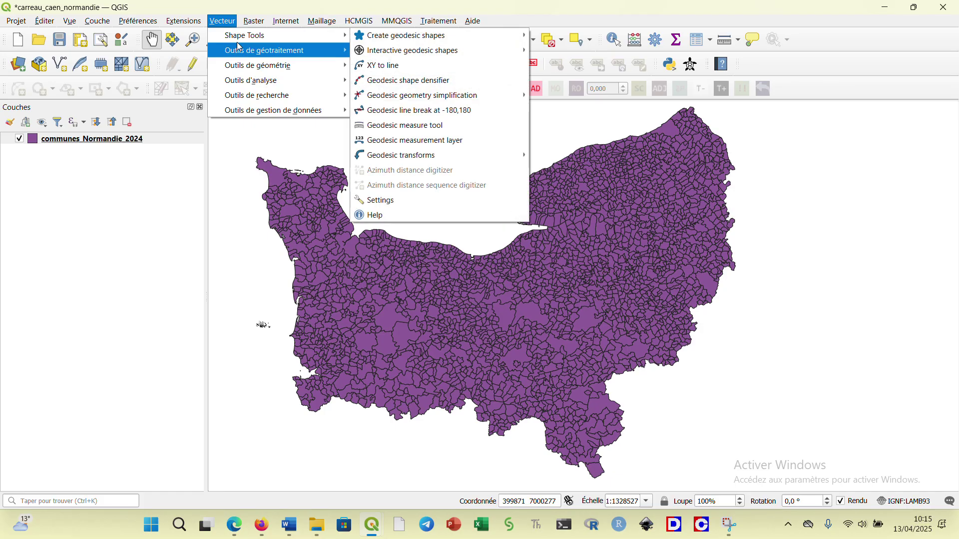
pyautogui.moveTo(249, 68)
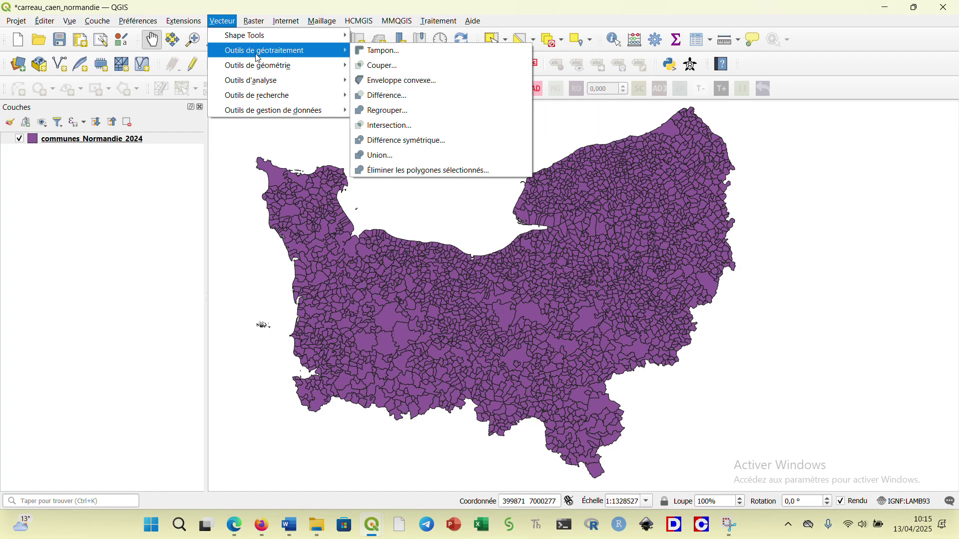
pyautogui.click(384, 110)
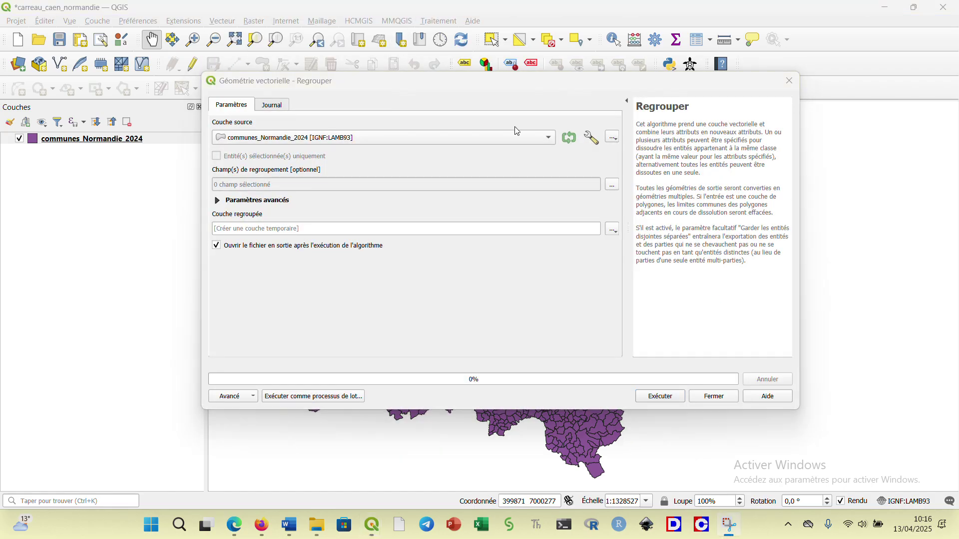
pyautogui.click(613, 184)
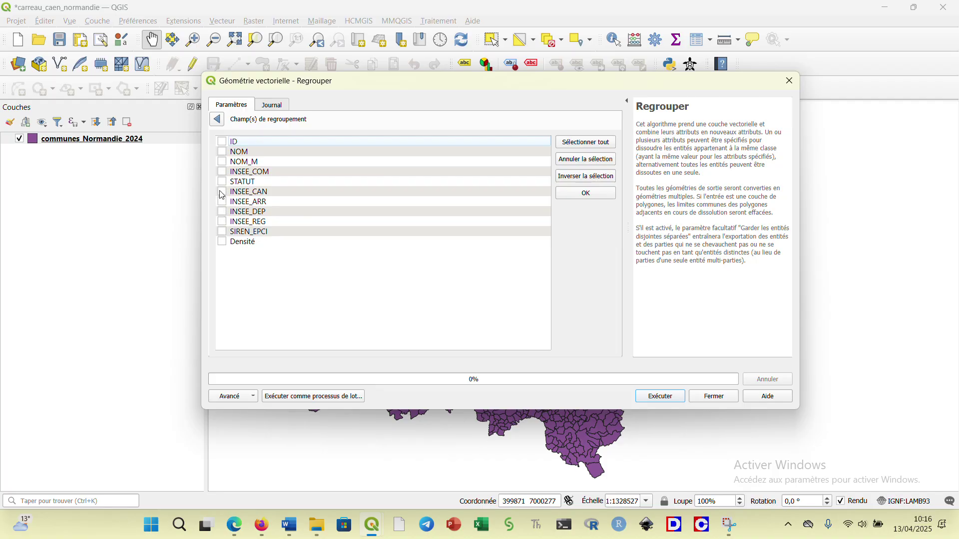
pyautogui.click(222, 212)
pyautogui.click(661, 396)
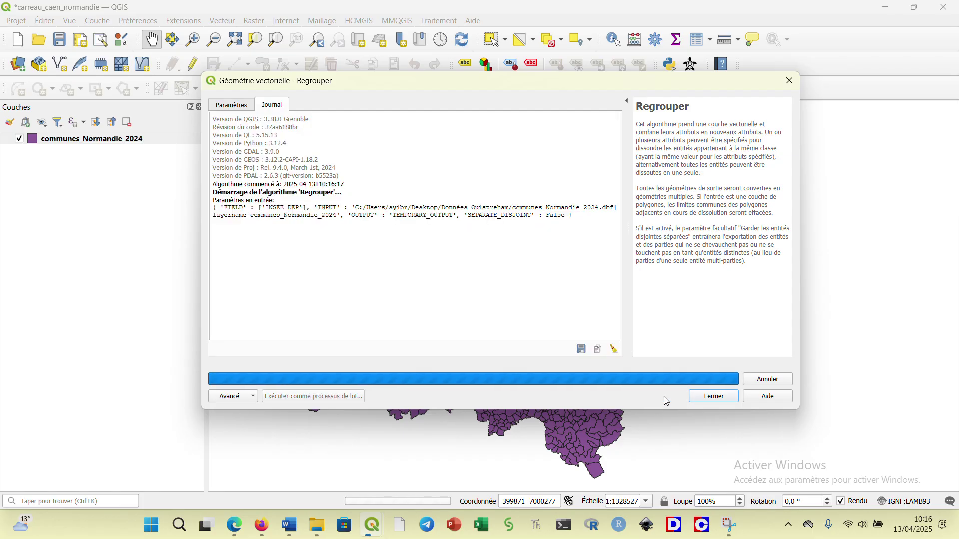
pyautogui.click(715, 397)
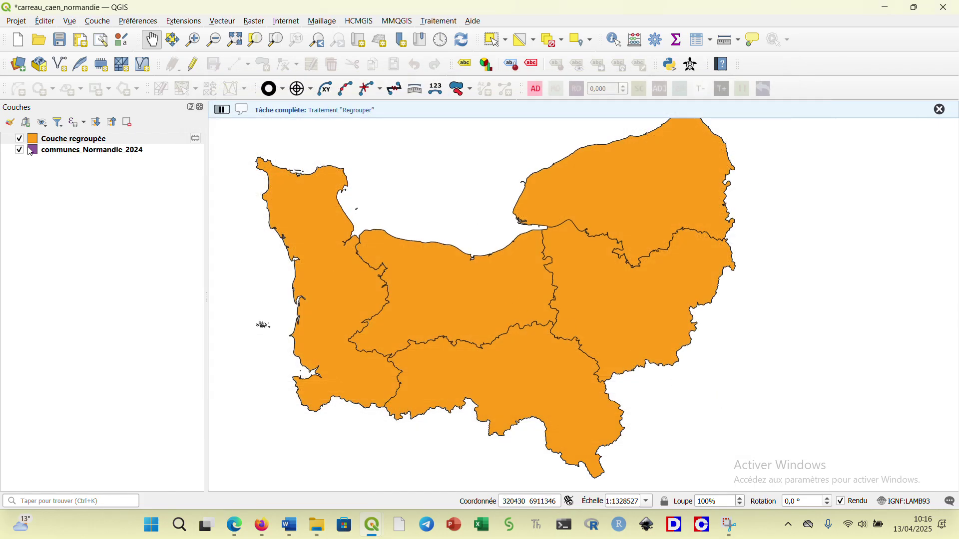
pyautogui.click(20, 151)
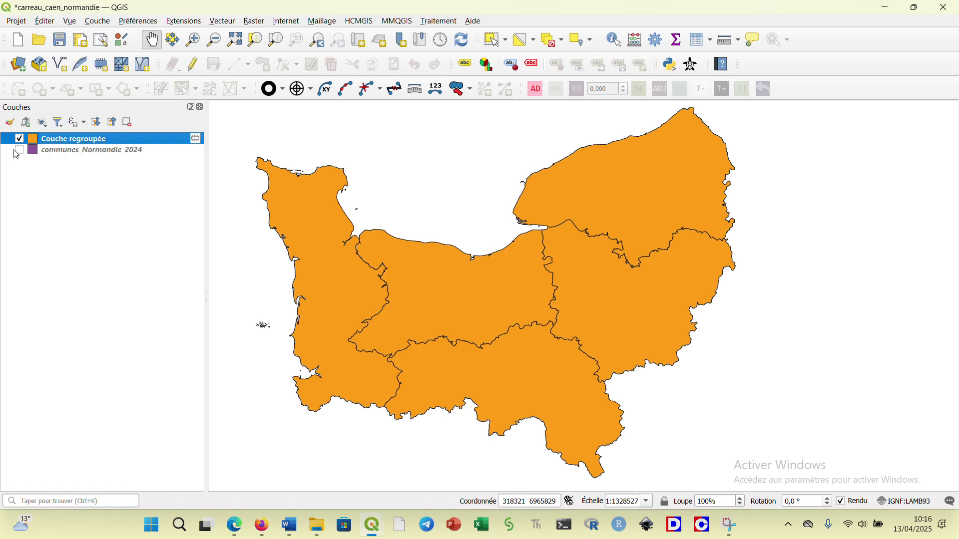
pyautogui.click(19, 150)
pyautogui.click(158, 131)
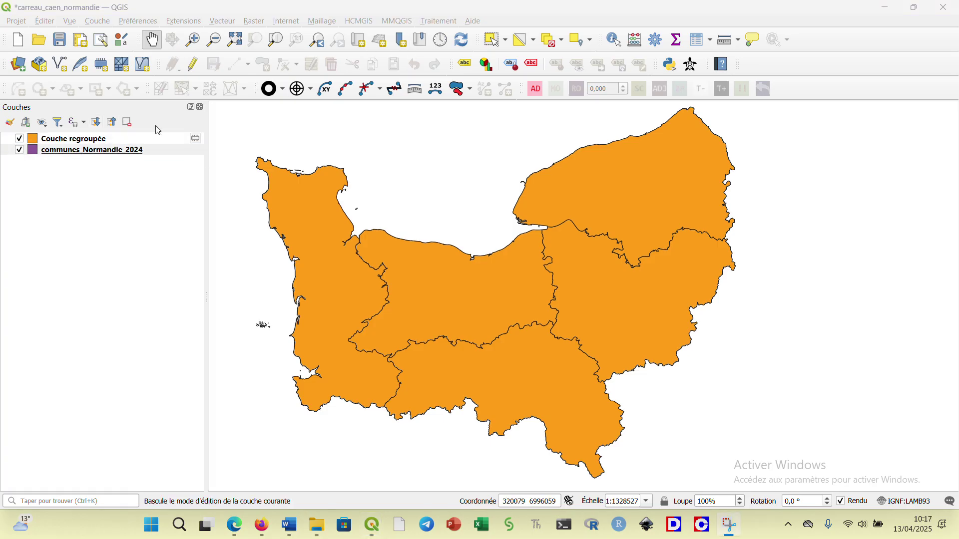
# Step: In the attribute table of communes_Normandie_2024, select the features matching the expression "INSEE_DEP" = '14', and close the table
pyautogui.click(123, 152)
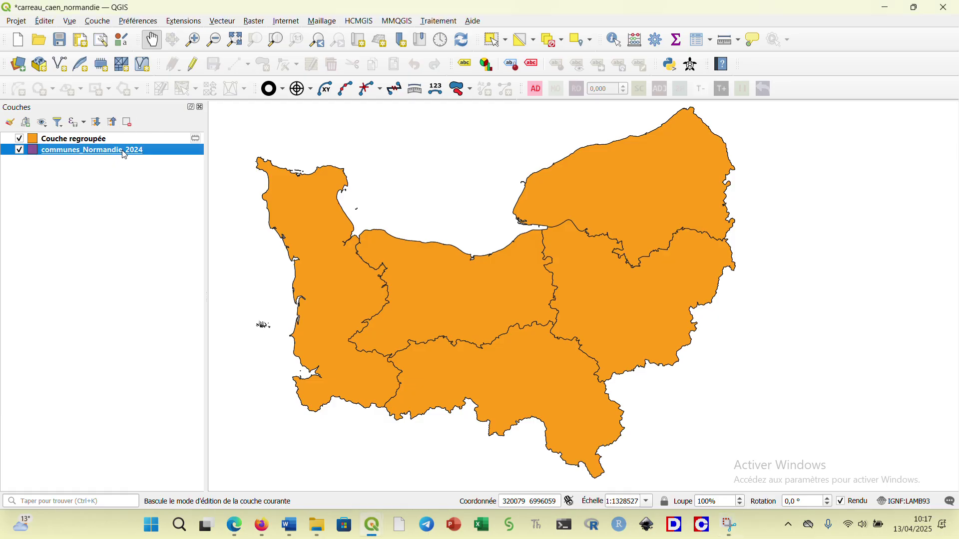
pyautogui.rightClick(124, 153)
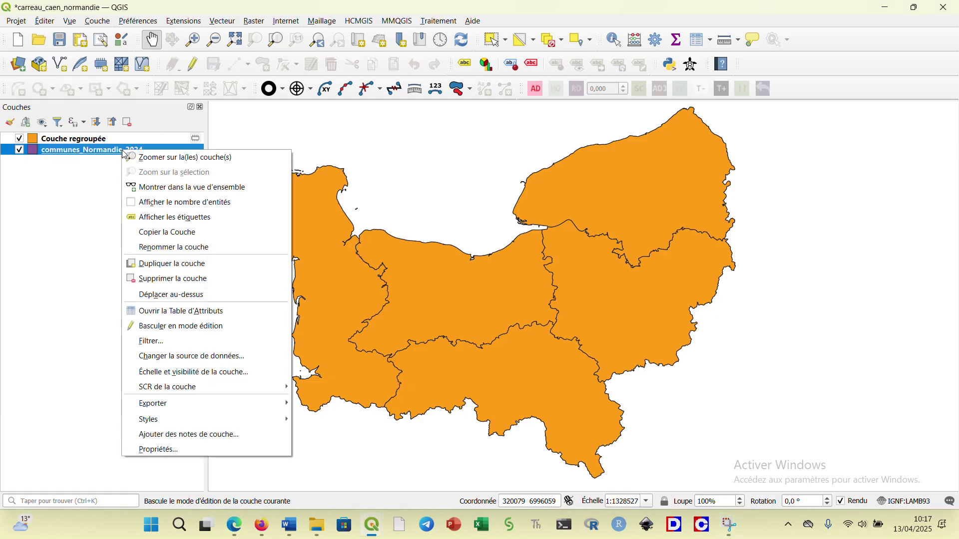
pyautogui.click(181, 312)
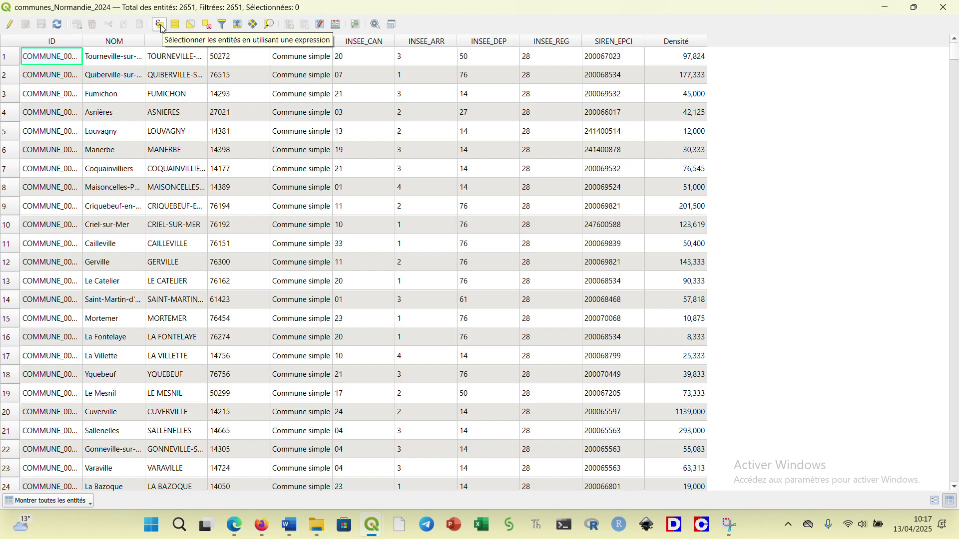
pyautogui.click(159, 25)
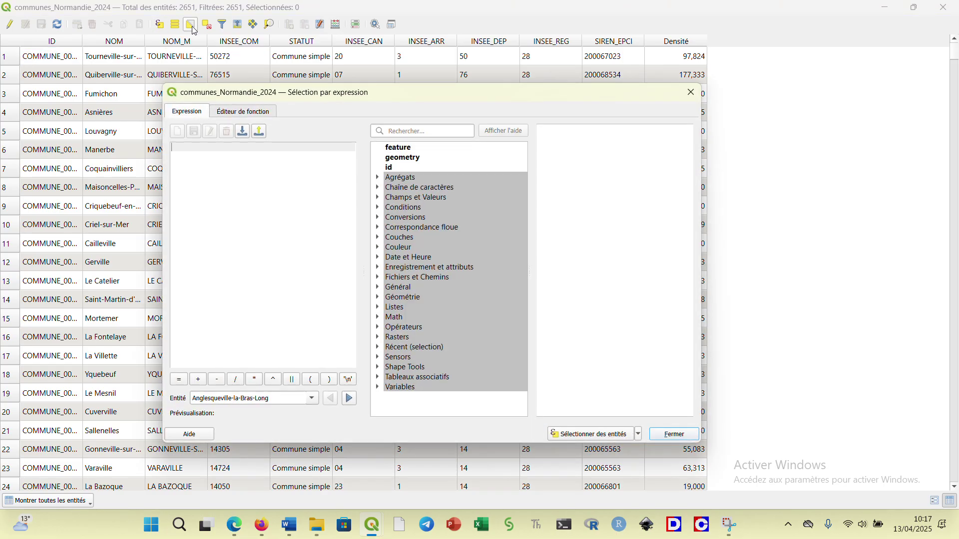
pyautogui.click(378, 197)
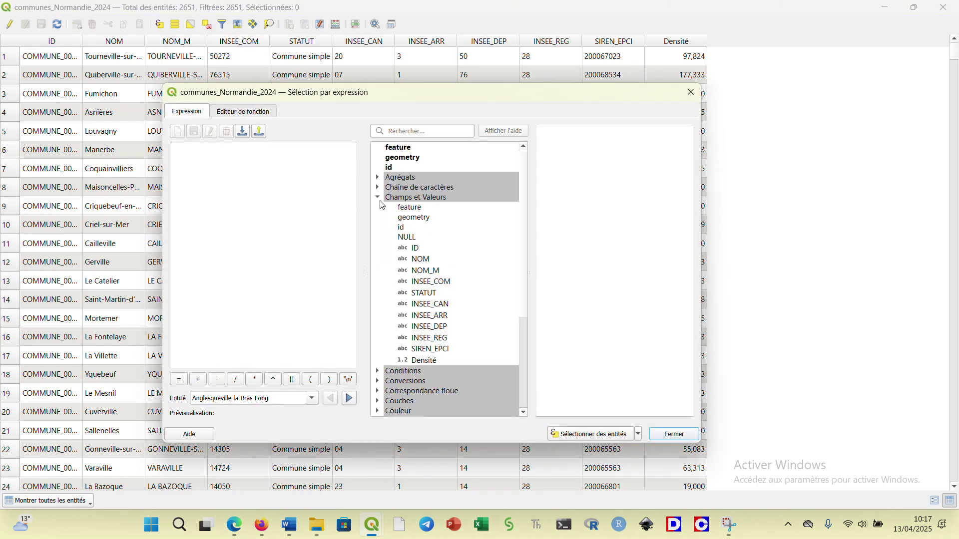
pyautogui.scroll(-1, 428, 308)
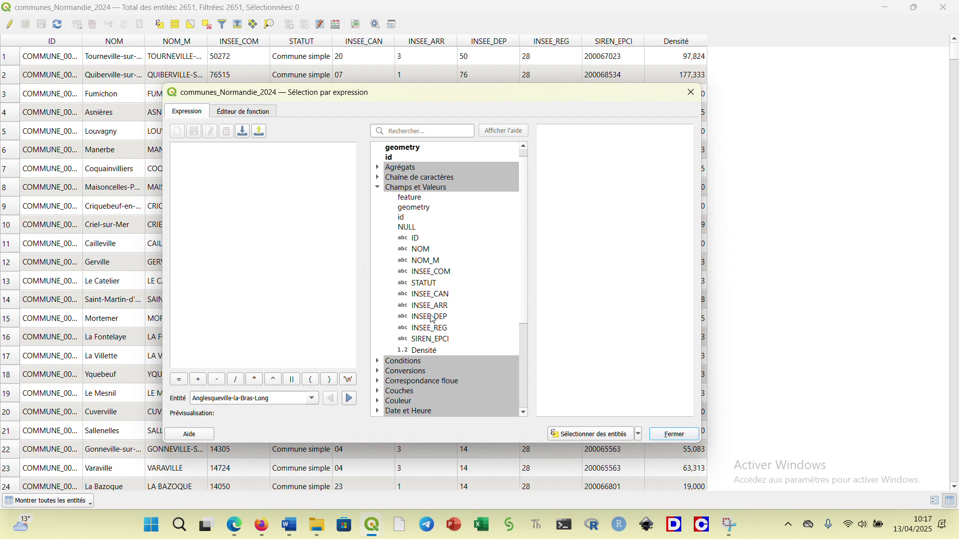
pyautogui.doubleClick(431, 319)
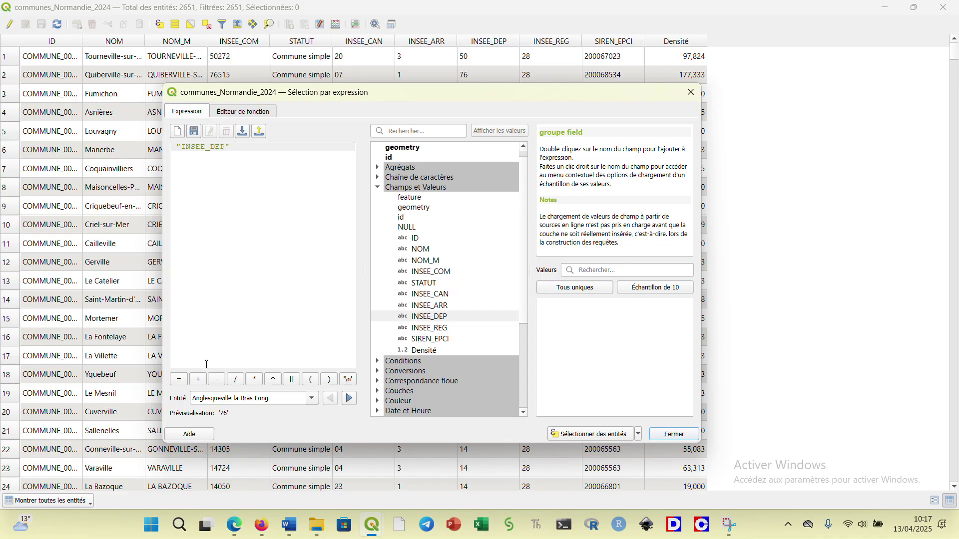
pyautogui.click(179, 380)
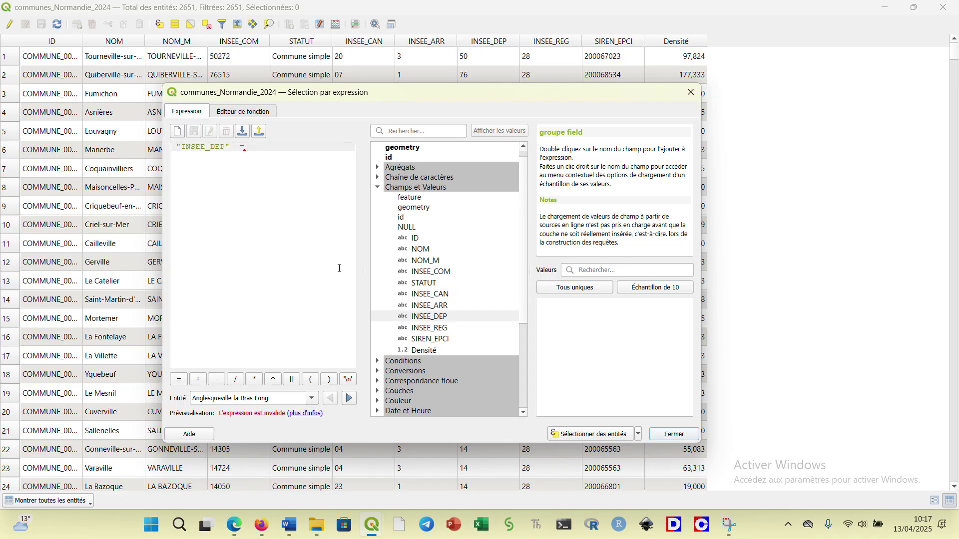
pyautogui.click(579, 289)
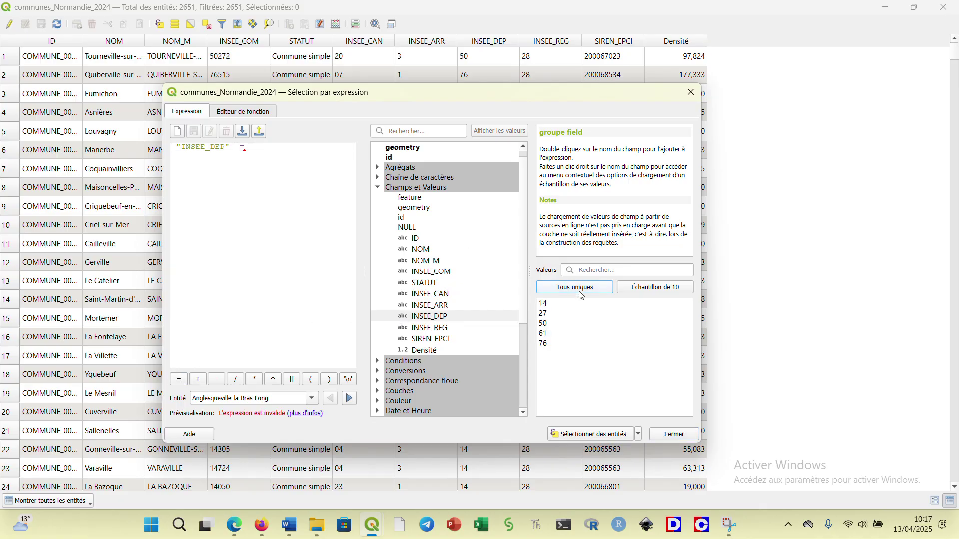
pyautogui.doubleClick(549, 305)
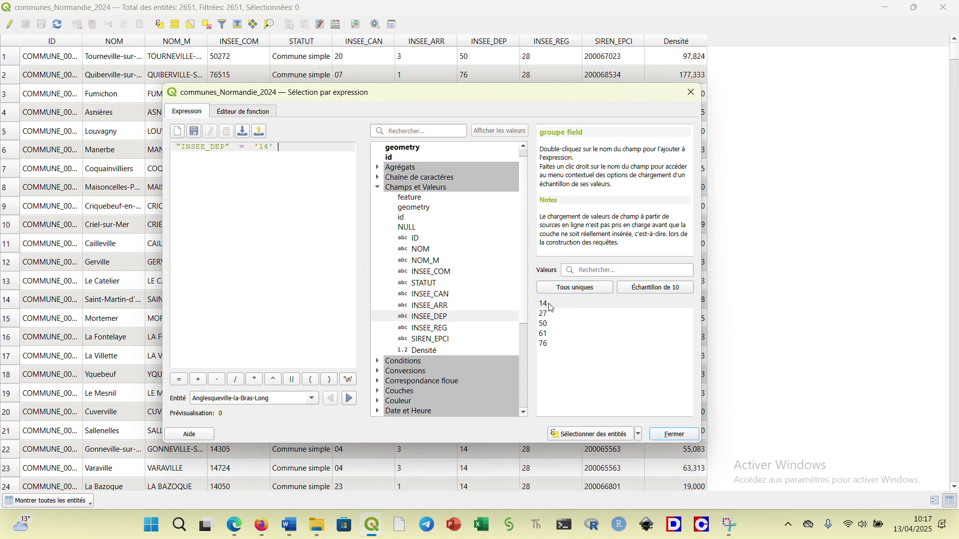
pyautogui.click(603, 432)
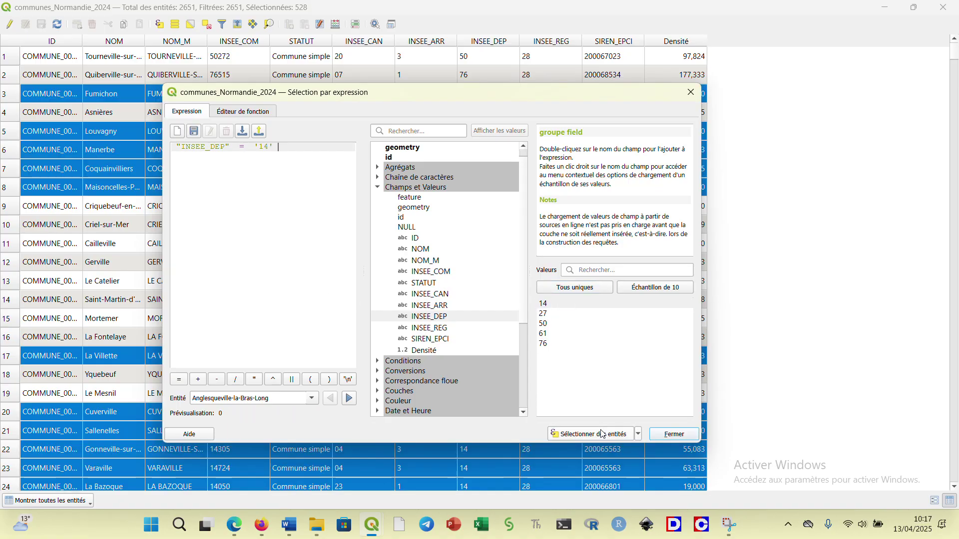
pyautogui.click(672, 434)
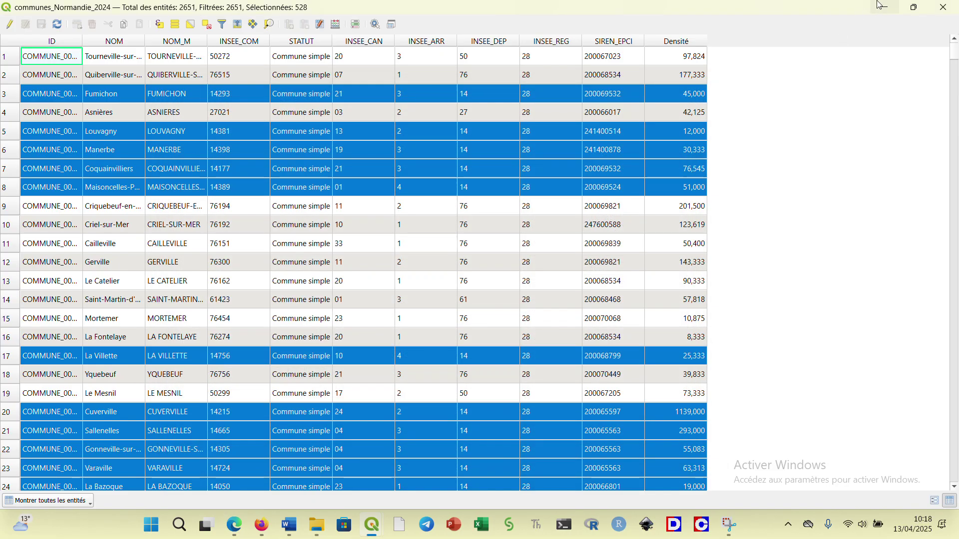
pyautogui.click(955, 7)
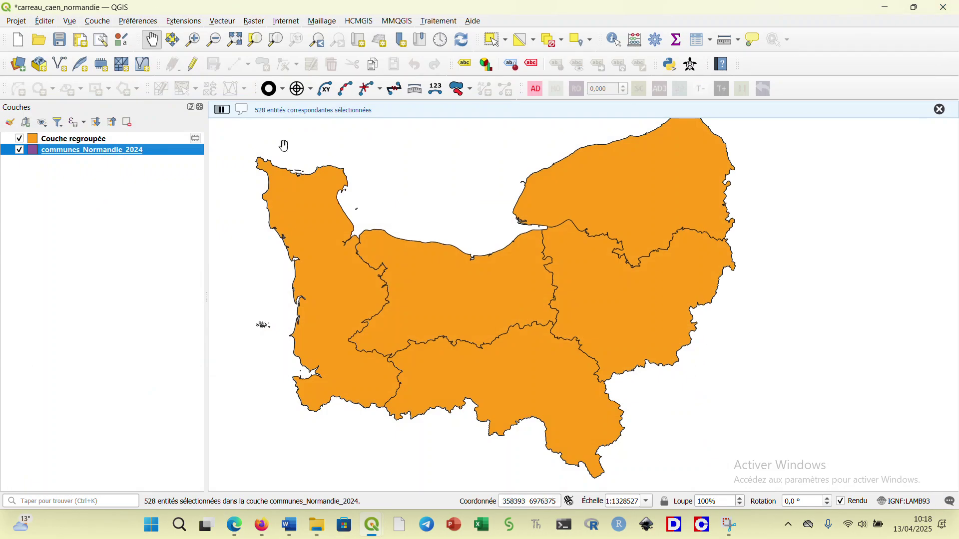
# Step: Export only the selected features of communes_Normandie_2024 as an ESRI Shapefile named Communes de Calvdos on the desktop, adding it to the map
pyautogui.rightClick(160, 152)
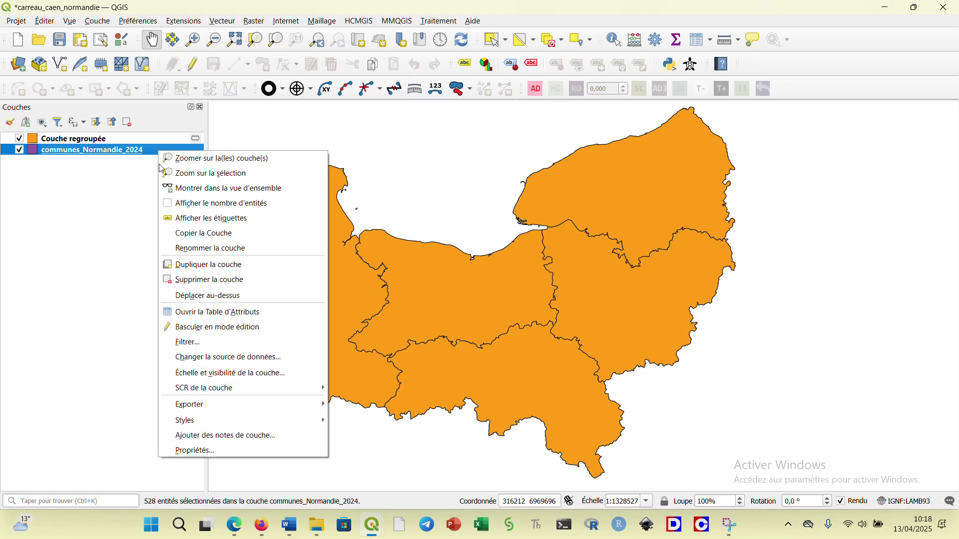
pyautogui.moveTo(222, 407)
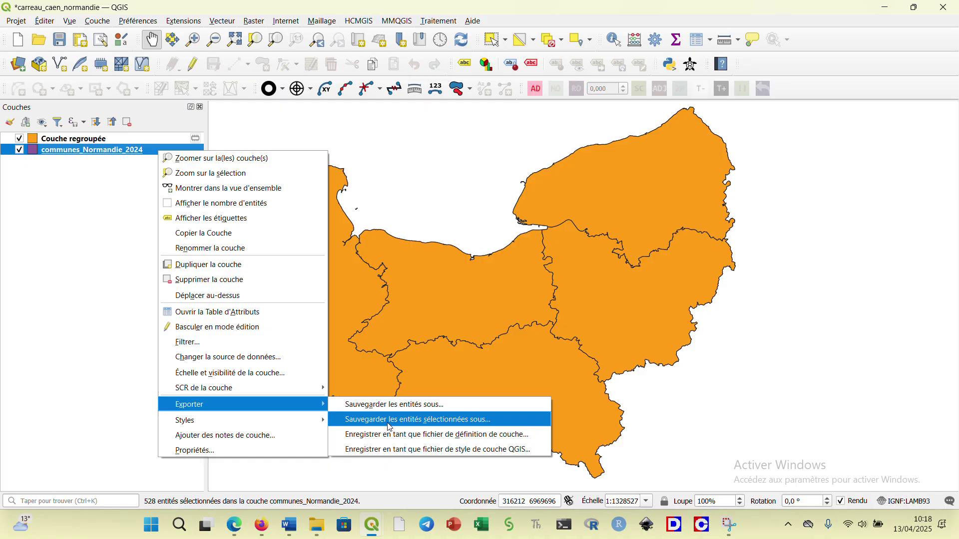
pyautogui.click(405, 425)
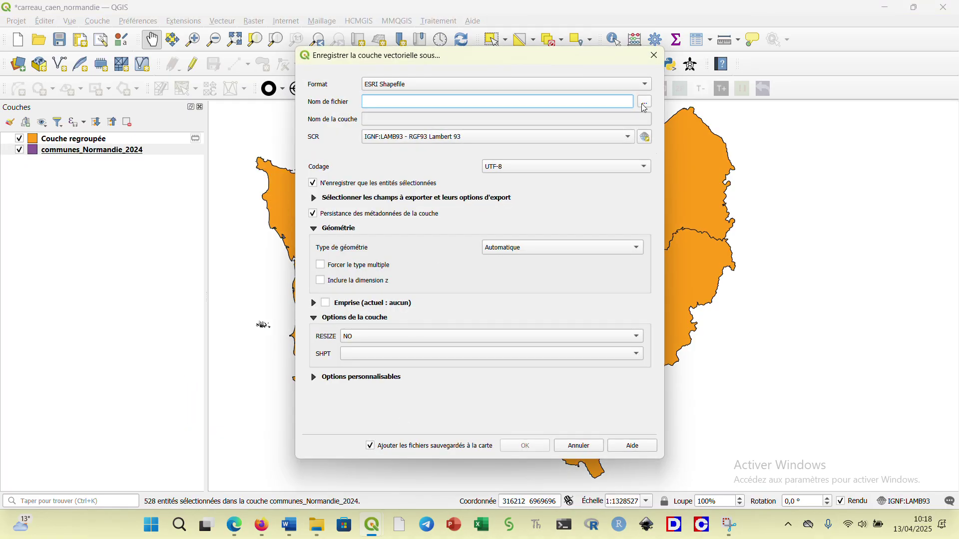
pyautogui.click(644, 103)
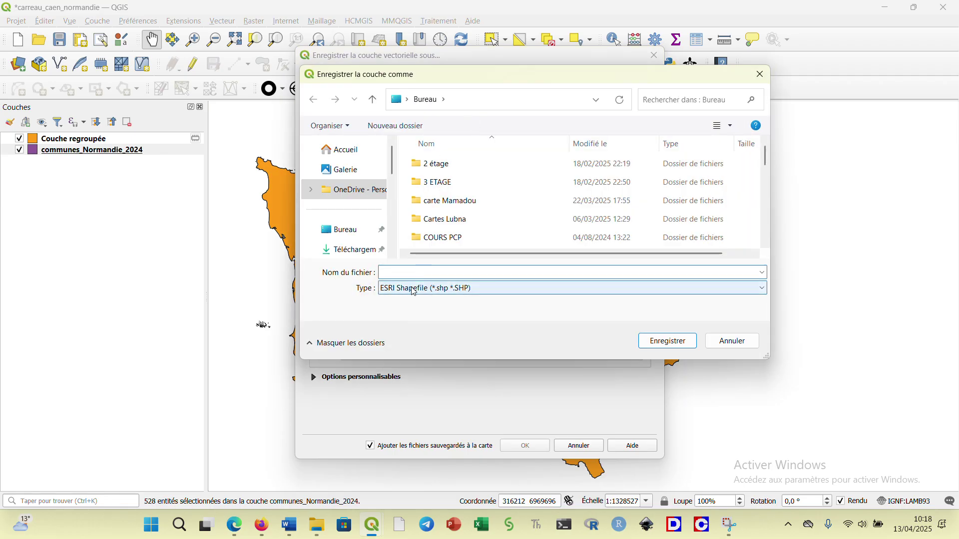
pyautogui.write('Dép')
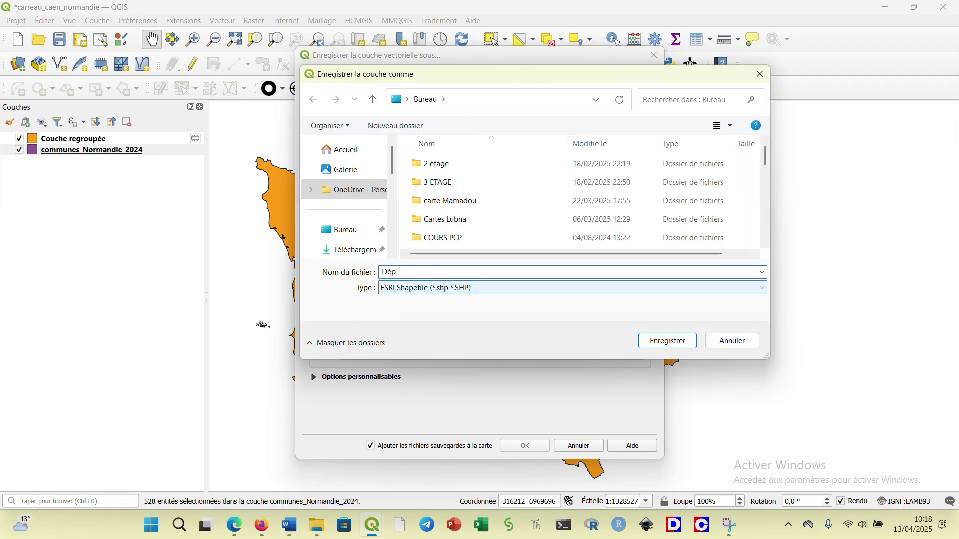
pyautogui.write('artemetn')
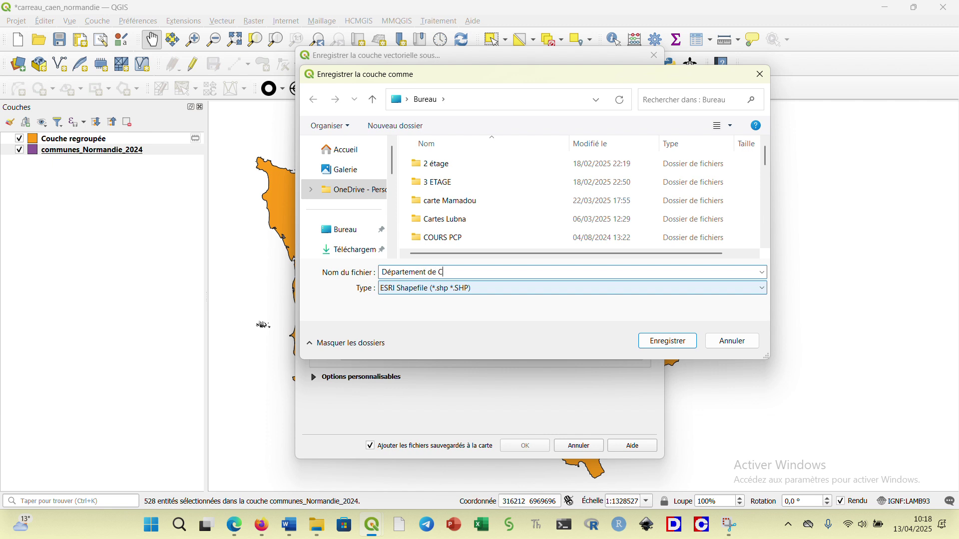
pyautogui.write('nt de Cald')
pyautogui.doubleClick(412, 272)
pyautogui.write('Commune')
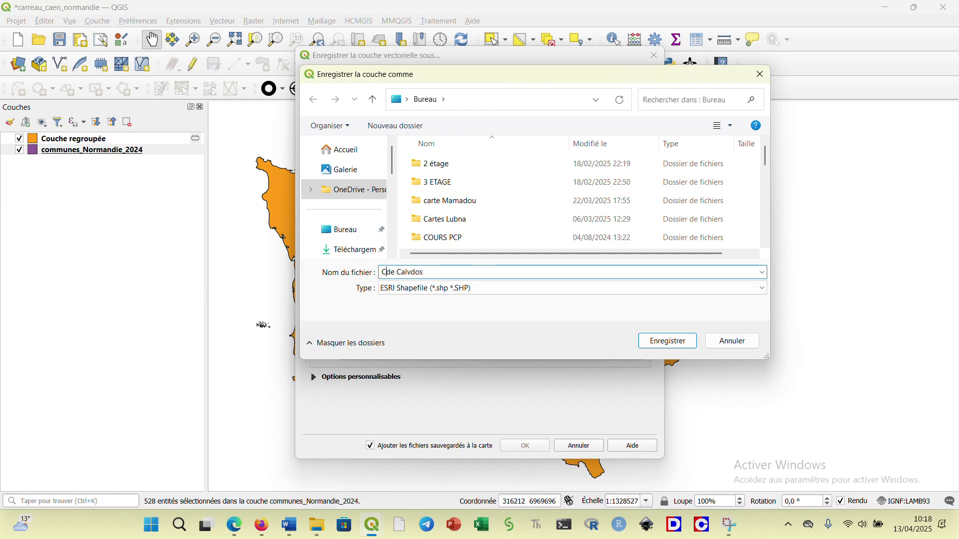
pyautogui.write('s')
pyautogui.press('Return')
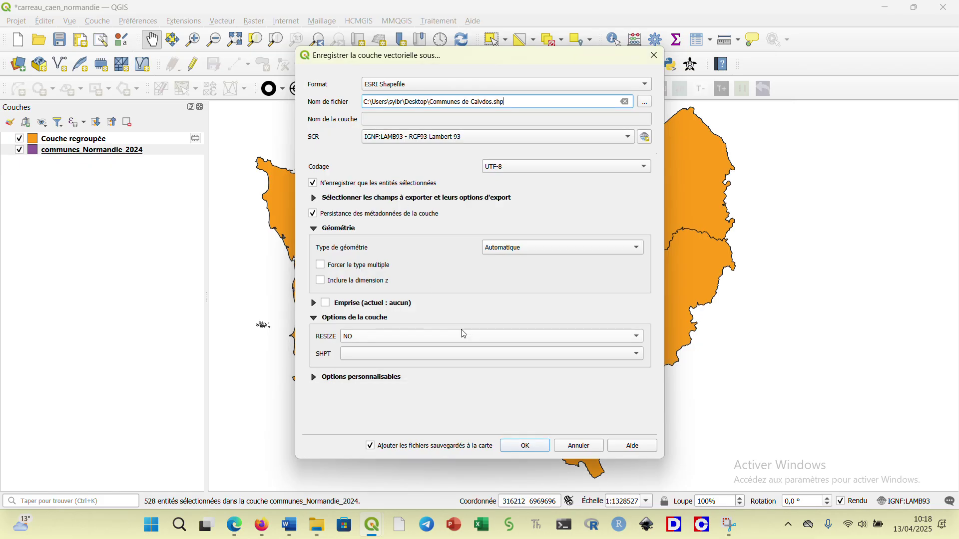
pyautogui.click(532, 450)
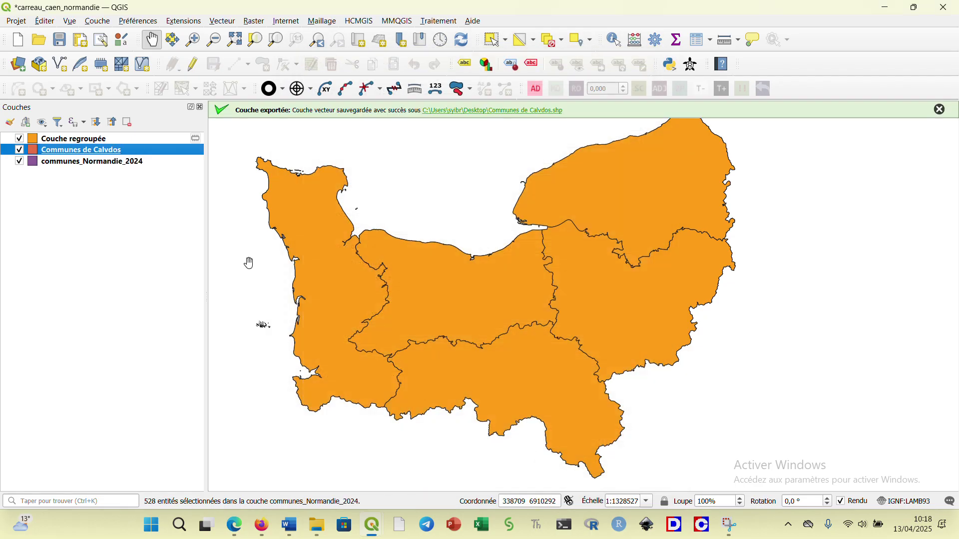
# Step: Hide communes_Normandie_2024 and Couche regroupée so that only the Communes de Calvdos layer is displayed on the map
pyautogui.click(19, 161)
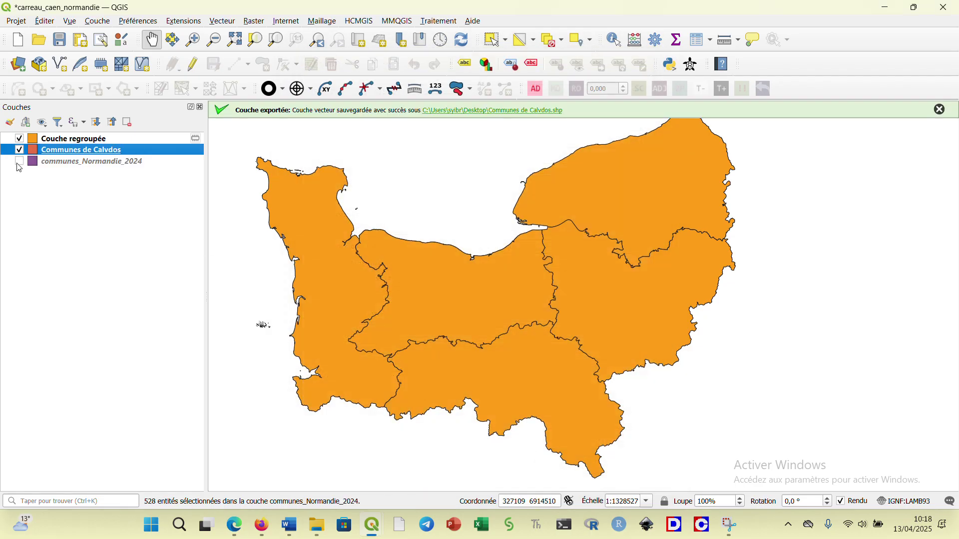
pyautogui.click(20, 138)
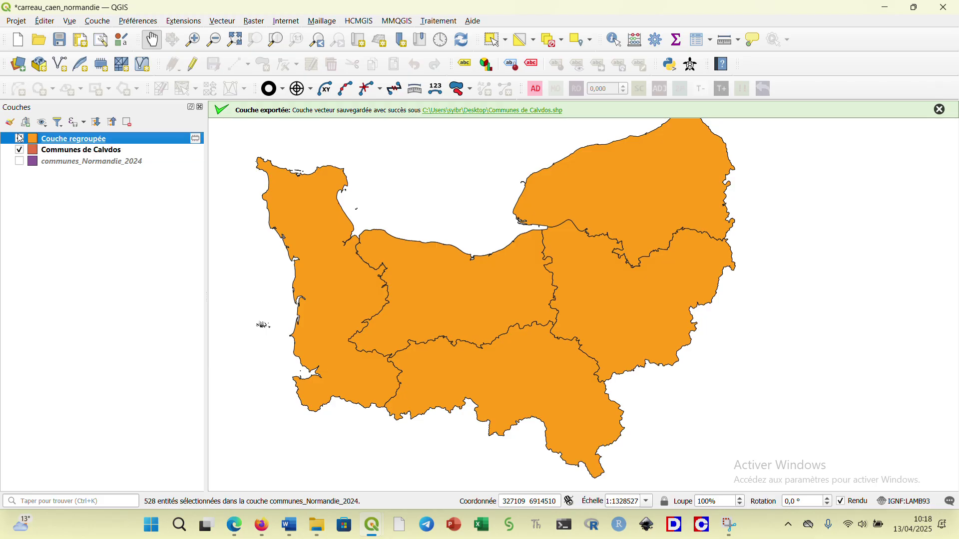
pyautogui.click(20, 138)
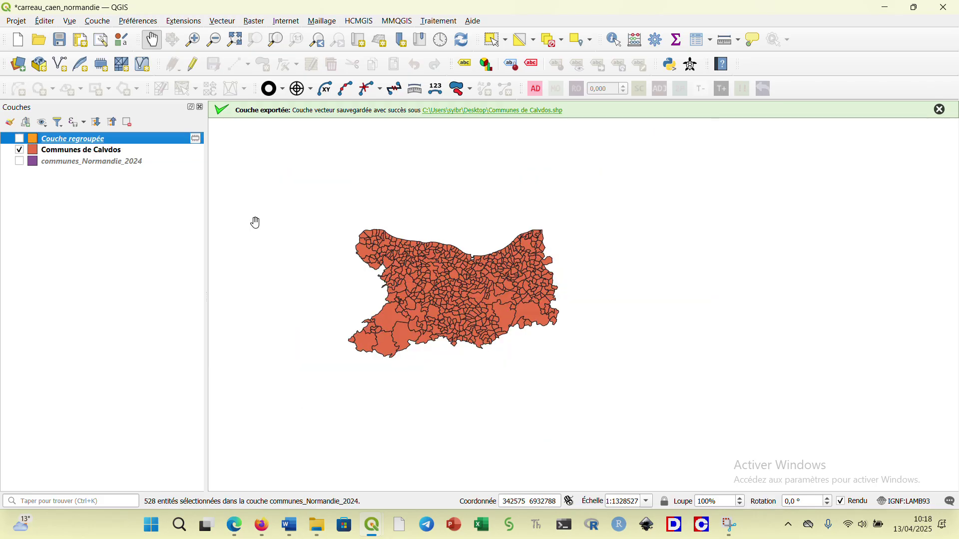
pyautogui.click(494, 309)
pyautogui.moveTo(495, 309); pyautogui.dragTo(545, 284)
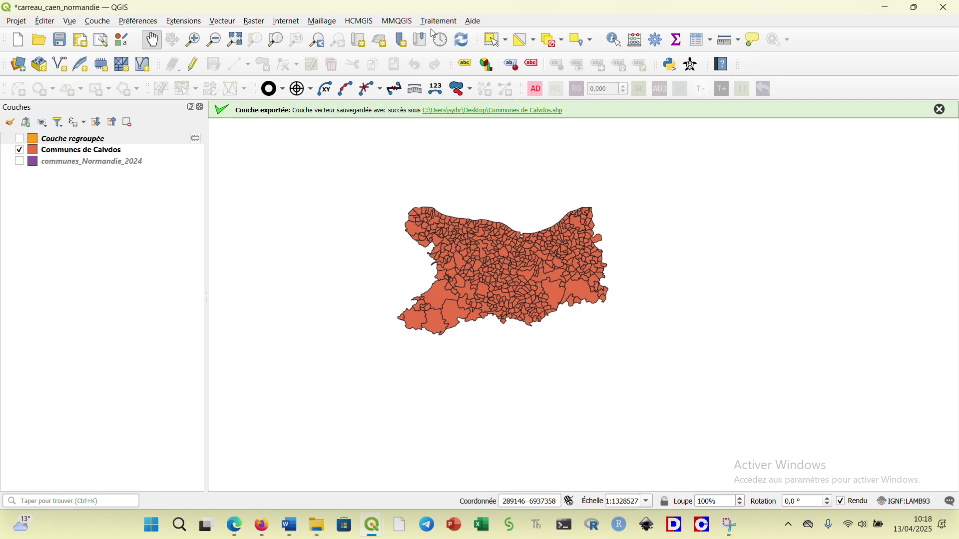
# Step: Turn the visibility of communes_Normandie_2024 and Couche regroupée back on
pyautogui.click(19, 162)
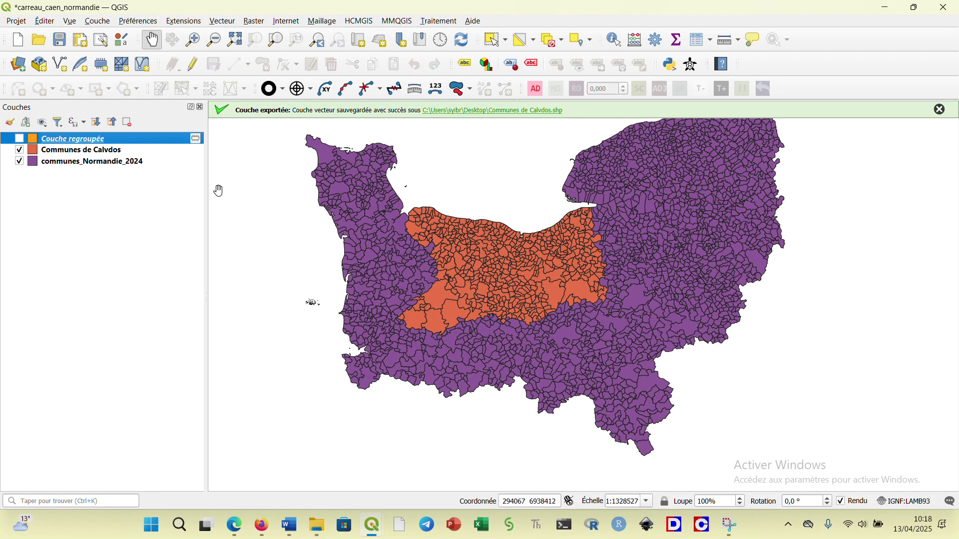
pyautogui.click(102, 162)
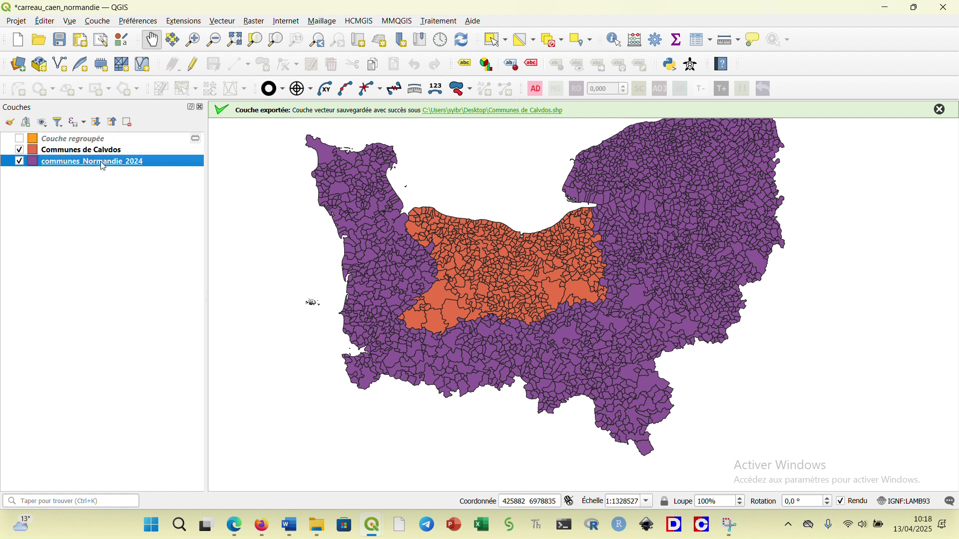
pyautogui.click(125, 141)
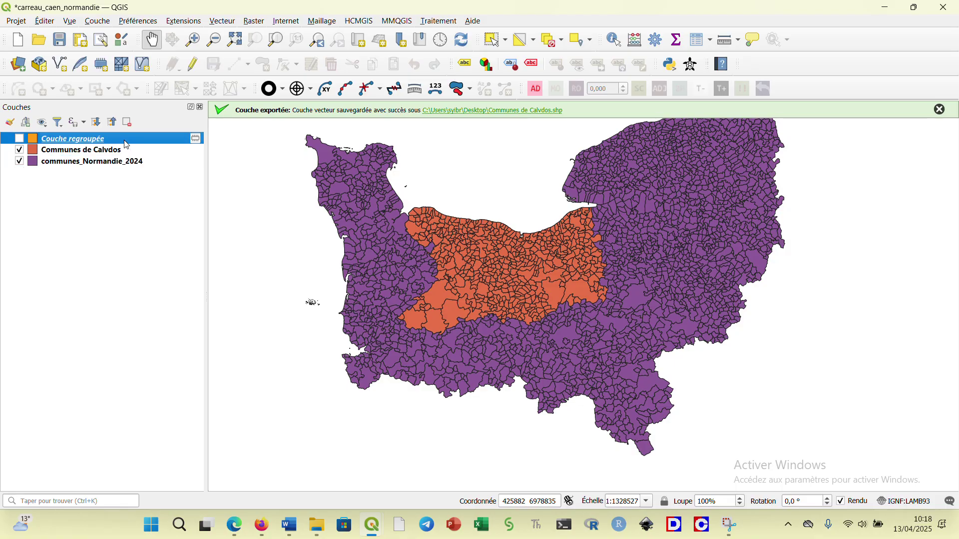
pyautogui.click(20, 139)
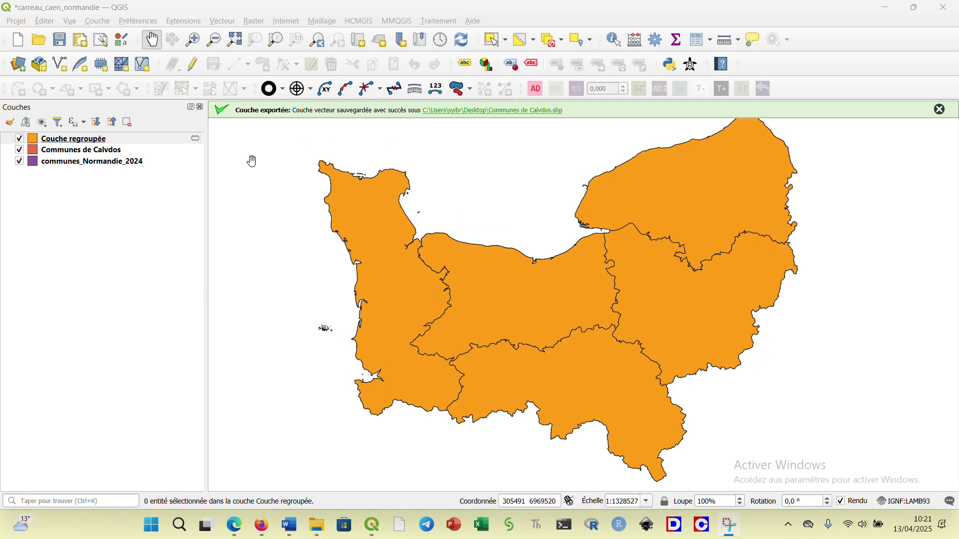
# Step: In the attribute table of Couche regroupée, select the feature with INSEE_DEP 14, and close the table
pyautogui.click(90, 141)
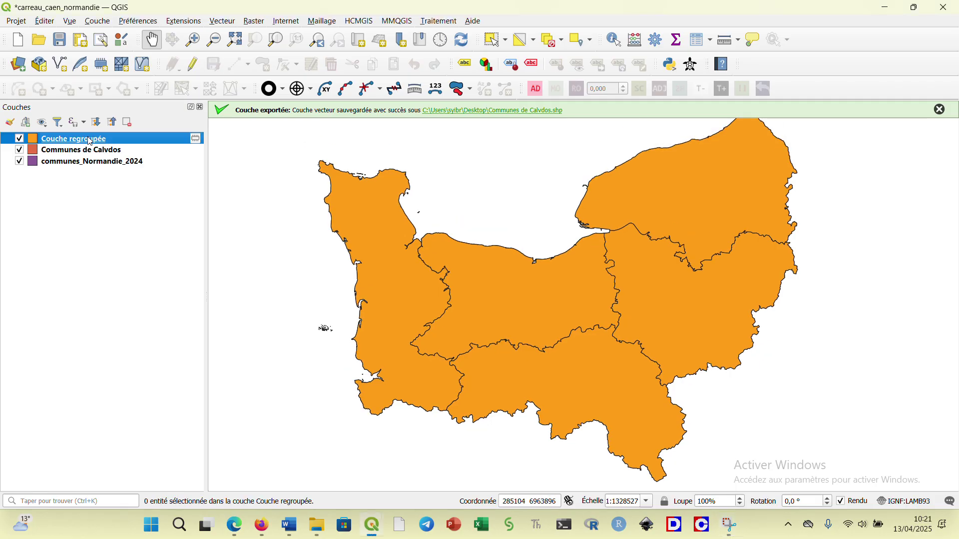
pyautogui.rightClick(90, 141)
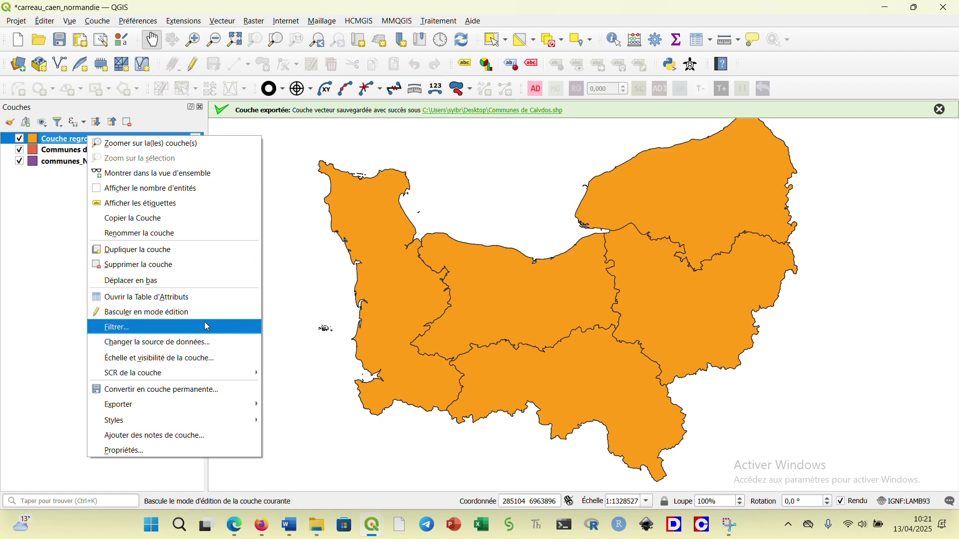
pyautogui.click(141, 297)
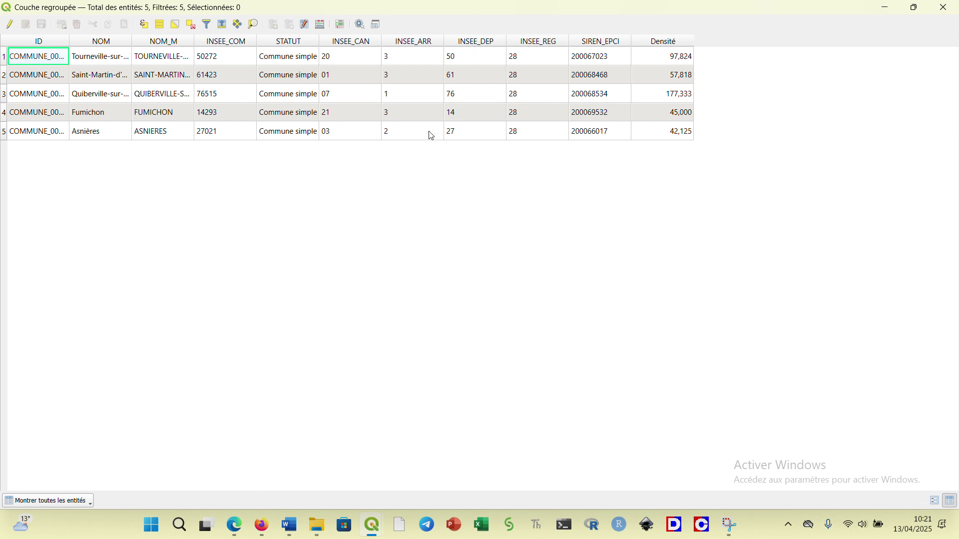
pyautogui.click(4, 115)
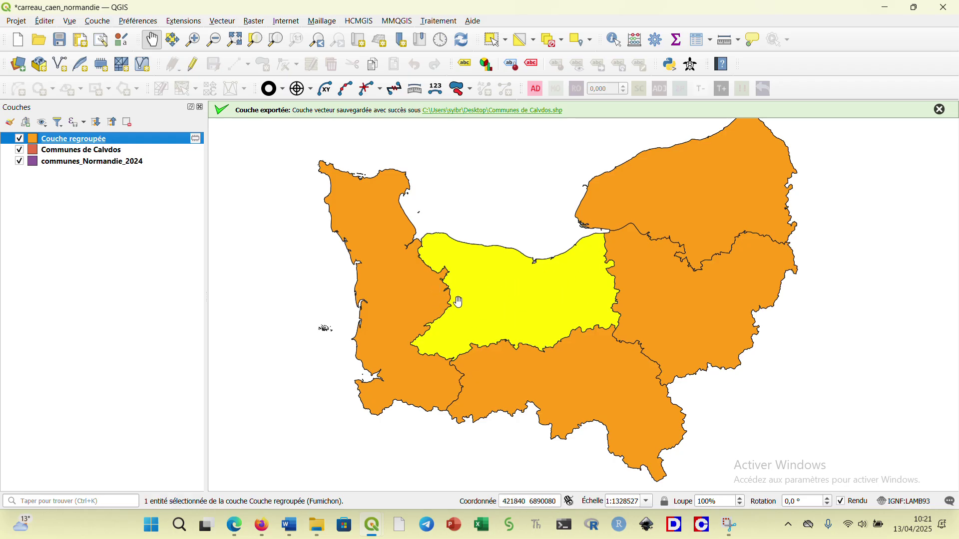
# Step: Export only the selected feature of Couche regroupée as an ESRI Shapefile named Calvados on the desktop, adding it to the map
pyautogui.rightClick(86, 144)
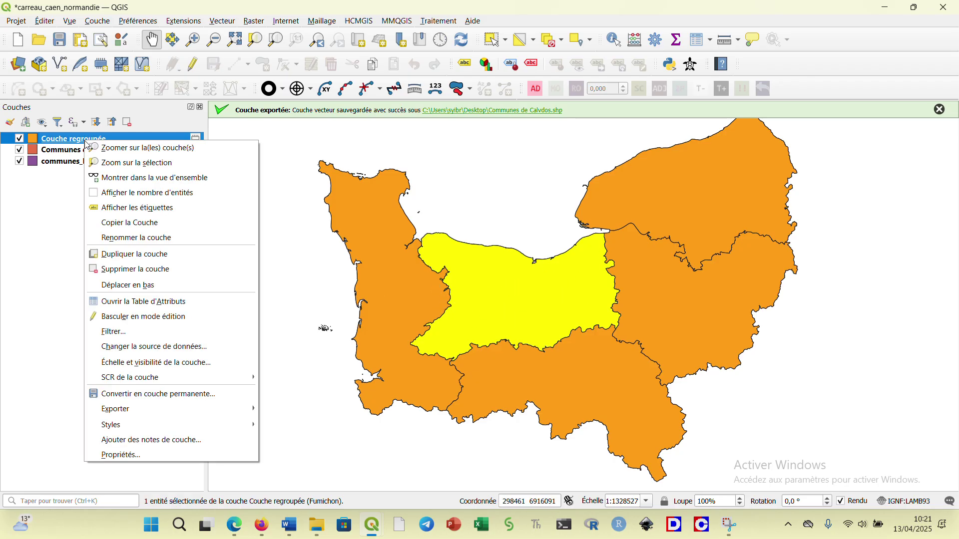
pyautogui.moveTo(134, 410)
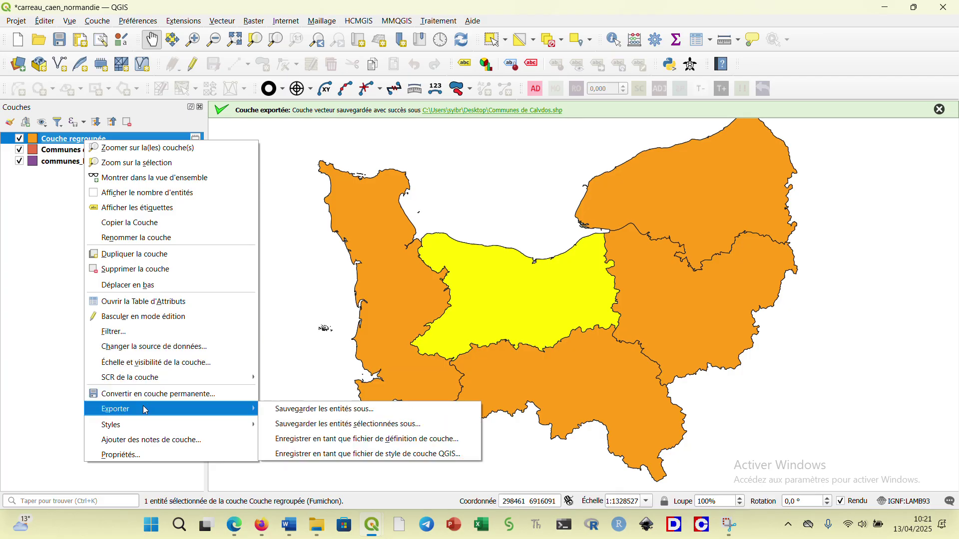
pyautogui.click(345, 423)
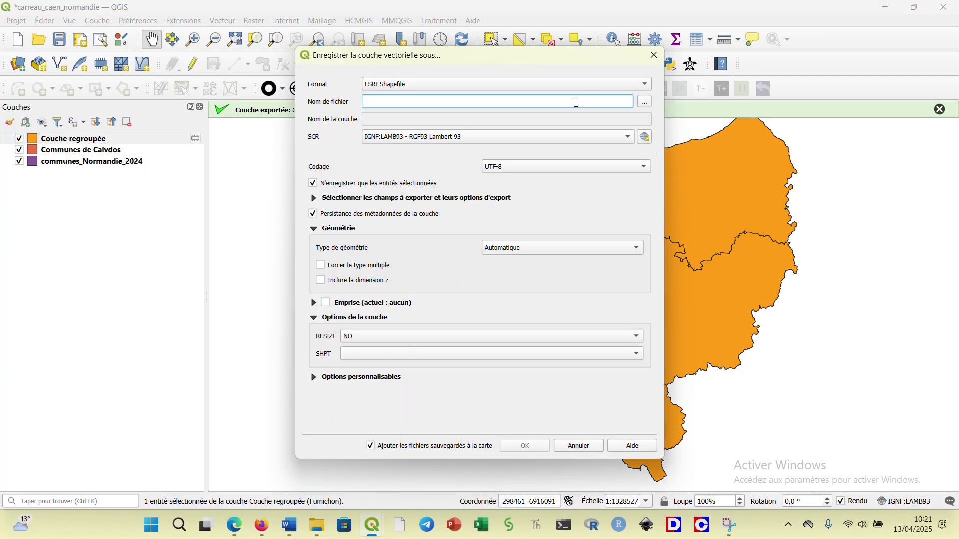
pyautogui.click(644, 102)
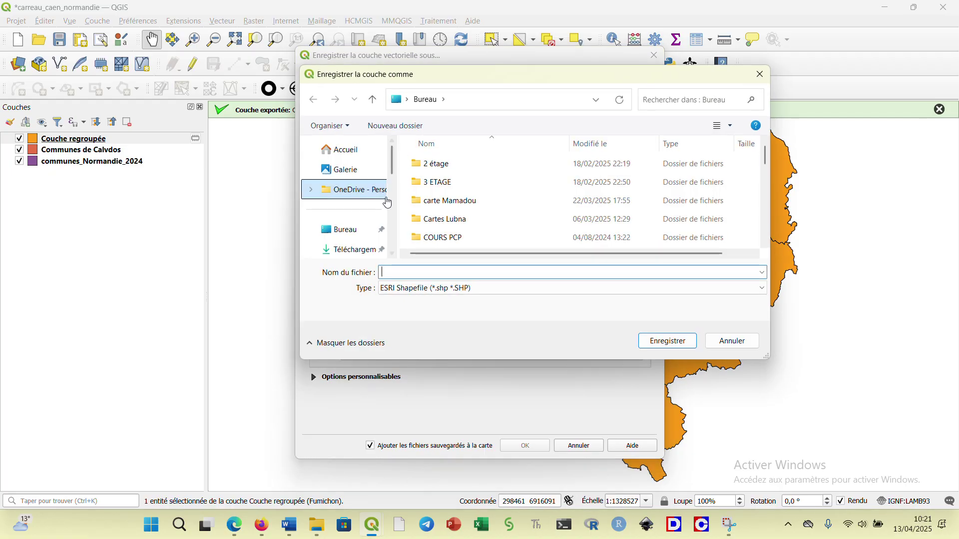
pyautogui.click(407, 294)
pyautogui.click(407, 294)
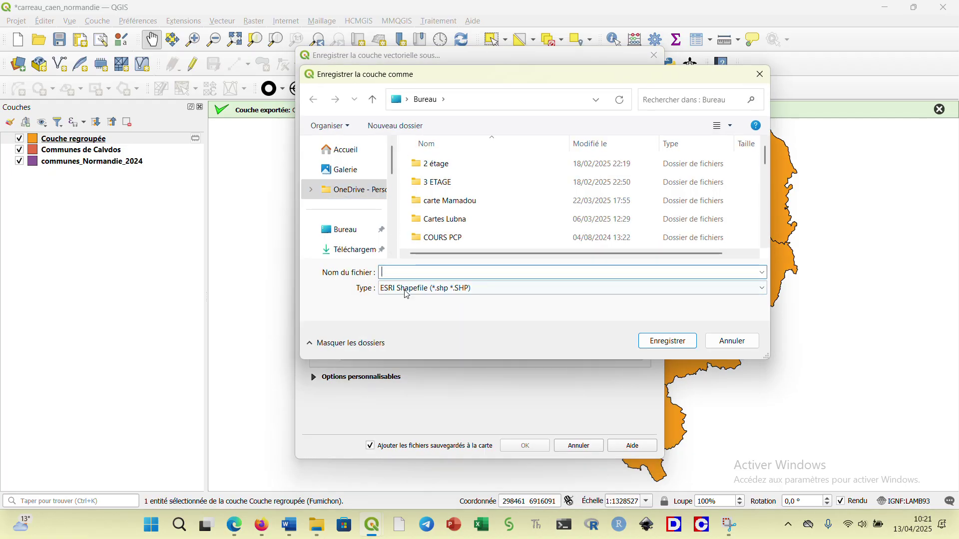
pyautogui.write('Calv')
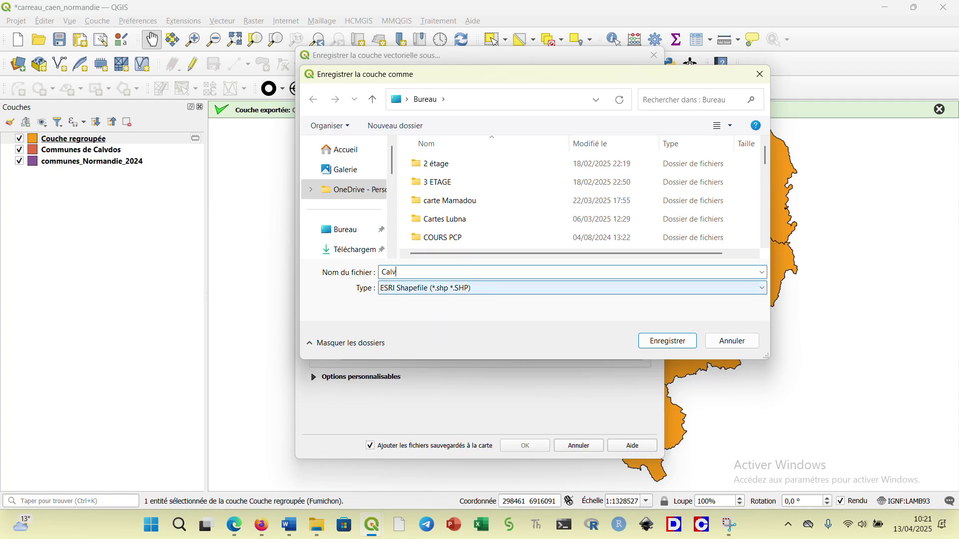
pyautogui.write('ados')
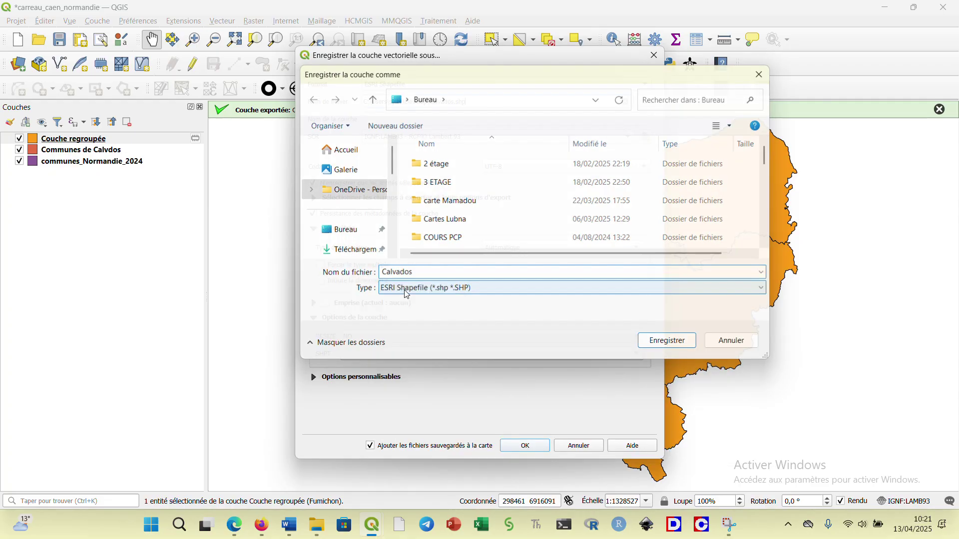
pyautogui.press('Return')
pyautogui.press('Return')
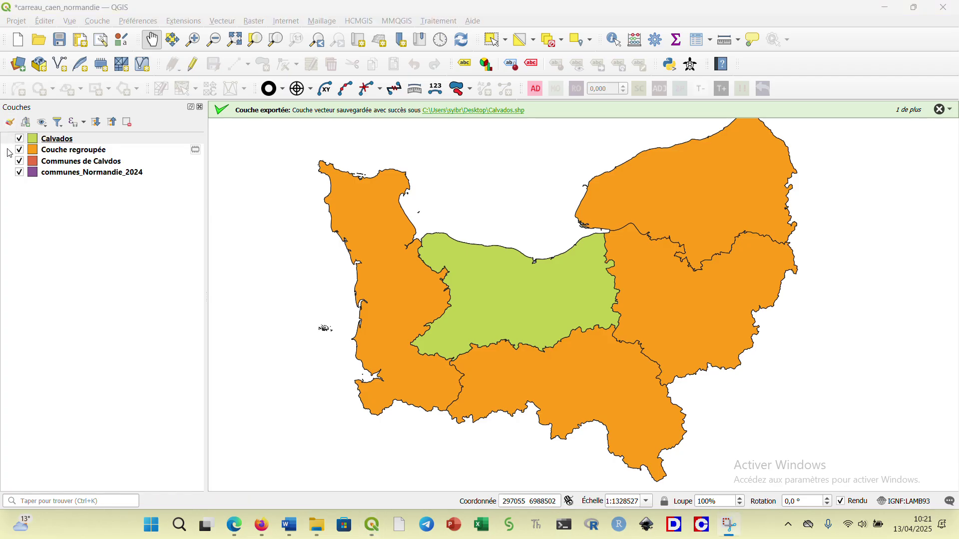
# Step: Remove Couche regroupée and communes_Normandie_2024 from the project, and move Calvados below Communes de Calvdos in the layer order
pyautogui.click(19, 175)
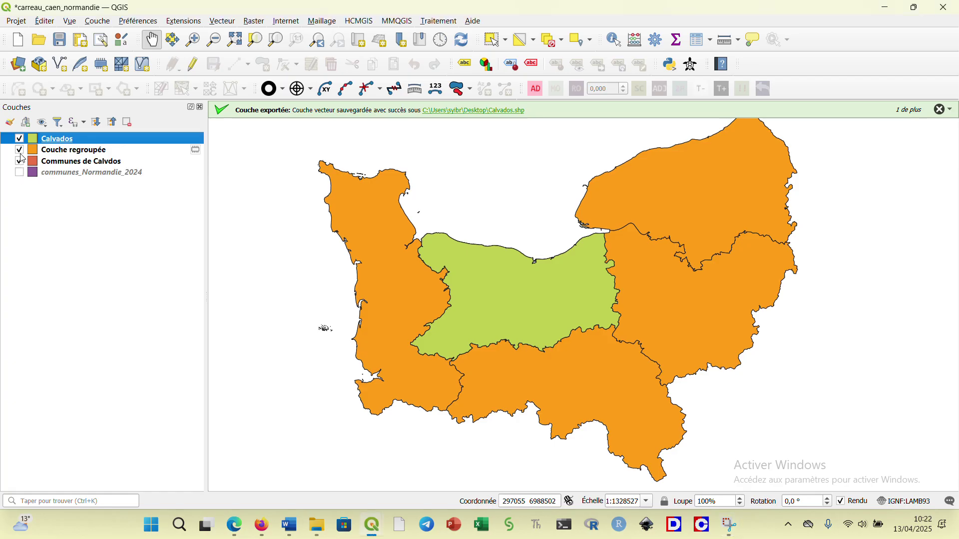
pyautogui.click(20, 151)
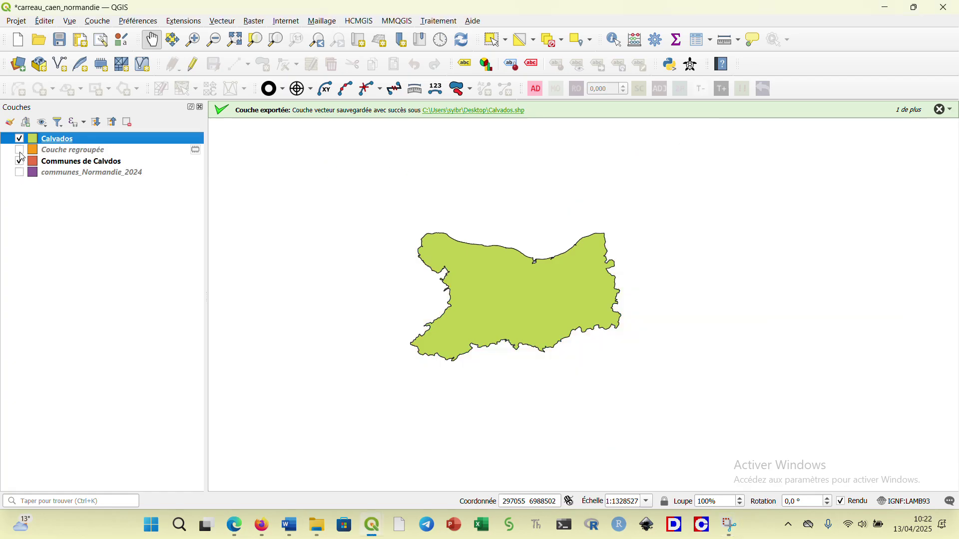
pyautogui.click(97, 151)
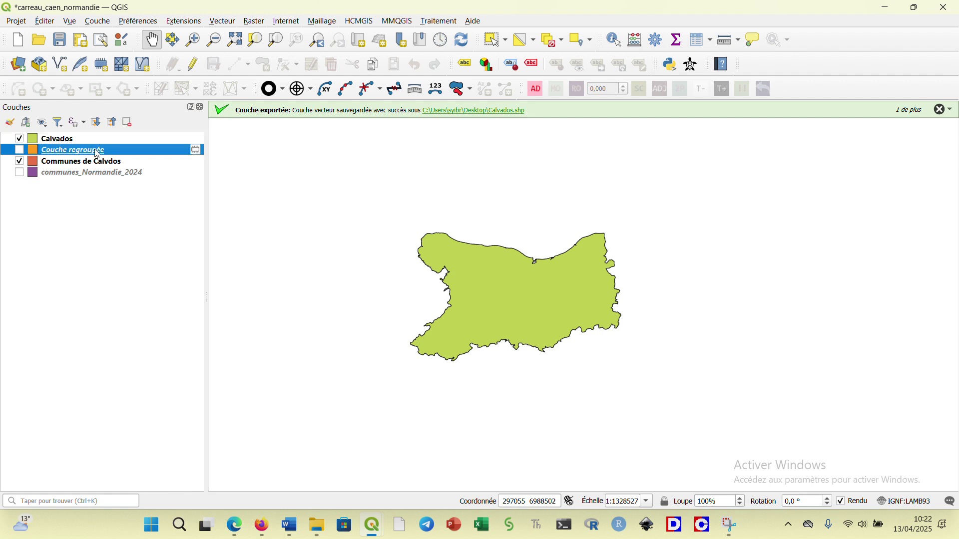
pyautogui.keyDown('ctrl'); pyautogui.click(93, 175); pyautogui.keyUp('ctrl')
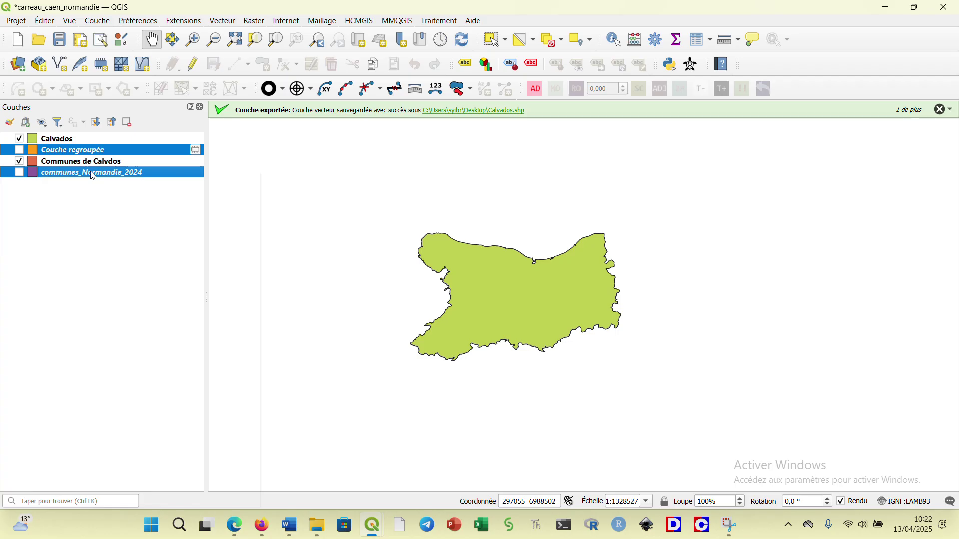
pyautogui.rightClick(93, 175)
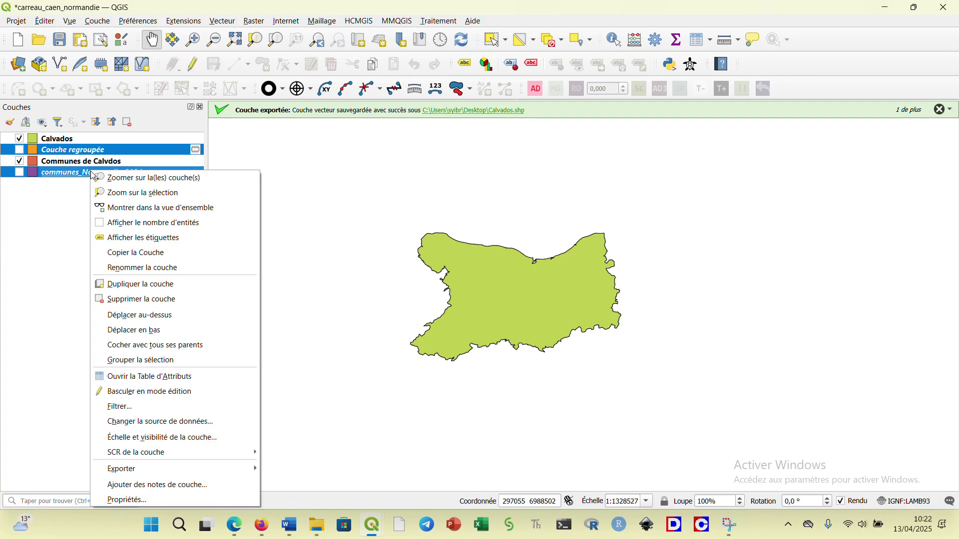
pyautogui.click(146, 300)
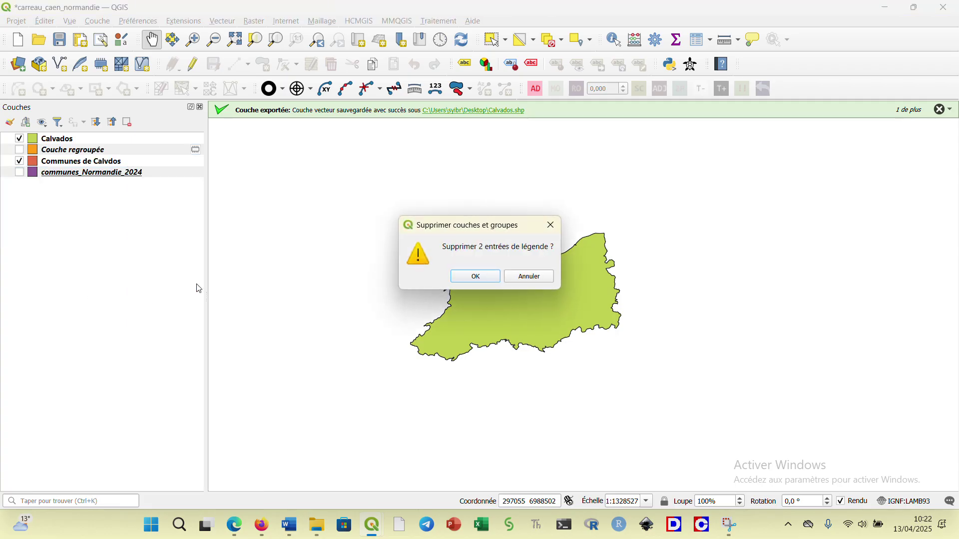
pyautogui.click(486, 277)
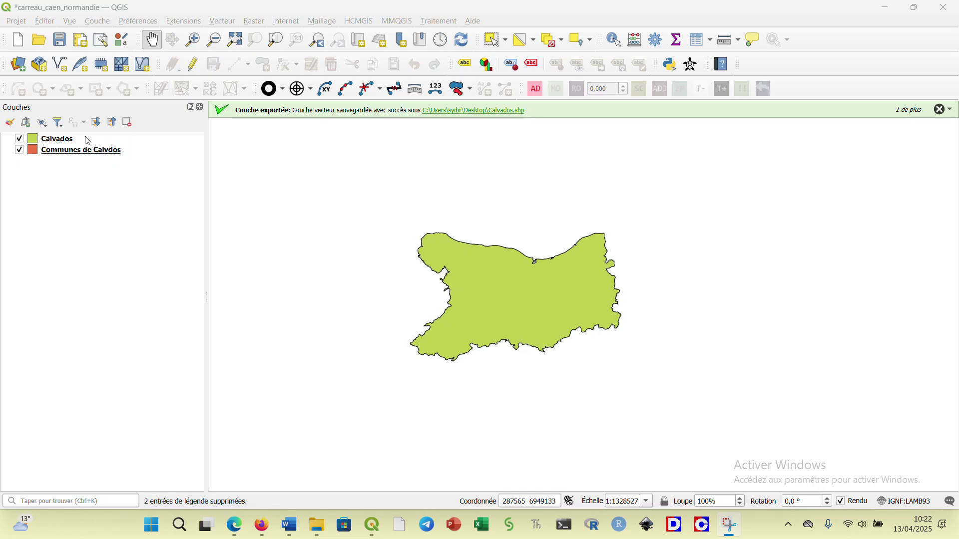
pyautogui.moveTo(88, 140); pyautogui.dragTo(85, 160)
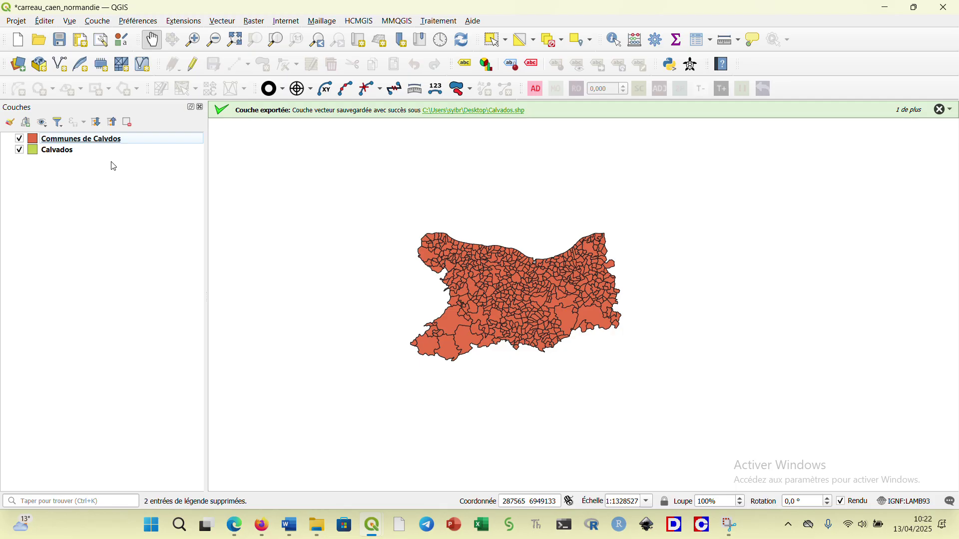
pyautogui.click(90, 145)
pyautogui.doubleClick(90, 145)
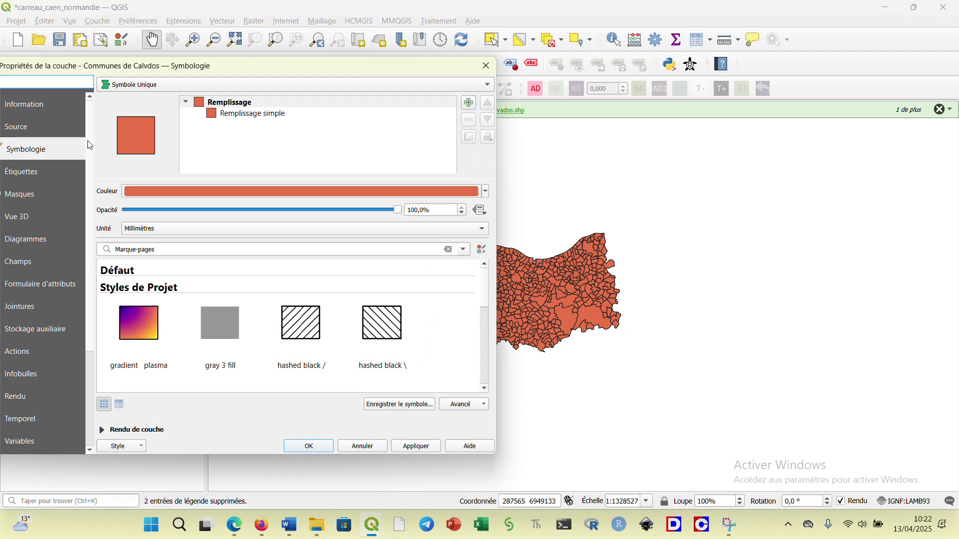
pyautogui.click(485, 66)
# Step: Give the simple fill of the Communes de Calvdos layer a transparent fill colour and apply the symbology
pyautogui.rightClick(161, 139)
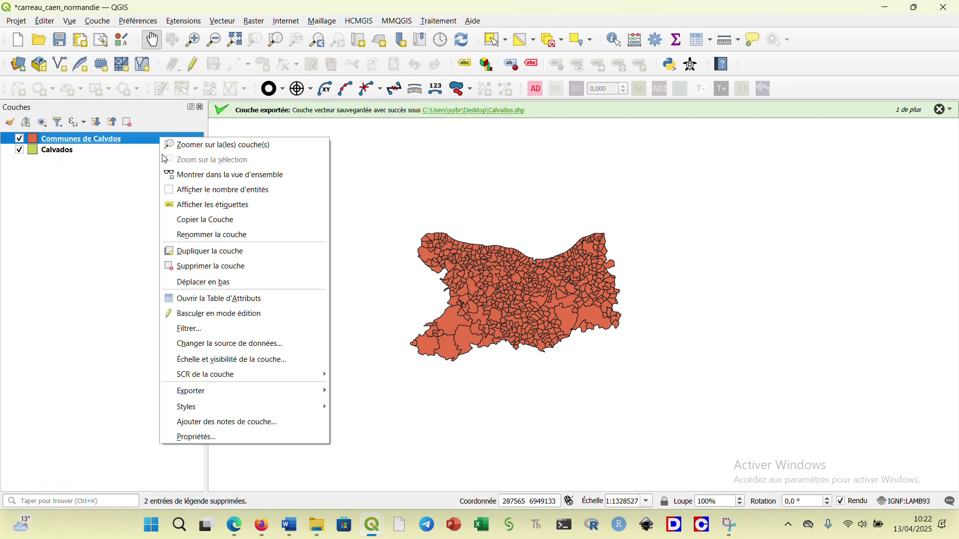
pyautogui.click(199, 437)
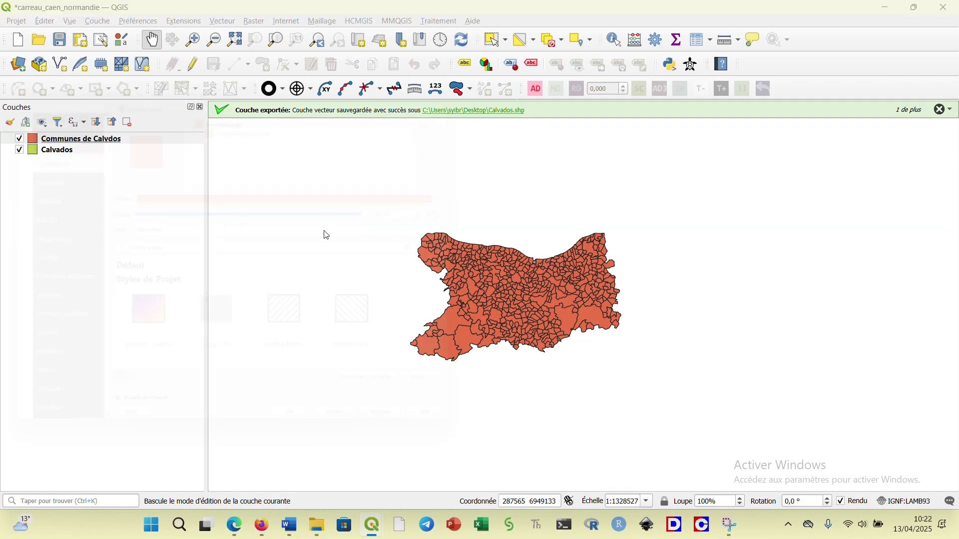
pyautogui.click(273, 117)
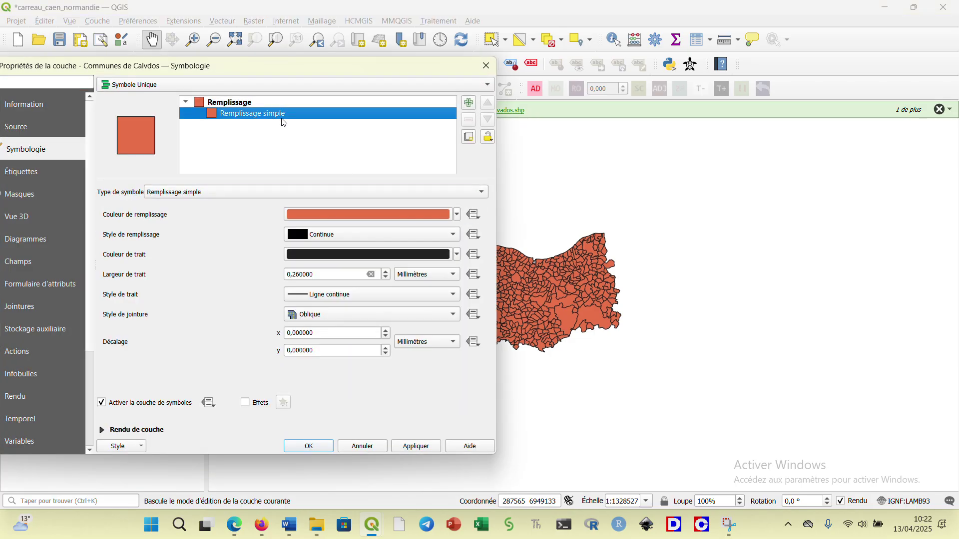
pyautogui.click(457, 215)
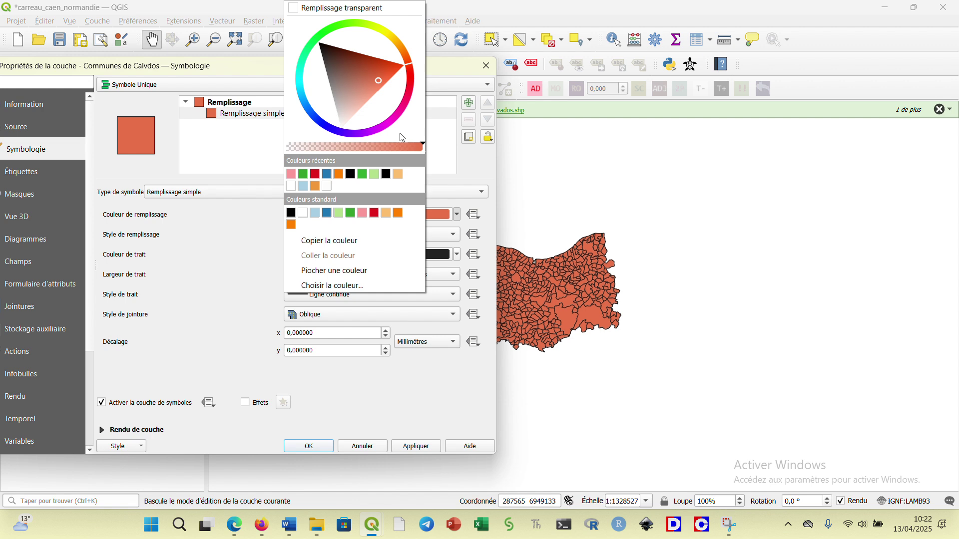
pyautogui.click(351, 8)
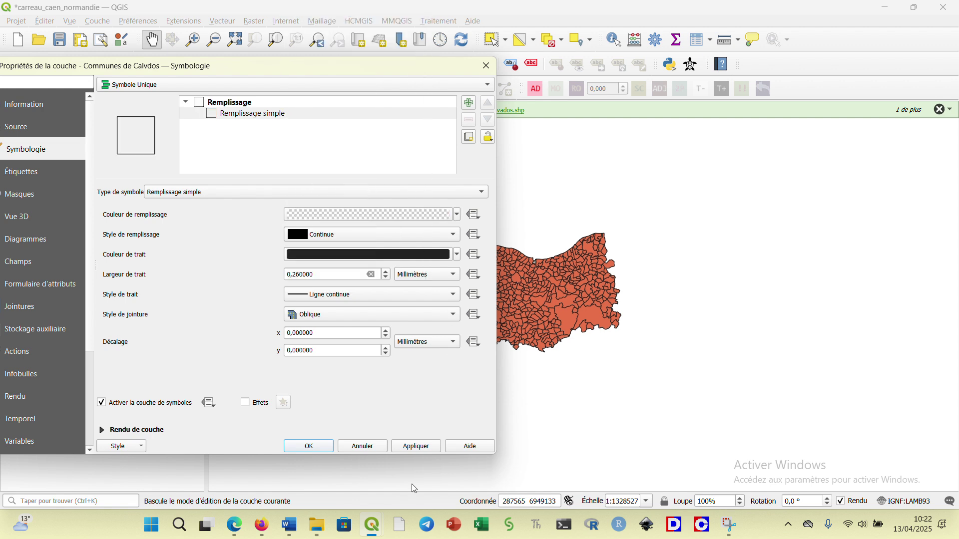
pyautogui.click(428, 446)
pyautogui.click(311, 447)
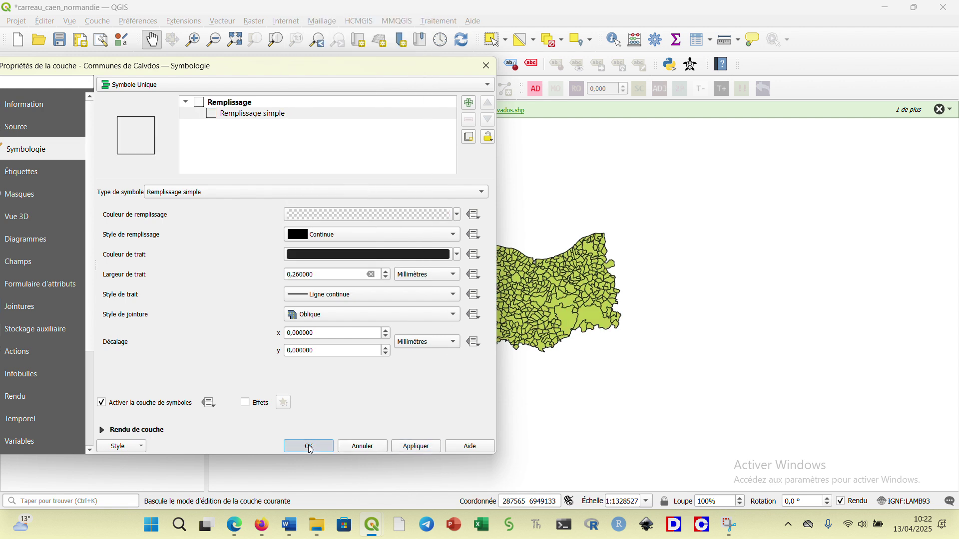
# Step: Give the simple fill of the Calvados layer a transparent fill colour and apply the symbology
pyautogui.doubleClick(109, 150)
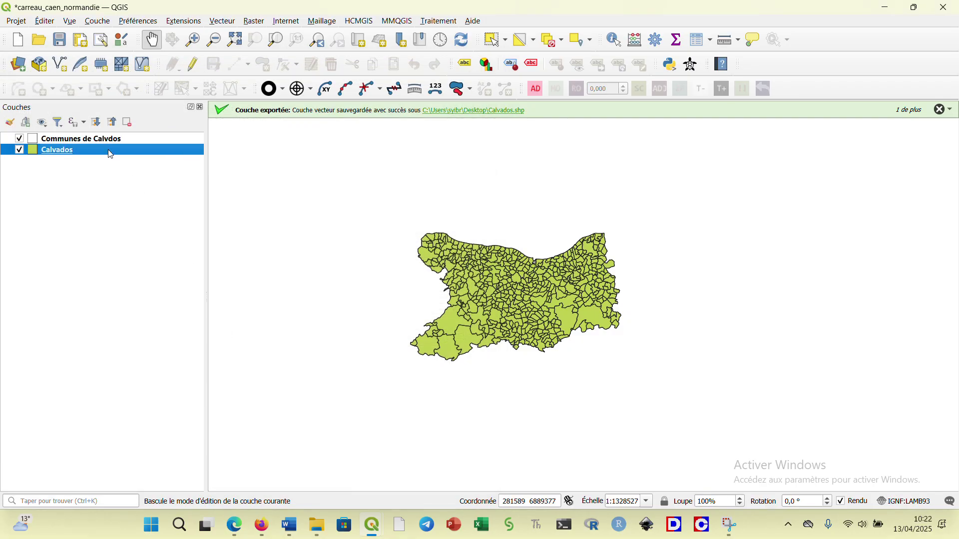
pyautogui.click(341, 114)
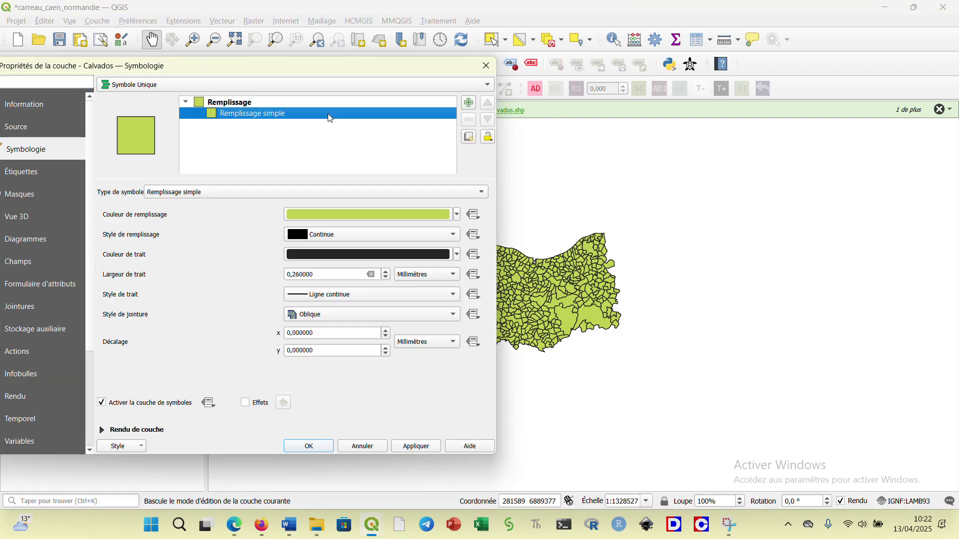
pyautogui.click(457, 214)
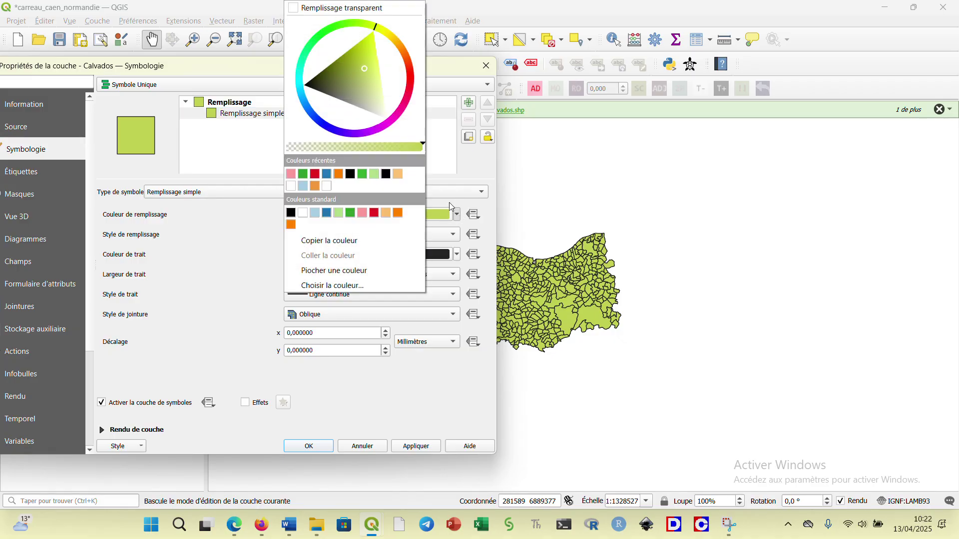
pyautogui.click(355, 7)
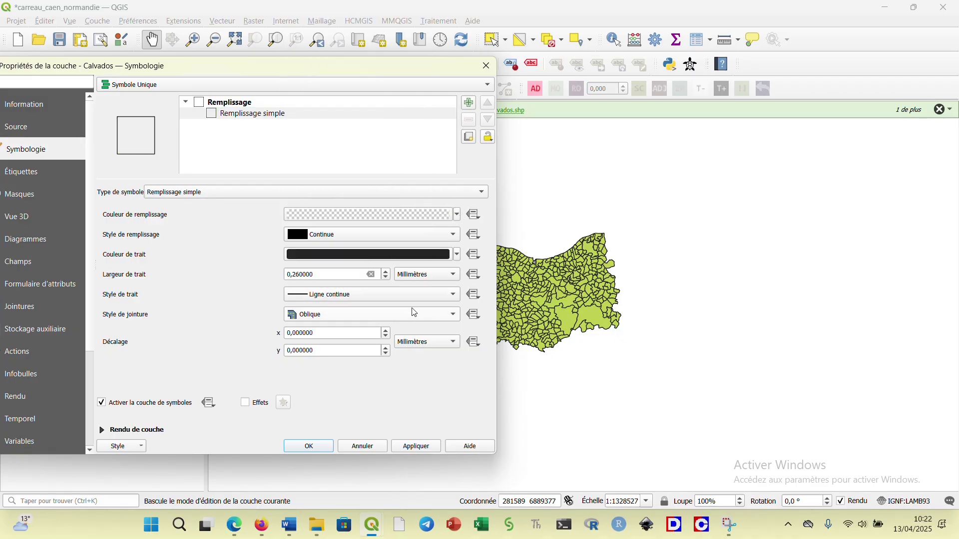
pyautogui.click(405, 444)
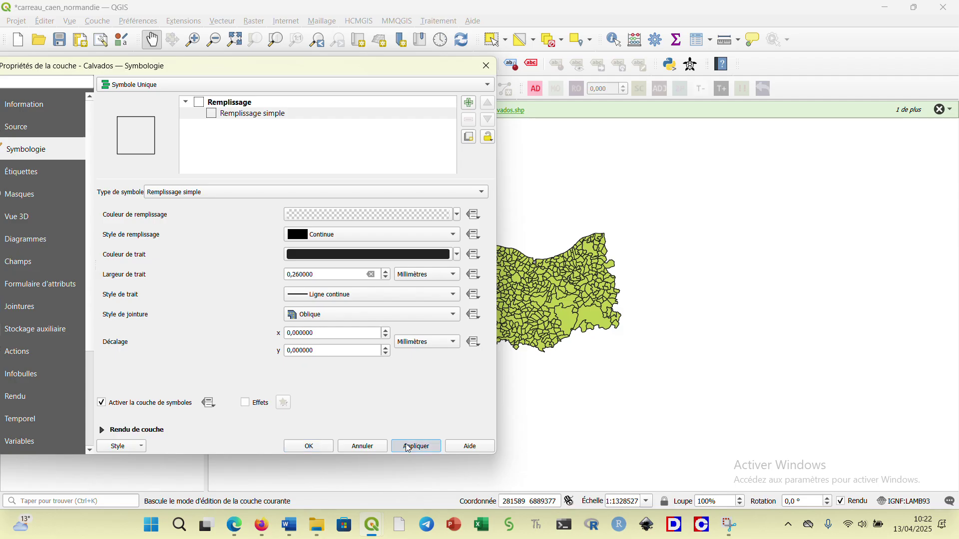
pyautogui.click(306, 447)
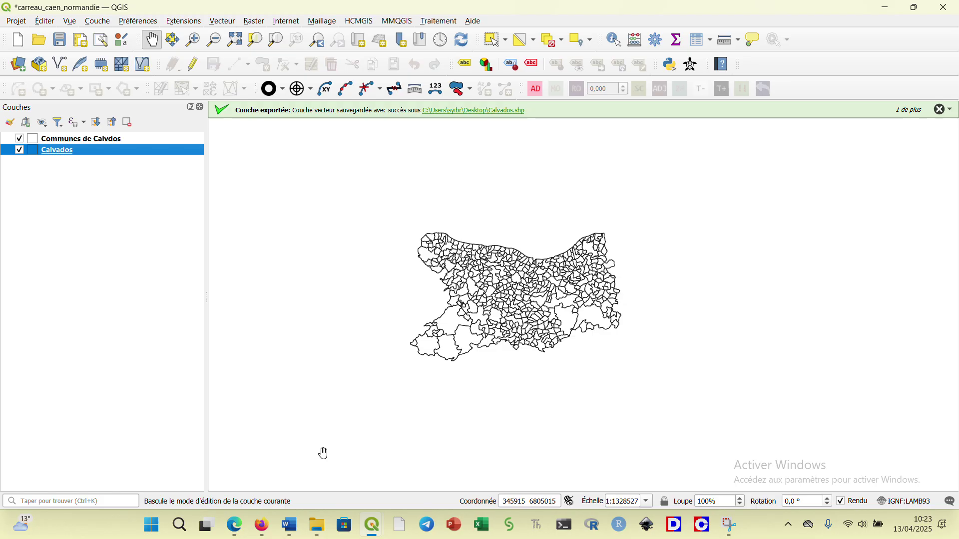
# Step: Add BPE2023_D014.dbf from the Données Ouistreham folder in File Explorer to the QGIS project
pyautogui.moveTo(317, 525)
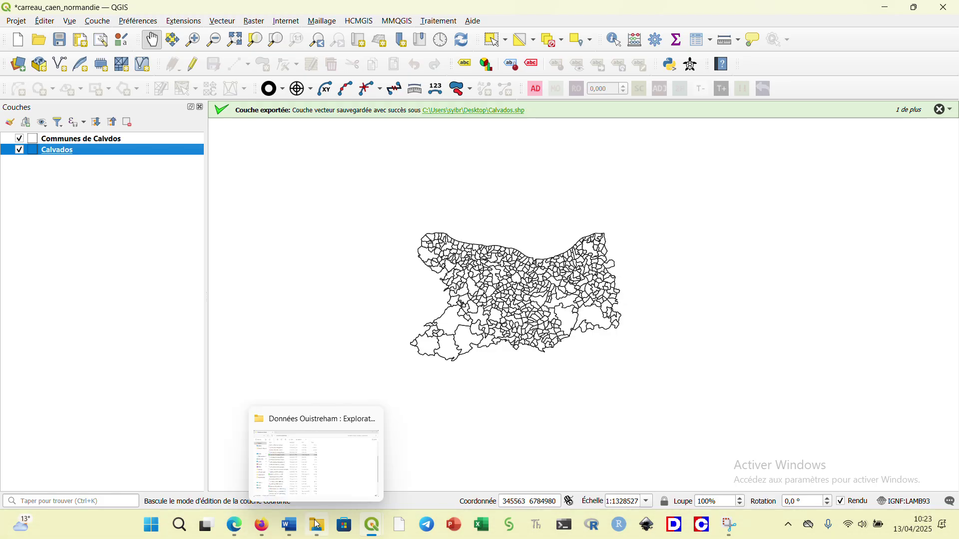
pyautogui.click(338, 477)
pyautogui.scroll(-3, 228, 377)
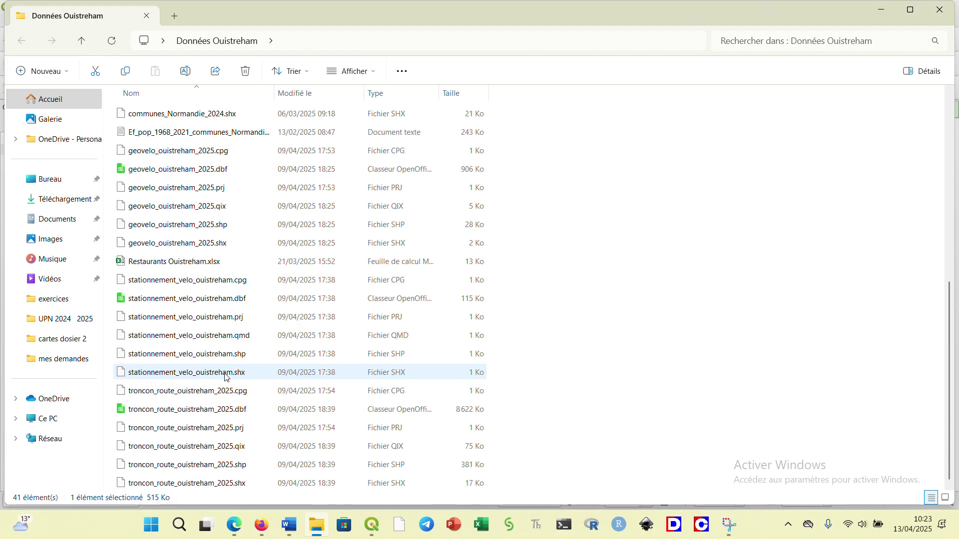
pyautogui.scroll(4, 220, 375)
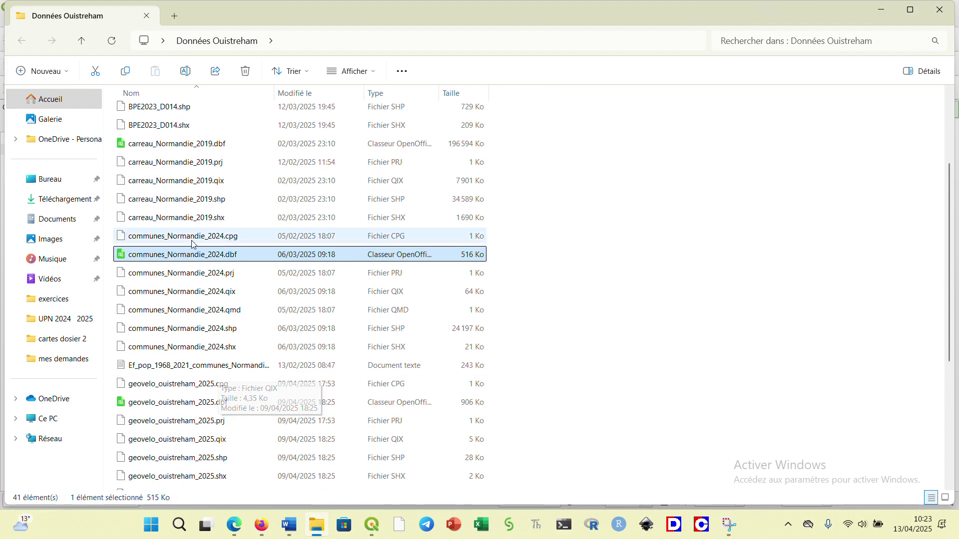
pyautogui.scroll(3, 193, 244)
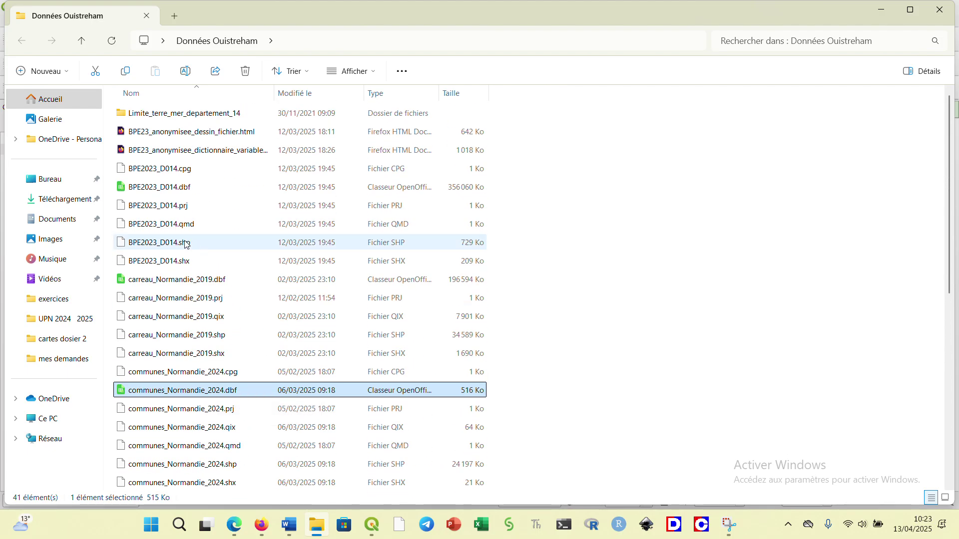
pyautogui.click(140, 193)
pyautogui.moveTo(140, 191)
pyautogui.mouseDown()
pyautogui.moveTo(305, 292)
pyautogui.moveTo(378, 492)
pyautogui.moveTo(373, 524)
pyautogui.moveTo(453, 456)
pyautogui.moveTo(391, 383)
pyautogui.mouseUp()
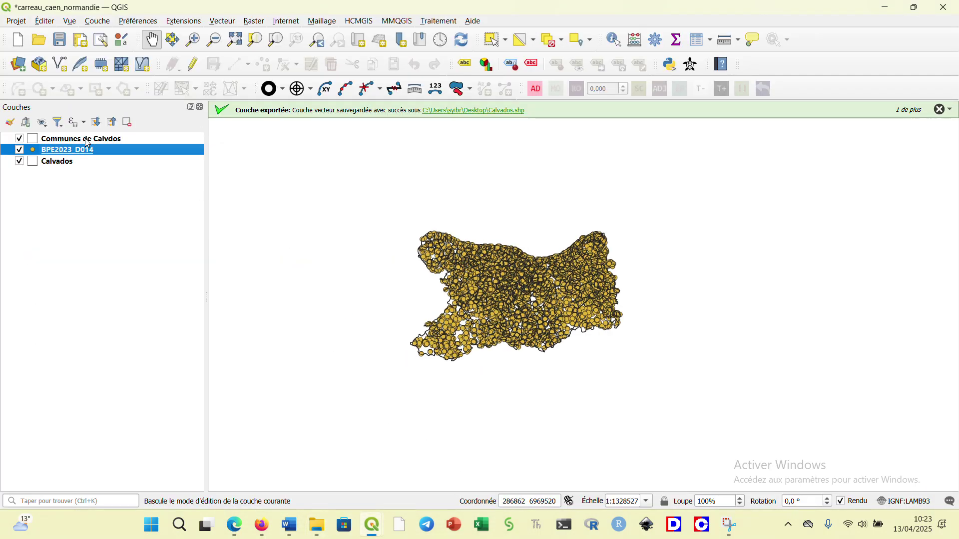
# Step: Reorder the layers with BPE2023_D014 uppermost, Communes de Calvdos beneath it and Calvados last
pyautogui.moveTo(70, 144); pyautogui.dragTo(69, 187)
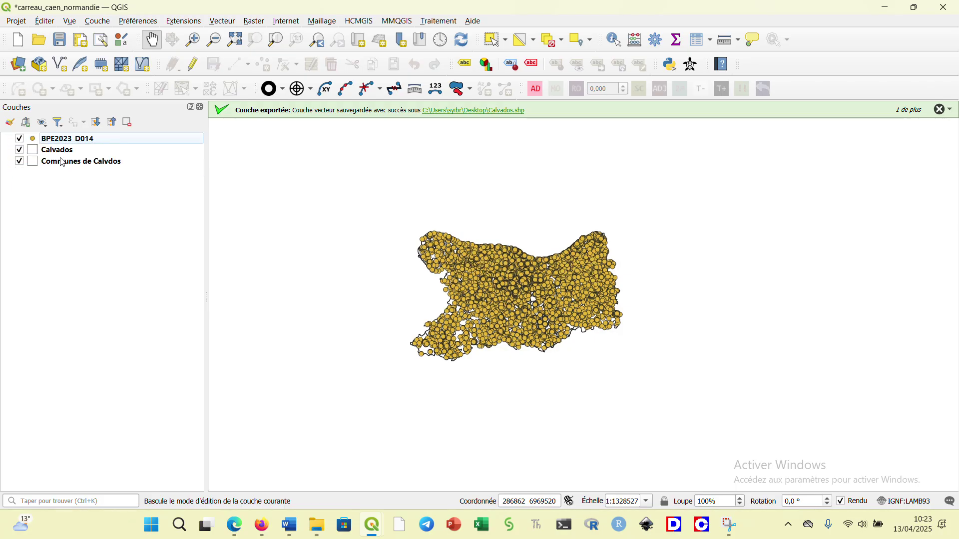
pyautogui.moveTo(61, 150); pyautogui.dragTo(60, 184)
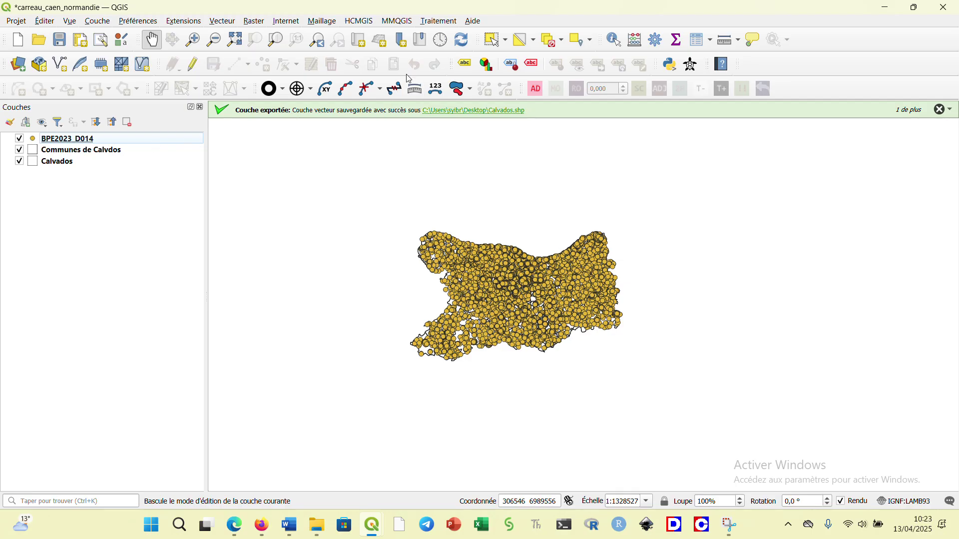
pyautogui.click(411, 22)
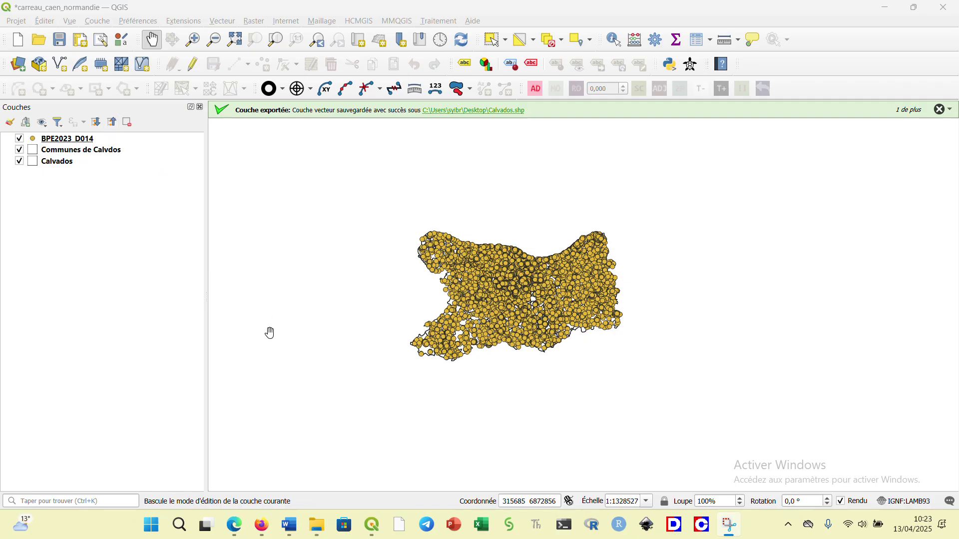
# Step: Open BPE23_anonymisee_dessin_fichier.html from the Données Ouistreham folder in Firefox and look through its list of variables
pyautogui.moveTo(317, 525)
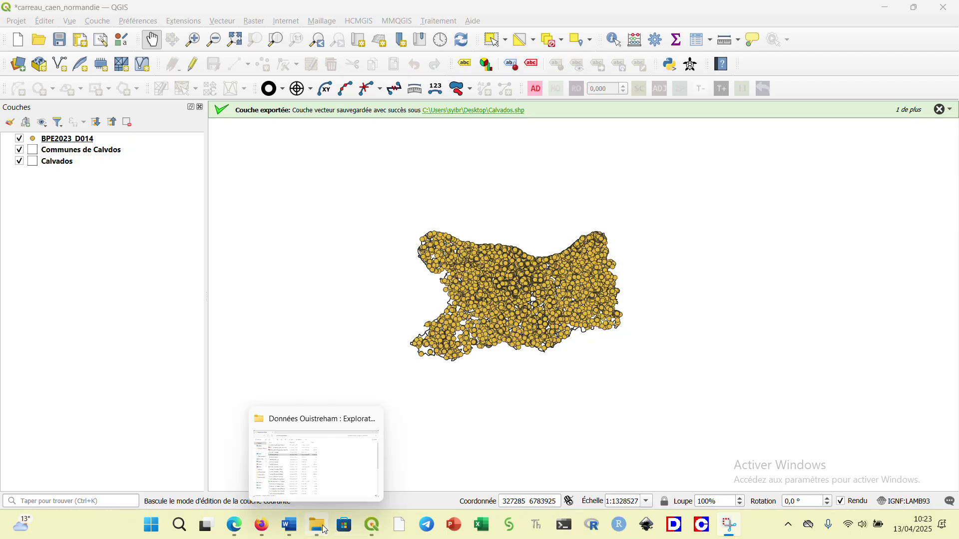
pyautogui.click(337, 465)
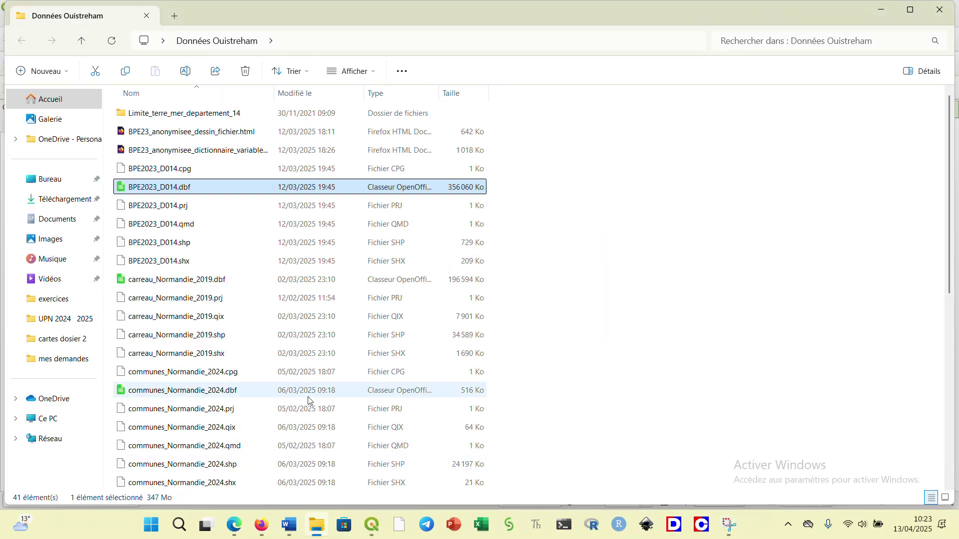
pyautogui.doubleClick(179, 134)
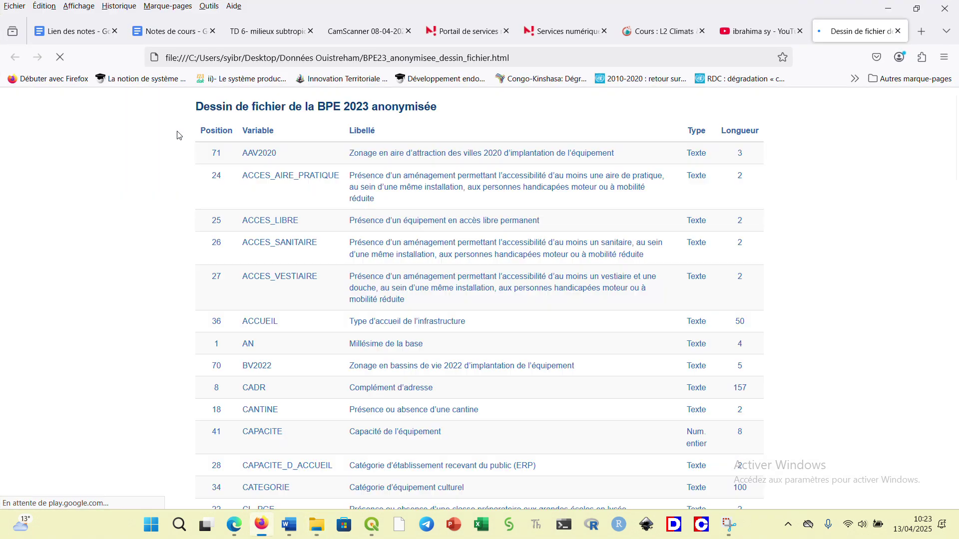
pyautogui.scroll(-10, 338, 242)
pyautogui.scroll(-15, 338, 242)
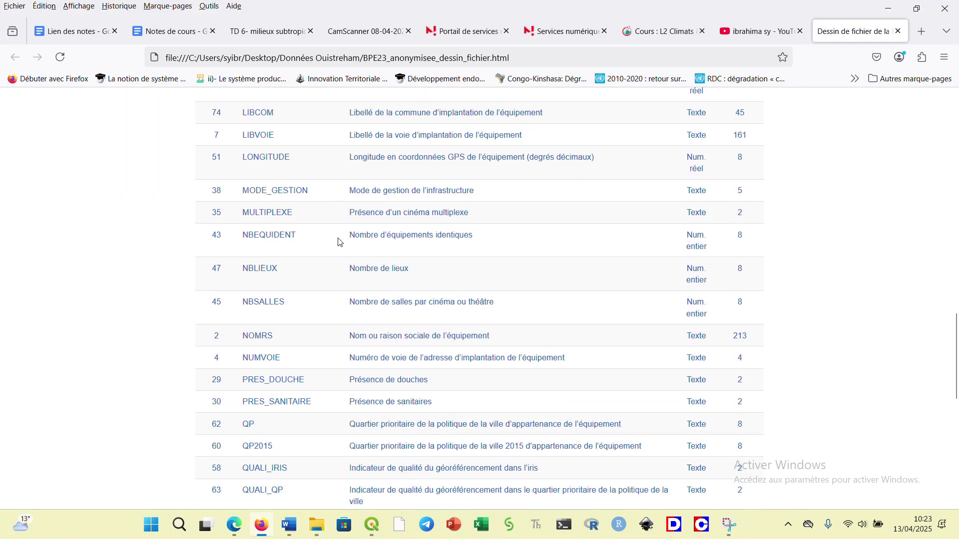
pyautogui.scroll(8, 338, 243)
pyautogui.scroll(3, 338, 242)
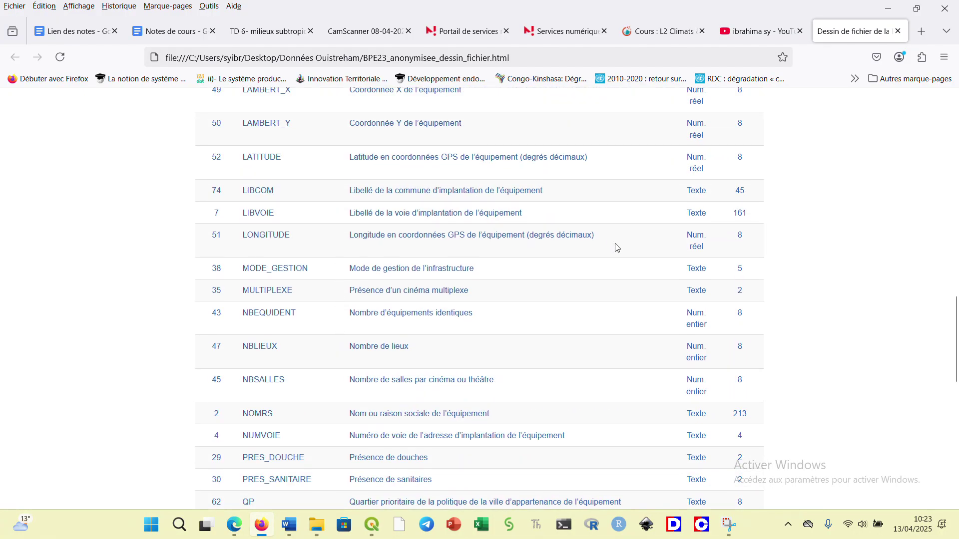
# Step: Open BPE23_anonymisee_dictionnaire_variables.html from the Données Ouistreham folder and look through the variable descriptions towards the TYPEQU section
pyautogui.click(317, 524)
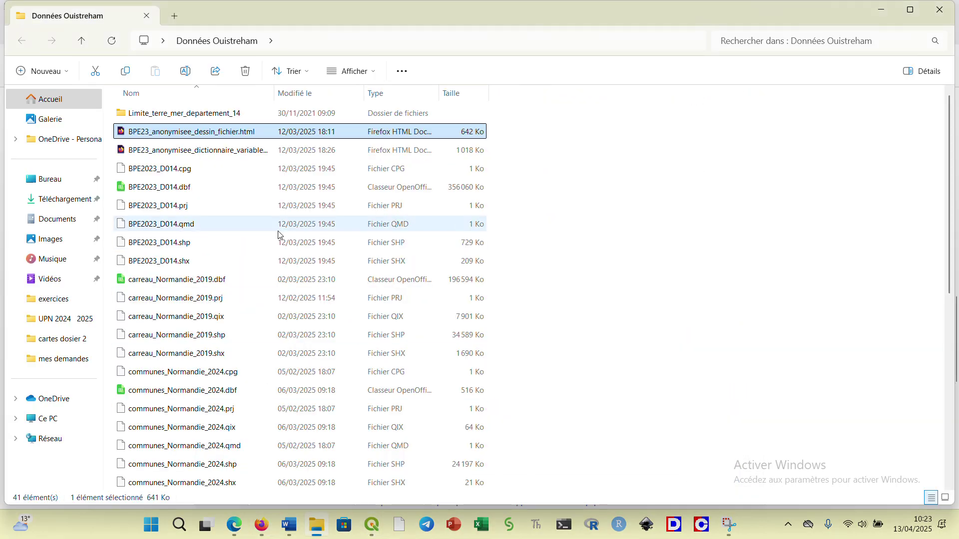
pyautogui.doubleClick(224, 151)
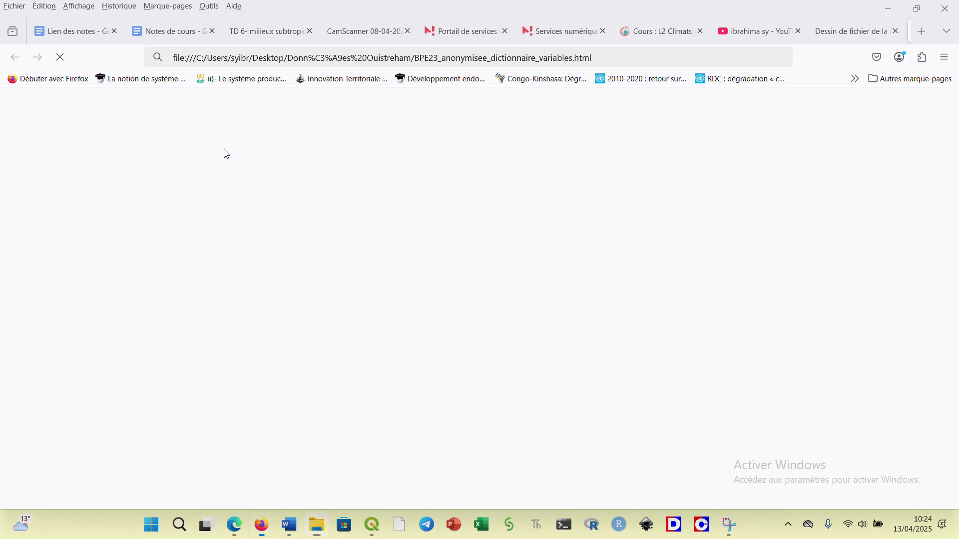
pyautogui.scroll(-20, 434, 320)
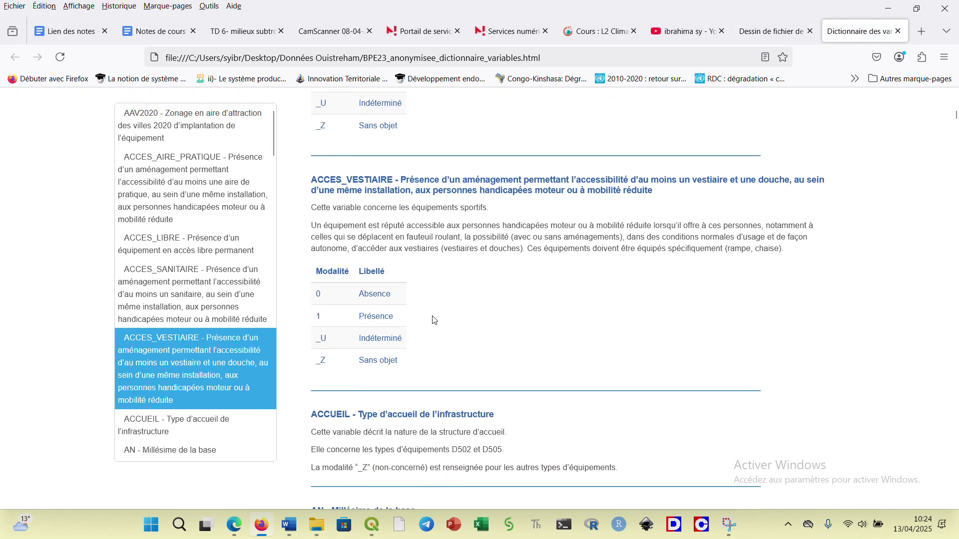
pyautogui.scroll(-20, 435, 320)
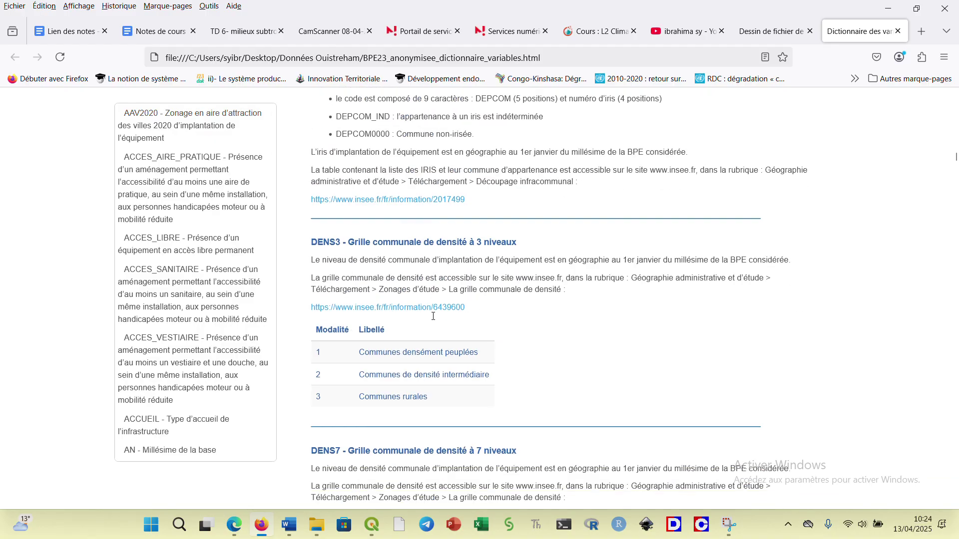
pyautogui.scroll(-20, 434, 317)
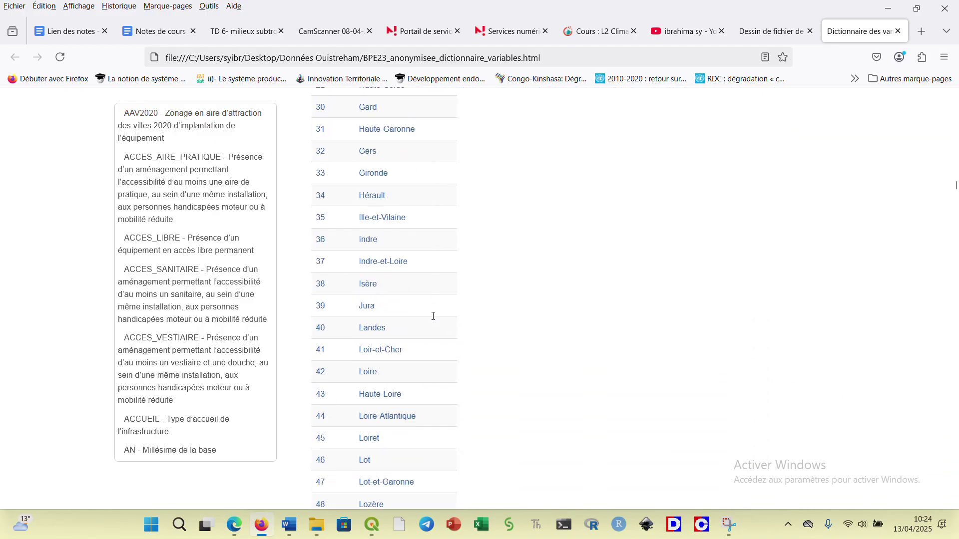
pyautogui.scroll(-20, 433, 316)
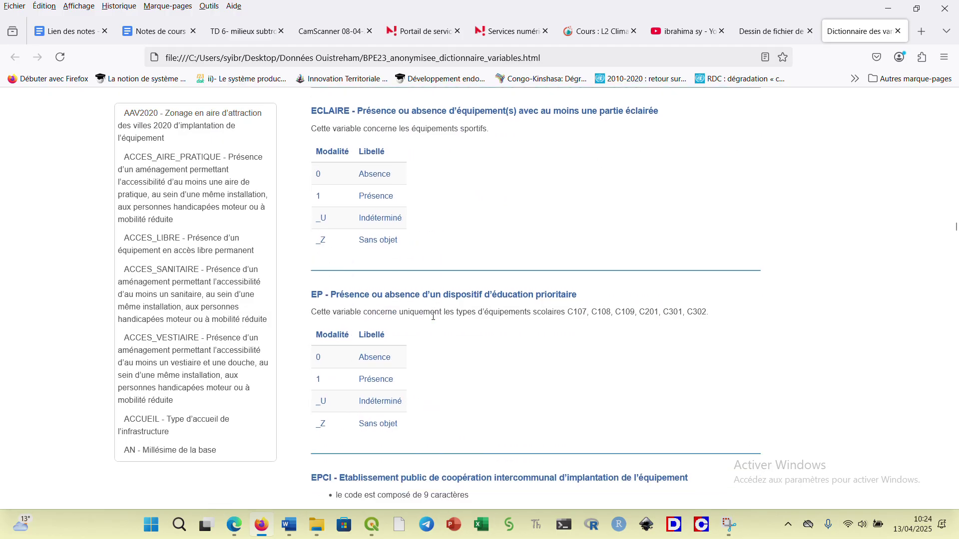
pyautogui.scroll(-20, 433, 316)
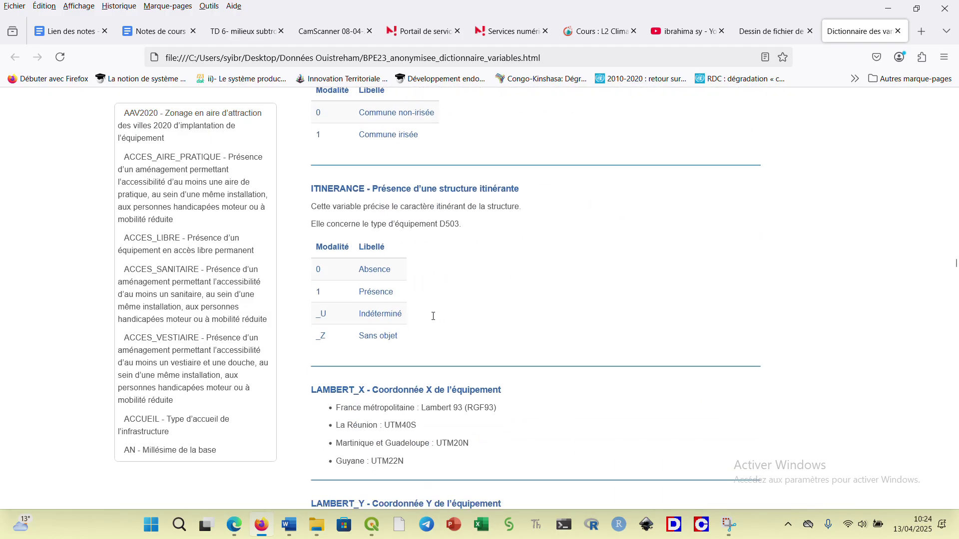
pyautogui.scroll(-20, 433, 316)
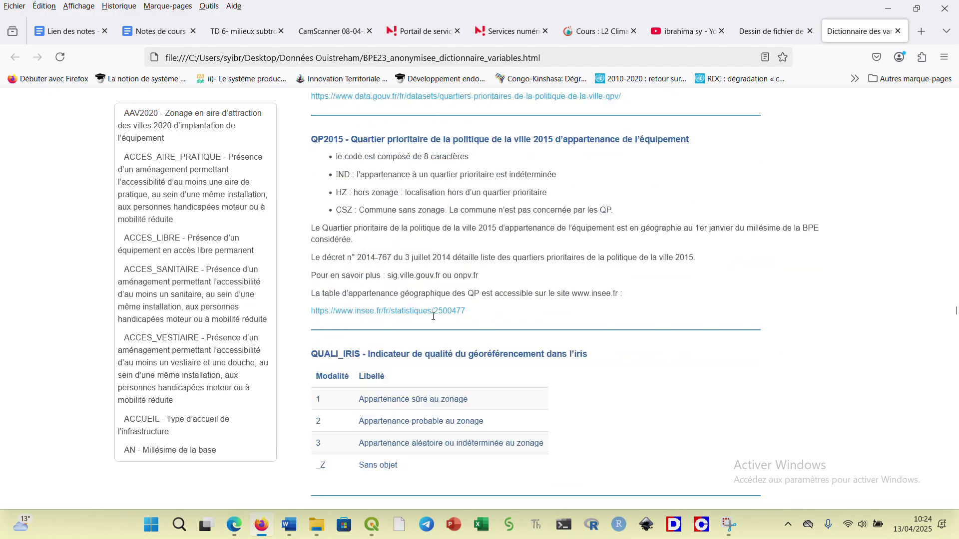
pyautogui.scroll(-20, 434, 321)
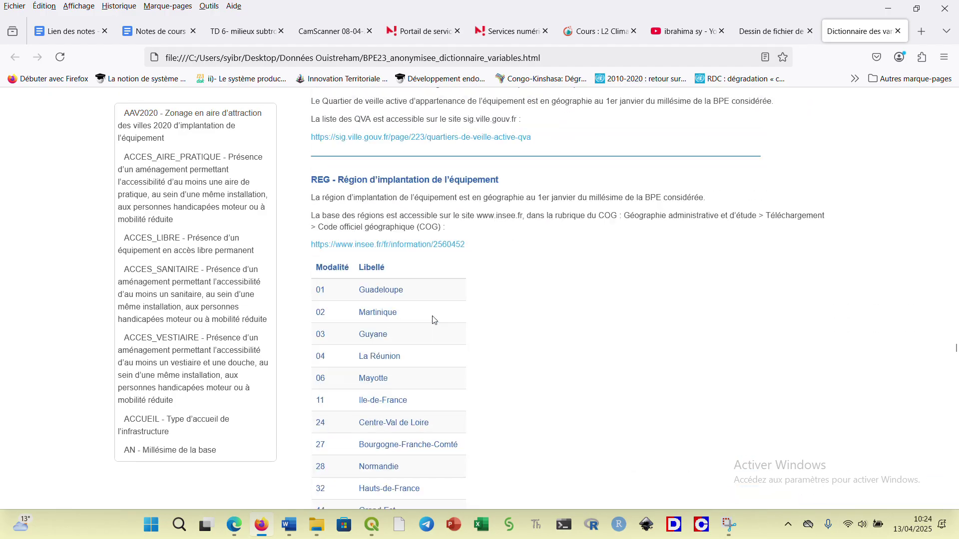
pyautogui.scroll(-20, 433, 320)
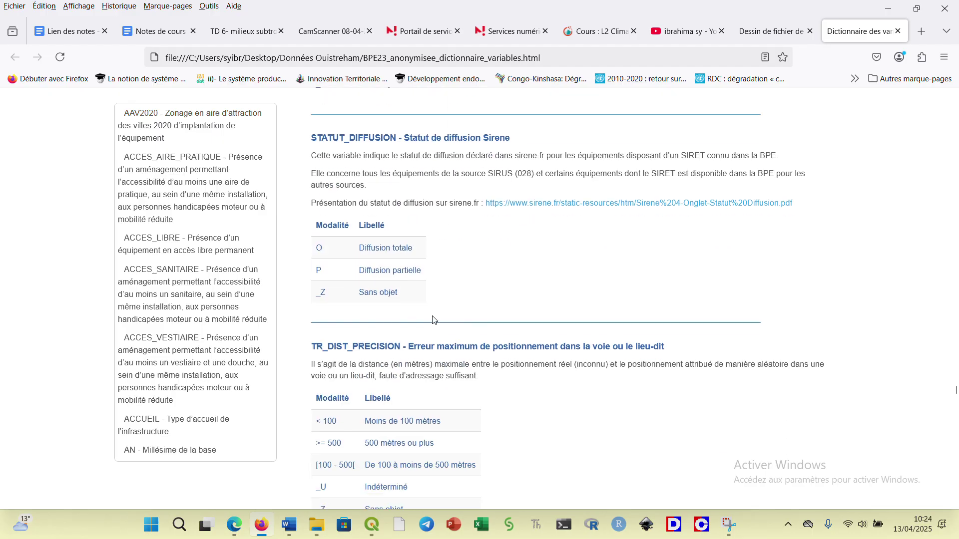
# Step: Examine the equipment codes listed under TYPEQU and highlight the health facility entries from D101 to D108
pyautogui.scroll(-6, 433, 316)
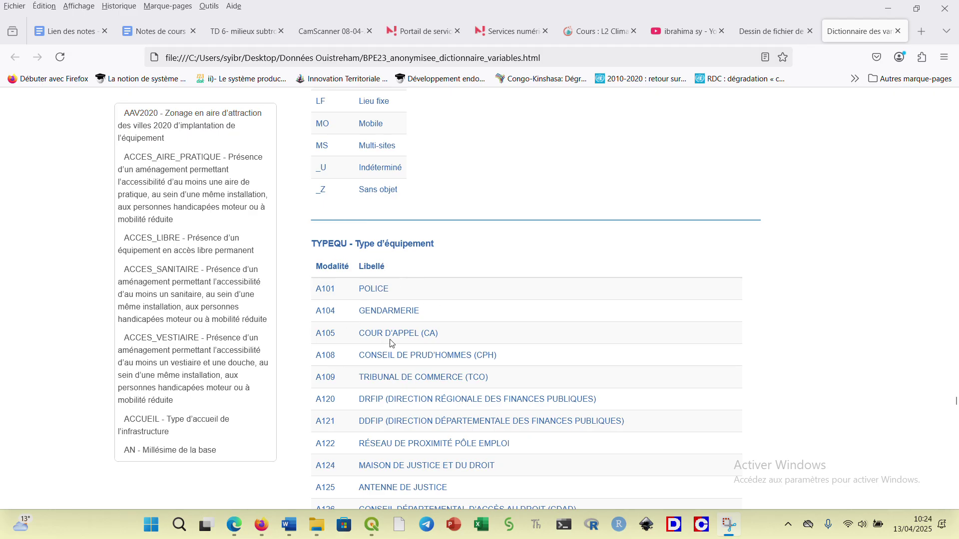
pyautogui.scroll(-8, 392, 344)
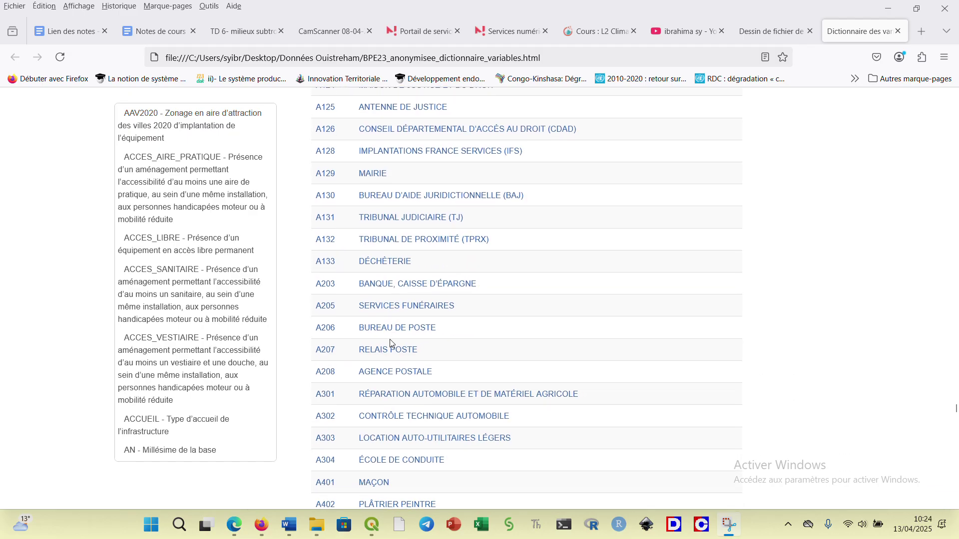
pyautogui.scroll(-20, 391, 344)
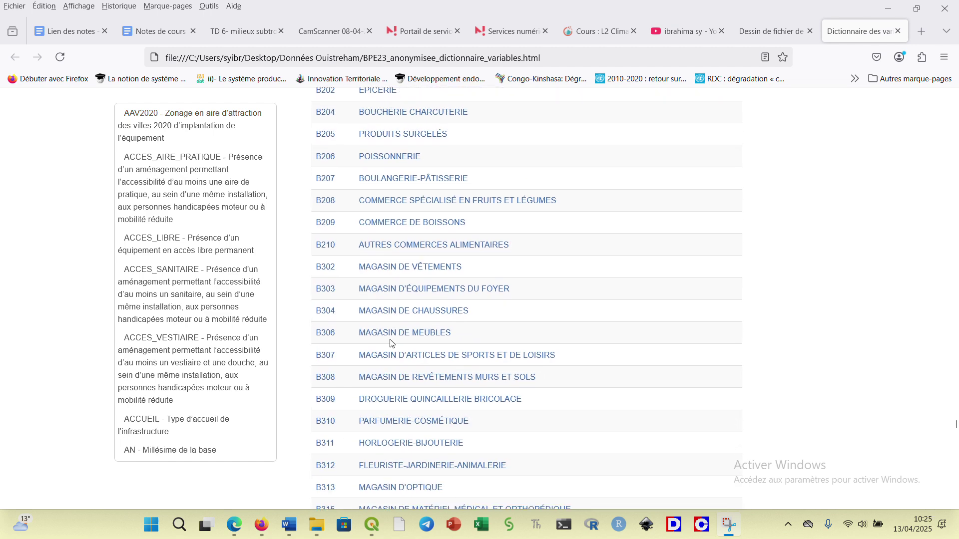
pyautogui.scroll(-4, 392, 344)
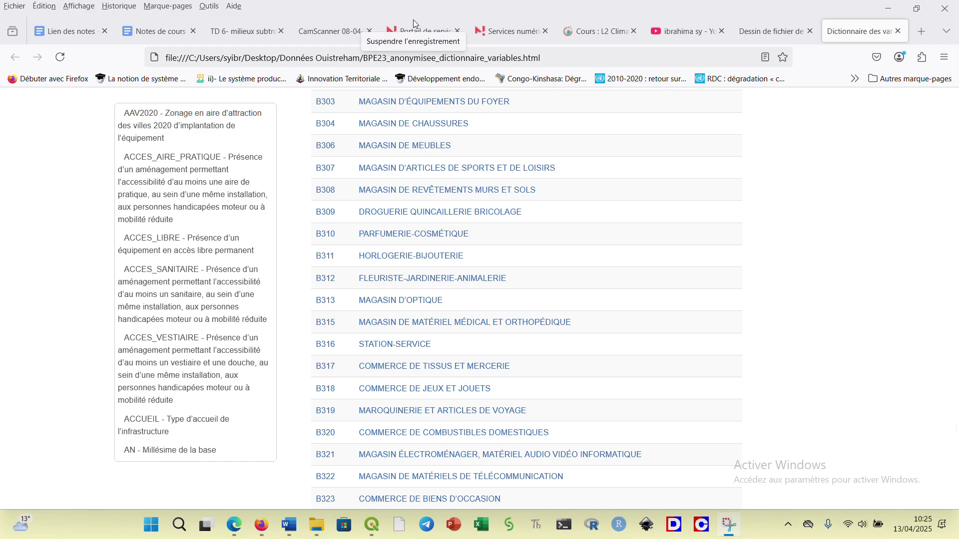
pyautogui.scroll(-14, 413, 149)
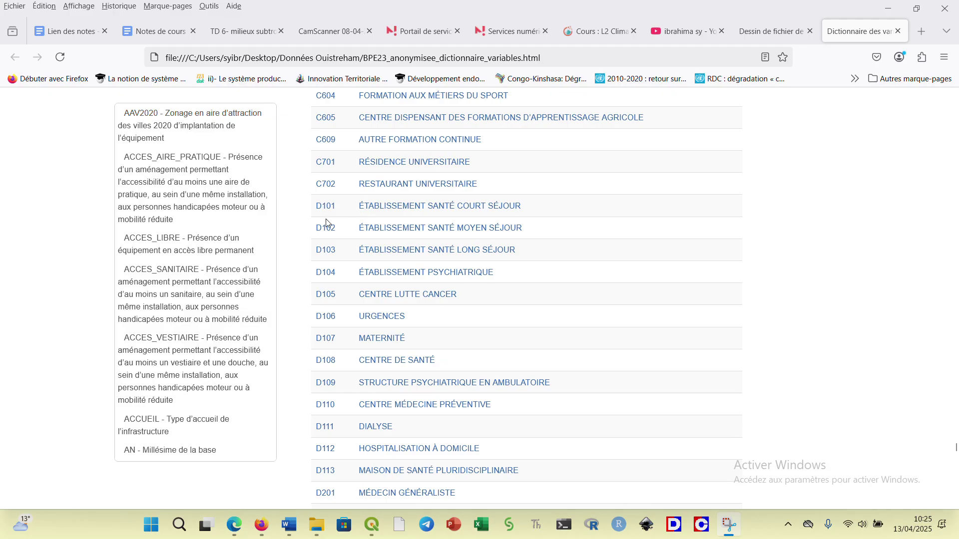
pyautogui.moveTo(322, 208); pyautogui.dragTo(441, 356)
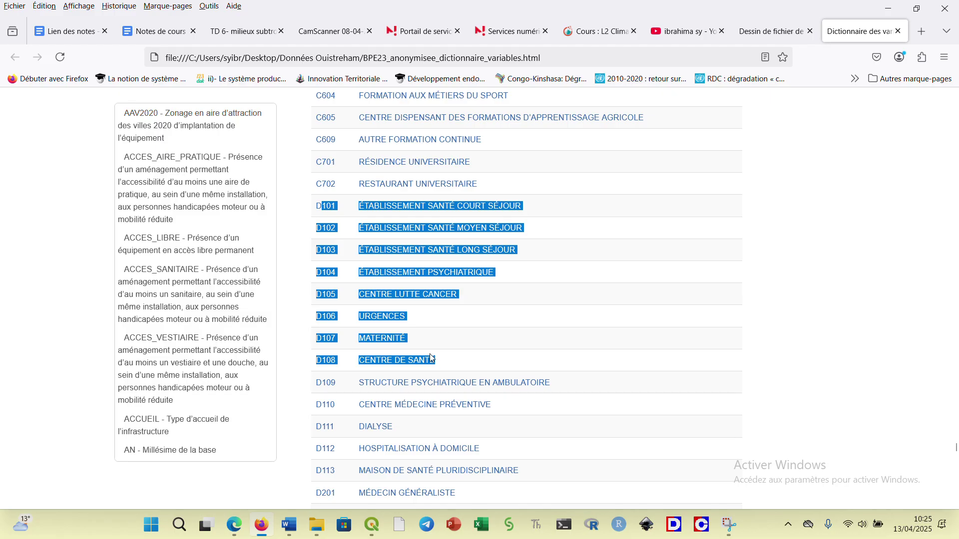
# Step: Switch to QGIS and open the select-by-expression dialog from the attribute table of the BPE2023_D014 layer
pyautogui.moveTo(402, 356); pyautogui.dragTo(427, 357)
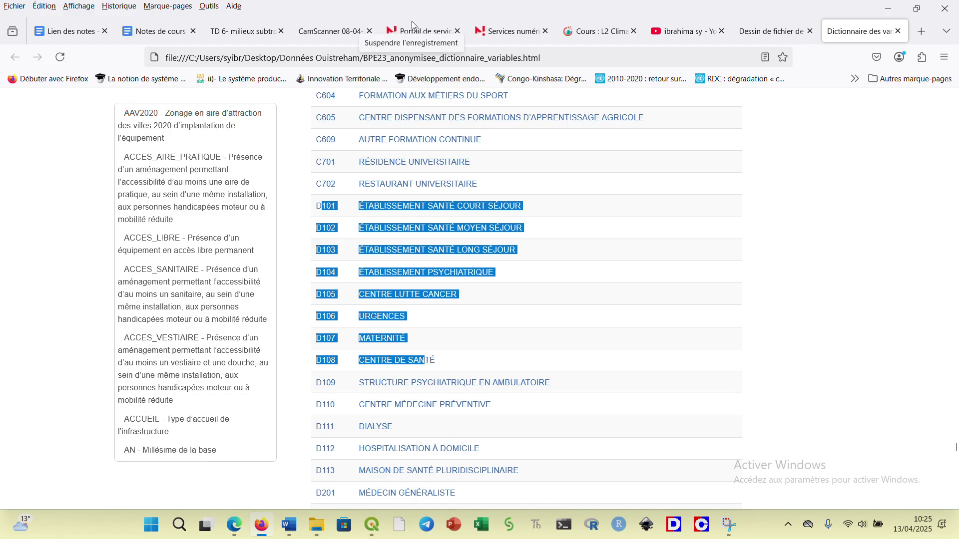
pyautogui.hotkey('alt', 'Tab')
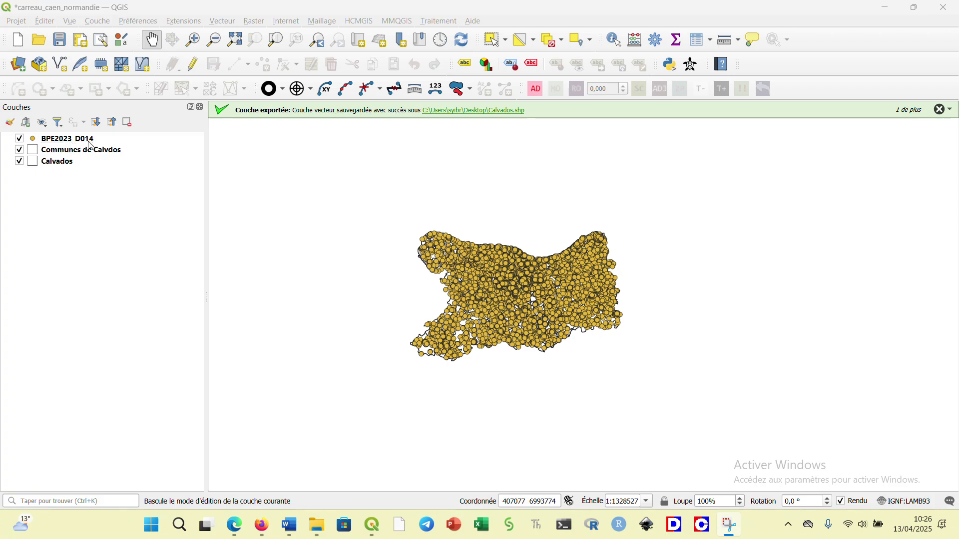
pyautogui.click(71, 142)
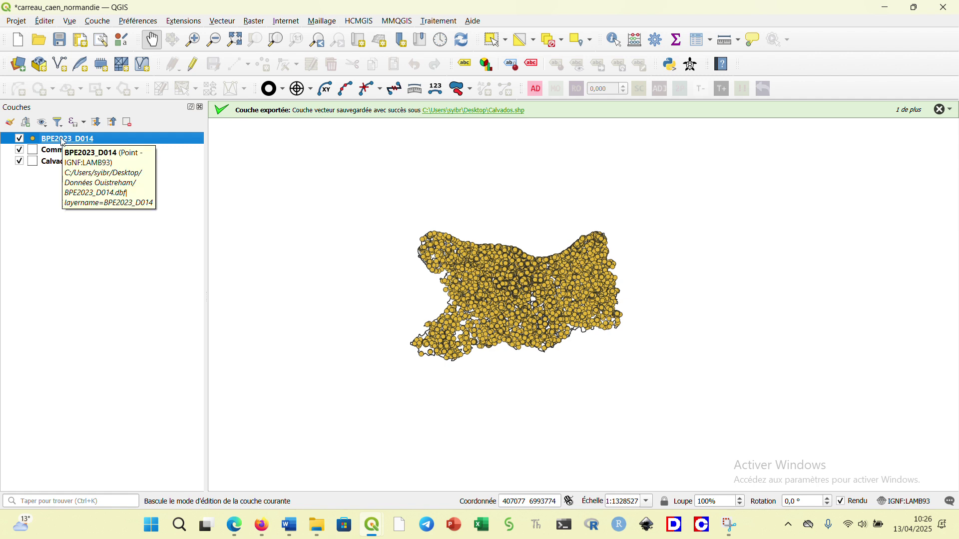
pyautogui.rightClick(64, 142)
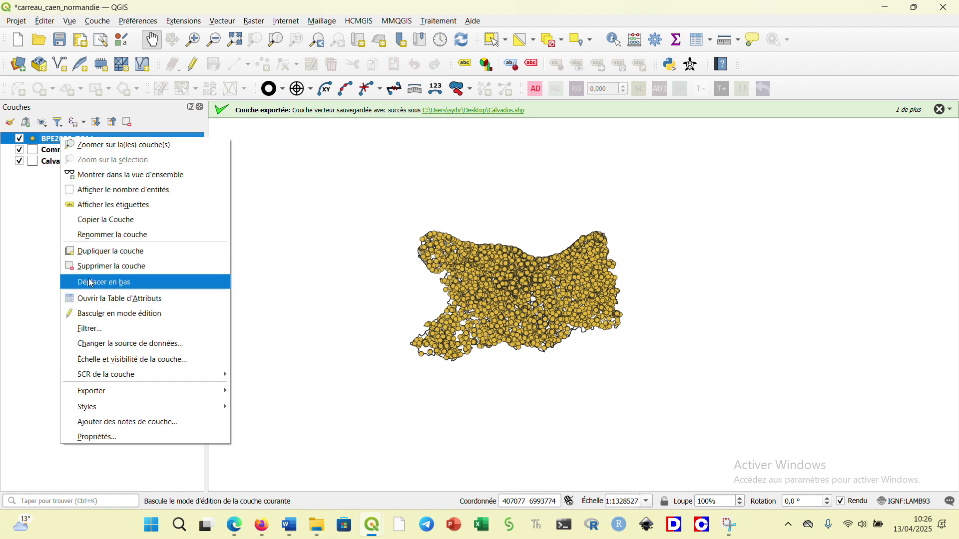
pyautogui.click(97, 303)
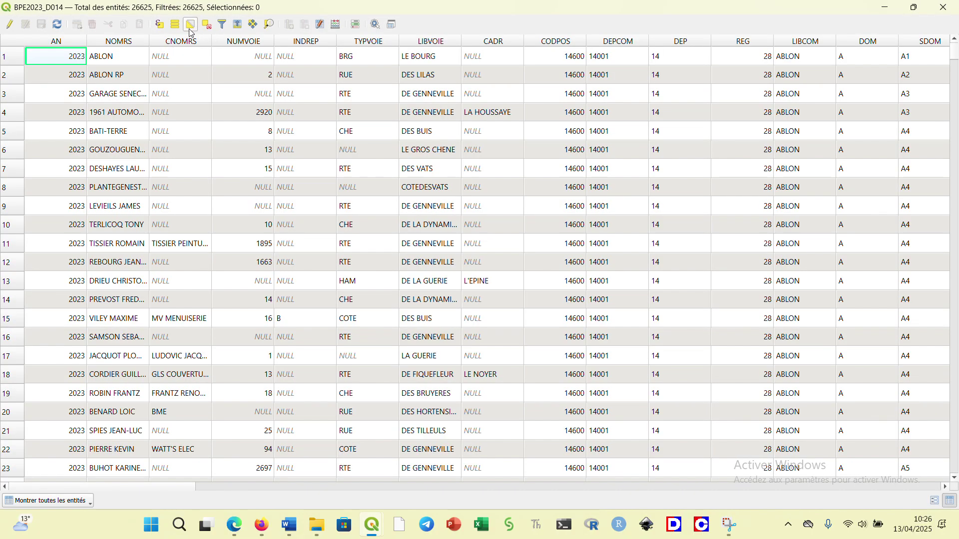
pyautogui.click(159, 25)
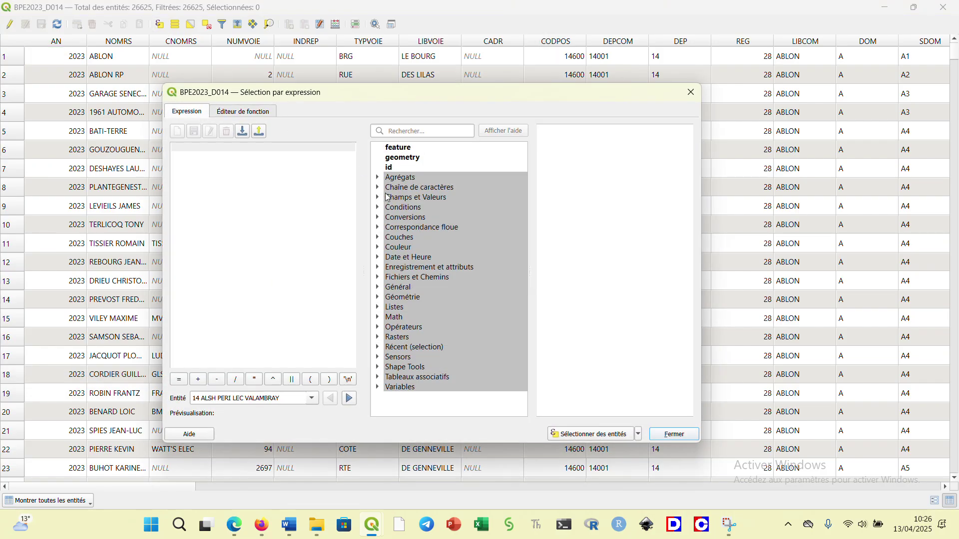
# Step: Start the selection expression with the condition "TYPEQU" = 'D101', picking the code from the field's unique values
pyautogui.click(379, 198)
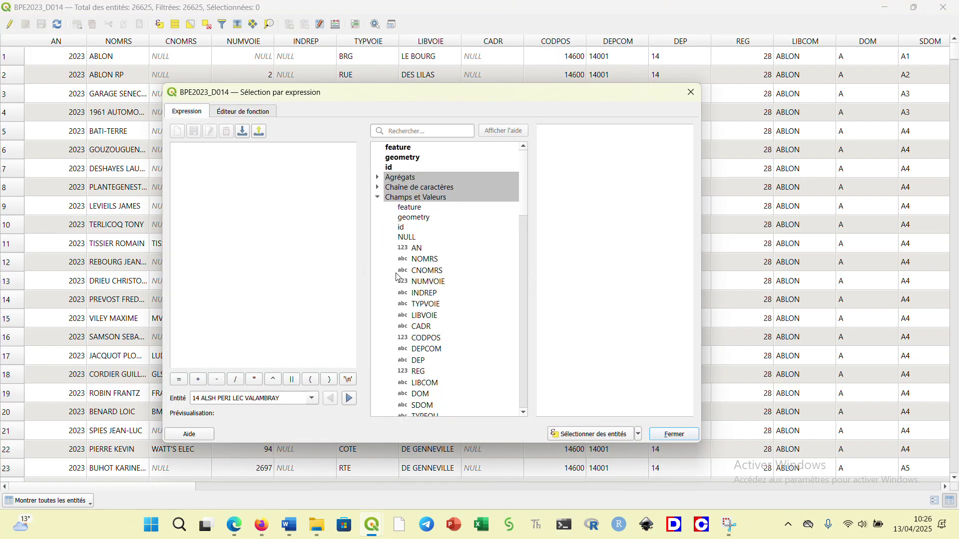
pyautogui.scroll(-2, 413, 310)
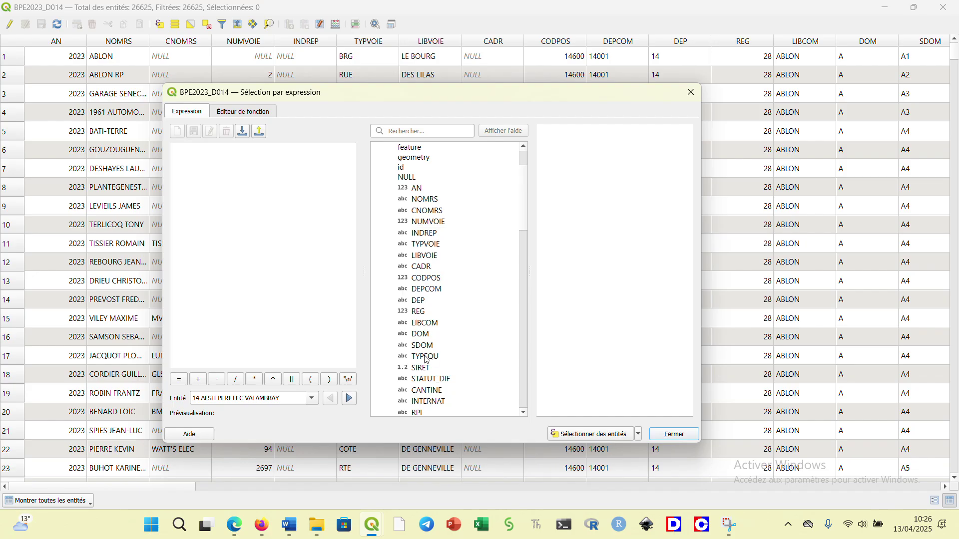
pyautogui.click(417, 359)
pyautogui.doubleClick(416, 358)
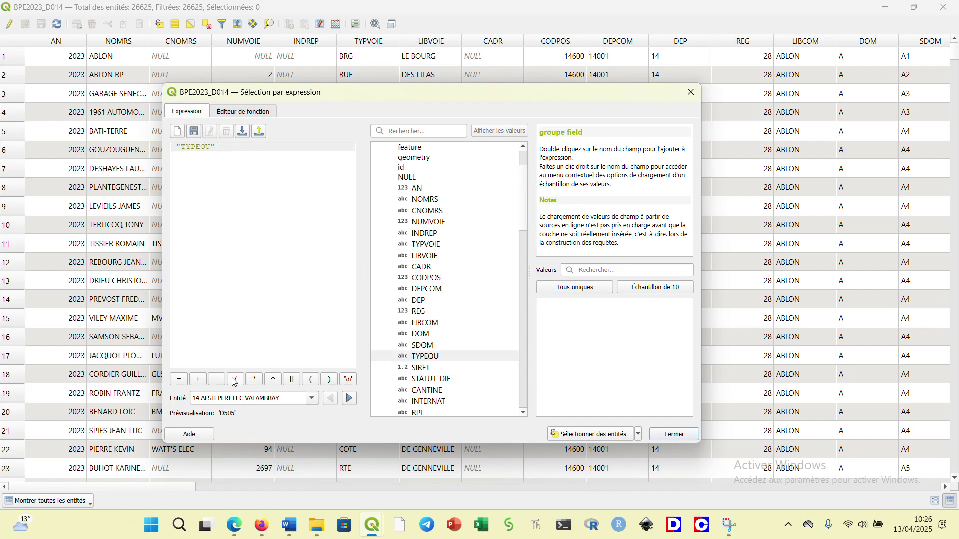
pyautogui.click(179, 381)
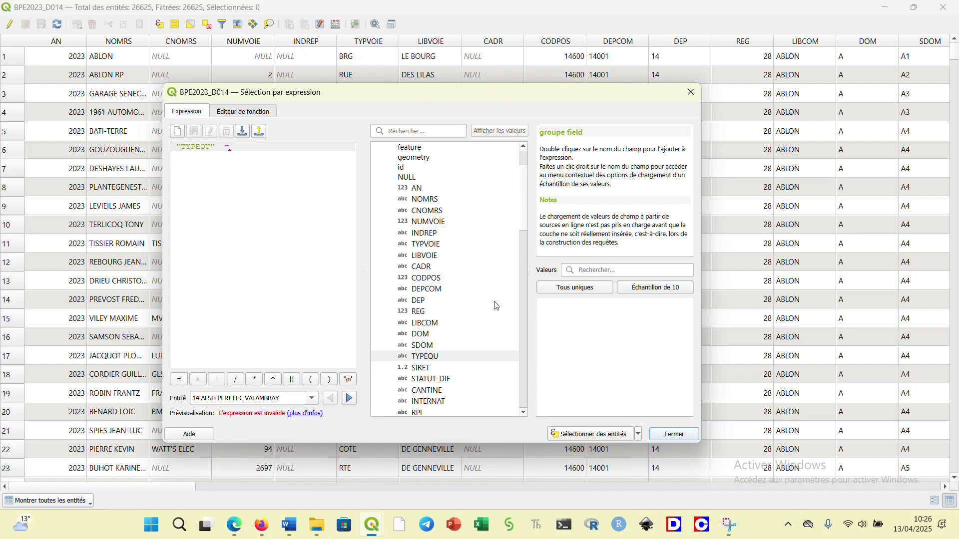
pyautogui.click(581, 292)
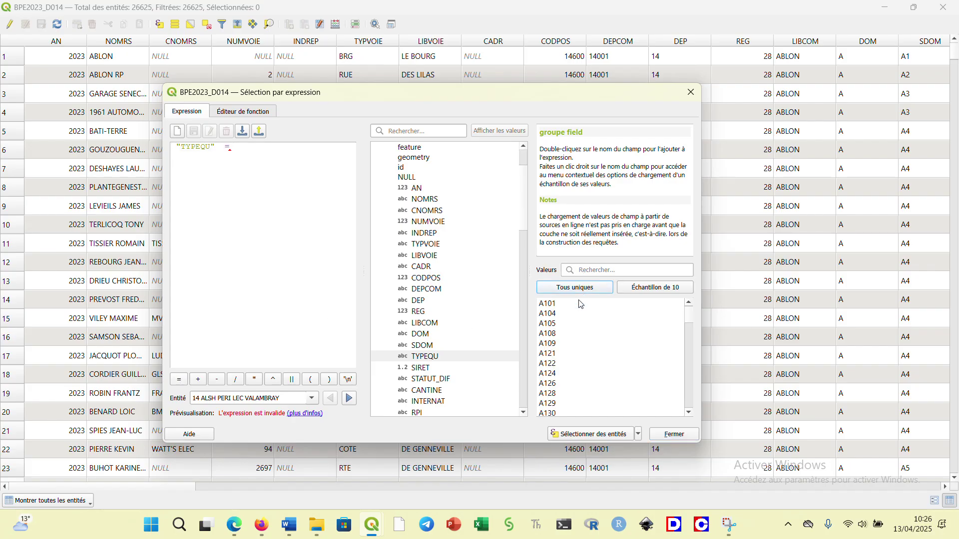
pyautogui.scroll(-10, 569, 363)
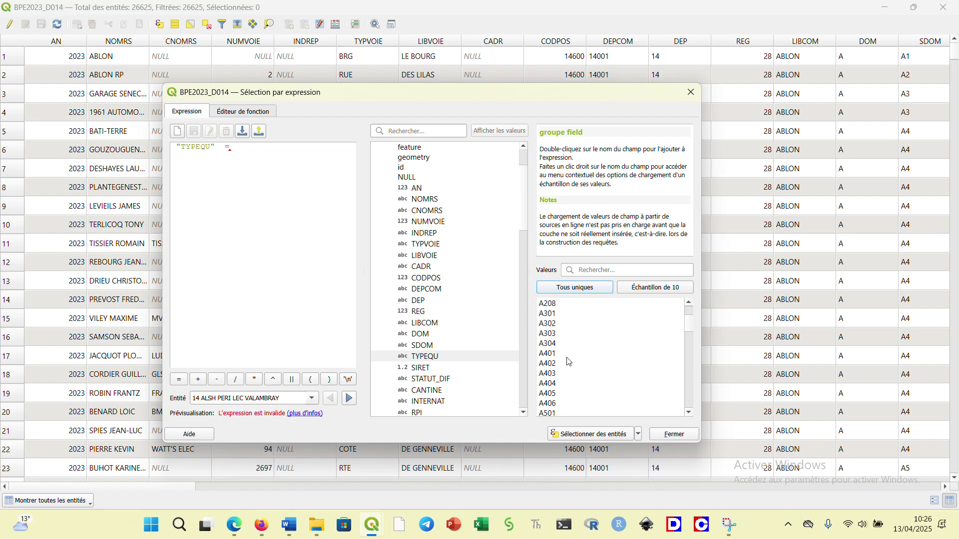
pyautogui.scroll(-5, 569, 364)
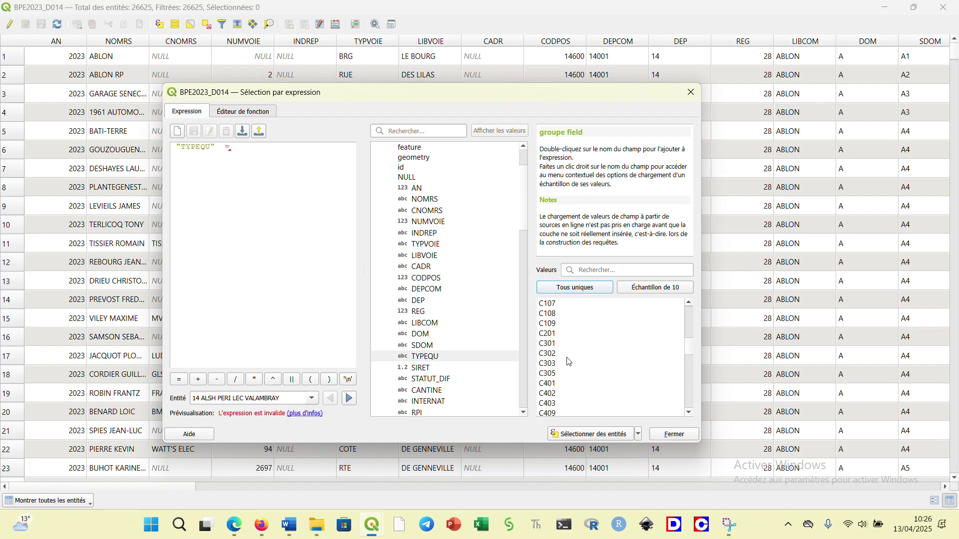
pyautogui.scroll(-8, 569, 361)
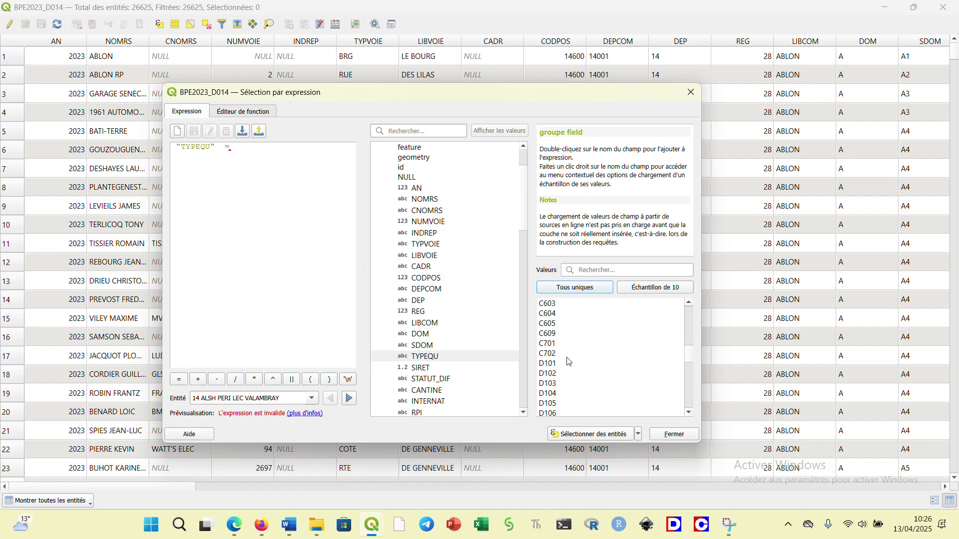
pyautogui.scroll(4, 564, 354)
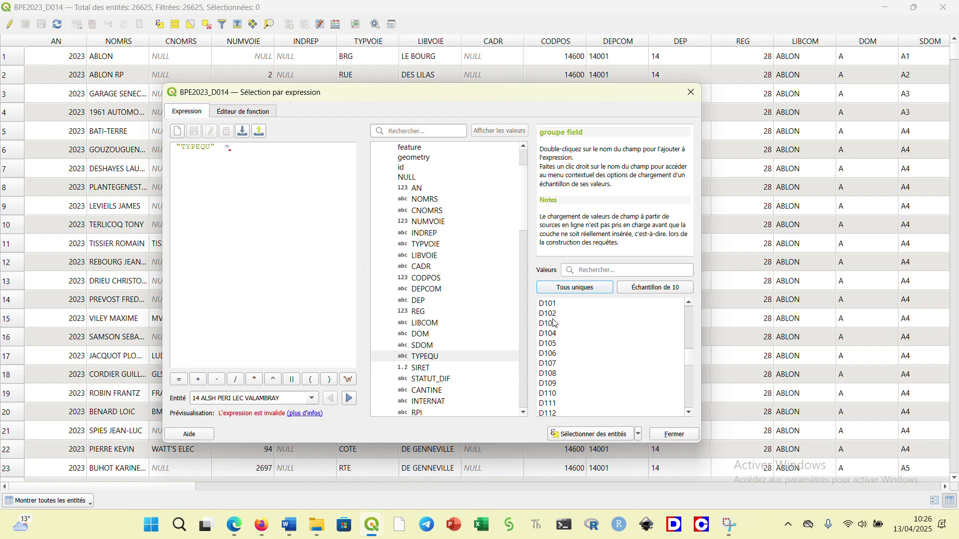
pyautogui.click(556, 306)
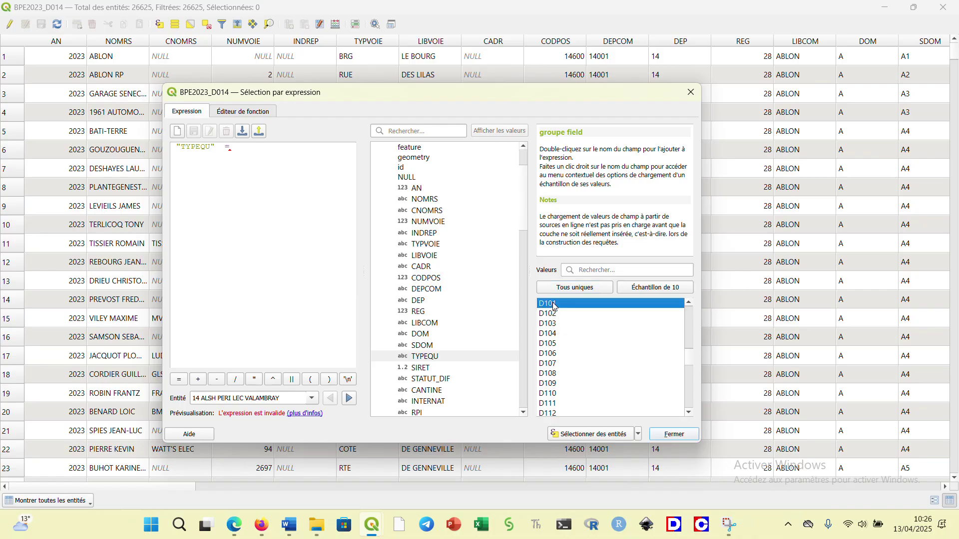
pyautogui.doubleClick(556, 306)
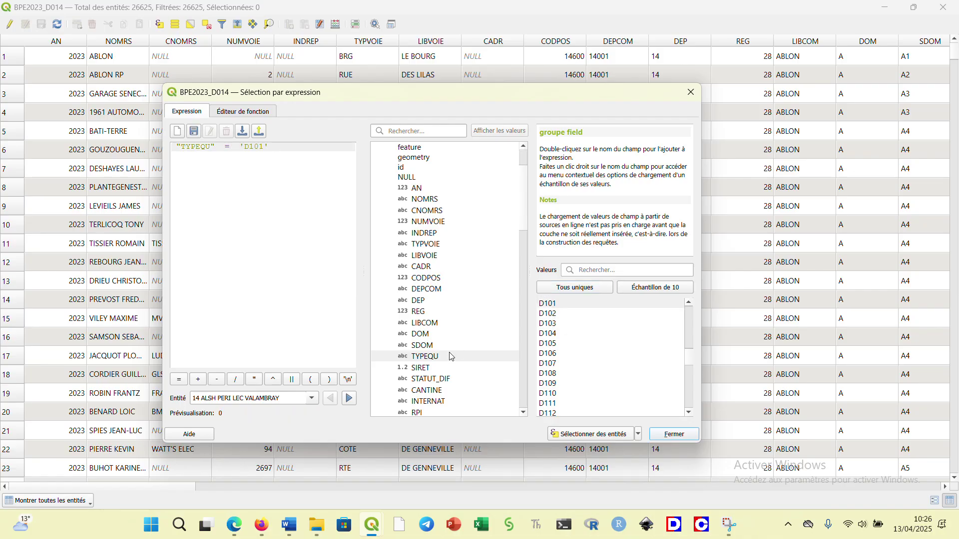
# Step: Extend the selection expression with or-conditions for "TYPEQU" = 'D102' and "TYPEQU" = 'D103'
pyautogui.write('or')
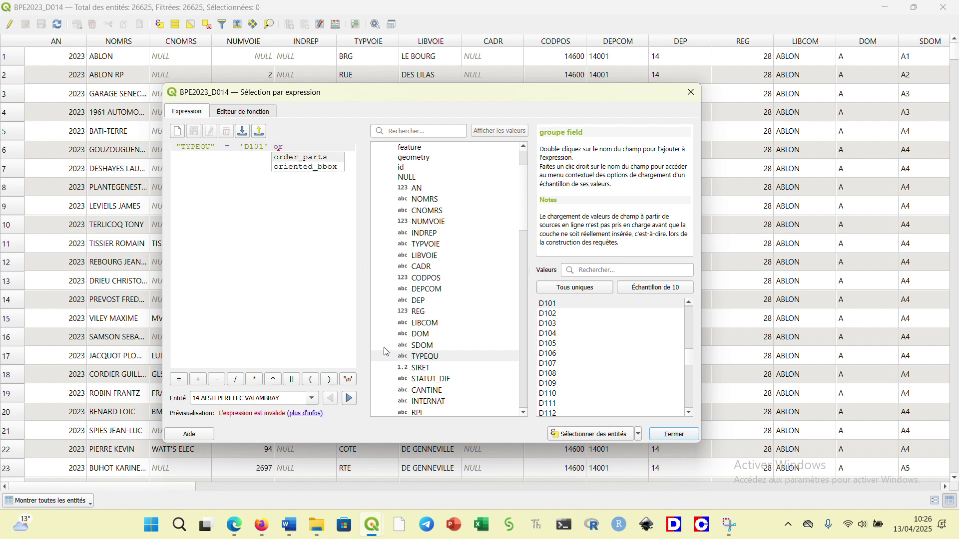
pyautogui.doubleClick(426, 358)
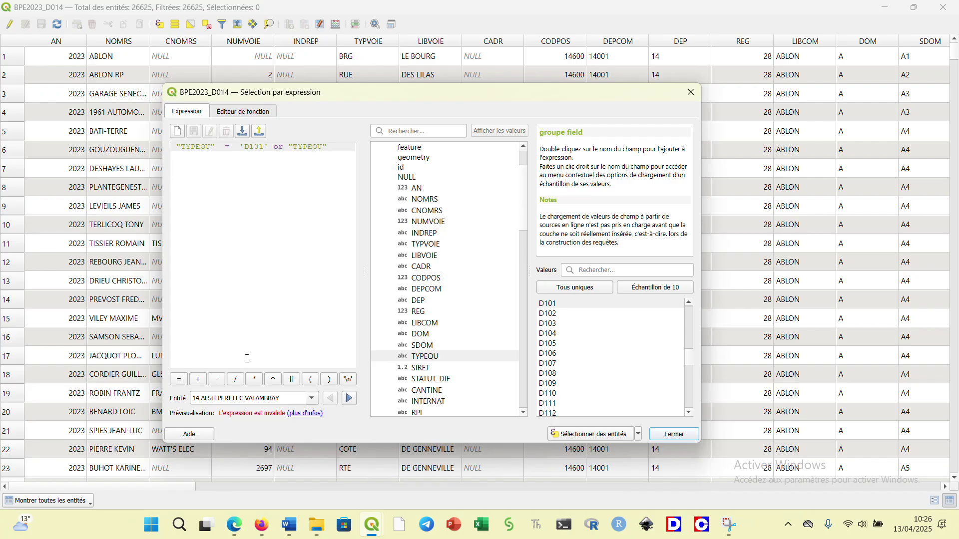
pyautogui.doubleClick(547, 316)
pyautogui.write('or')
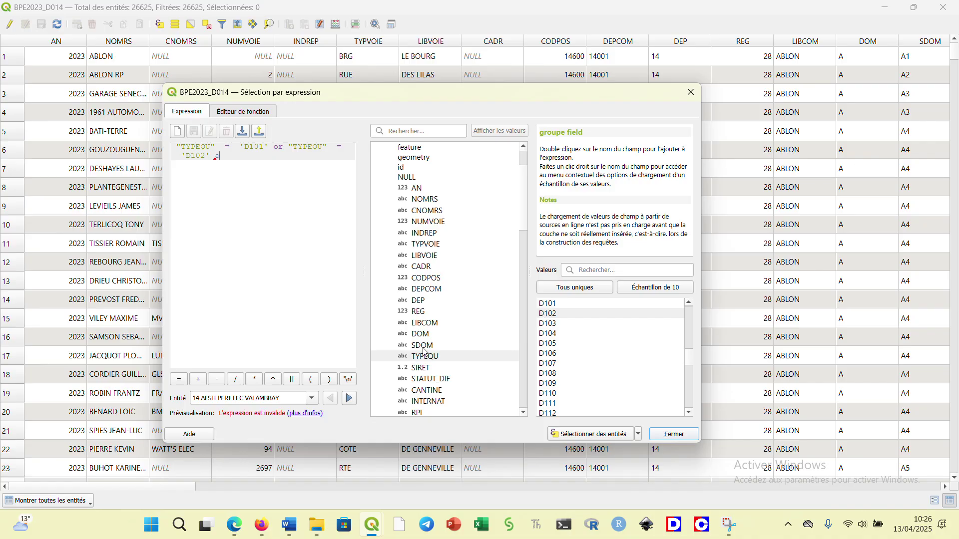
pyautogui.click(448, 358)
pyautogui.doubleClick(447, 358)
pyautogui.click(179, 379)
pyautogui.doubleClick(563, 325)
# Step: Add two more or-conditions to the expression, "TYPEQU" = 'D104' and "TYPEQU" = 'D105'
pyautogui.write('or')
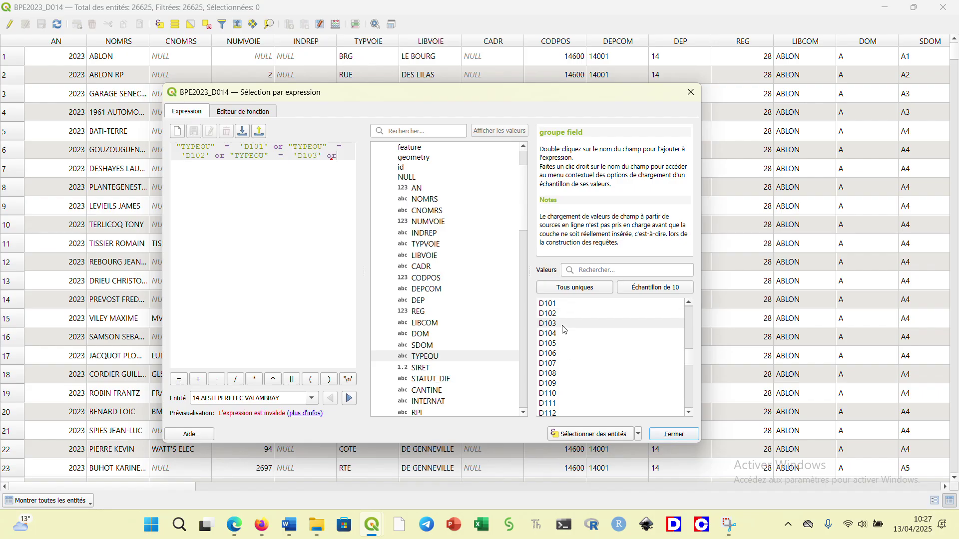
pyautogui.doubleClick(429, 357)
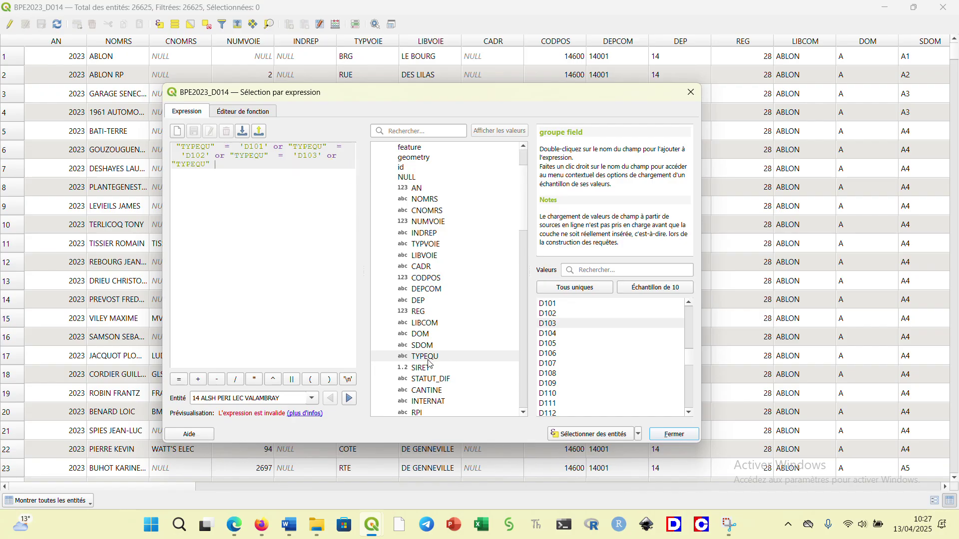
pyautogui.click(179, 379)
pyautogui.doubleClick(555, 335)
pyautogui.write('or')
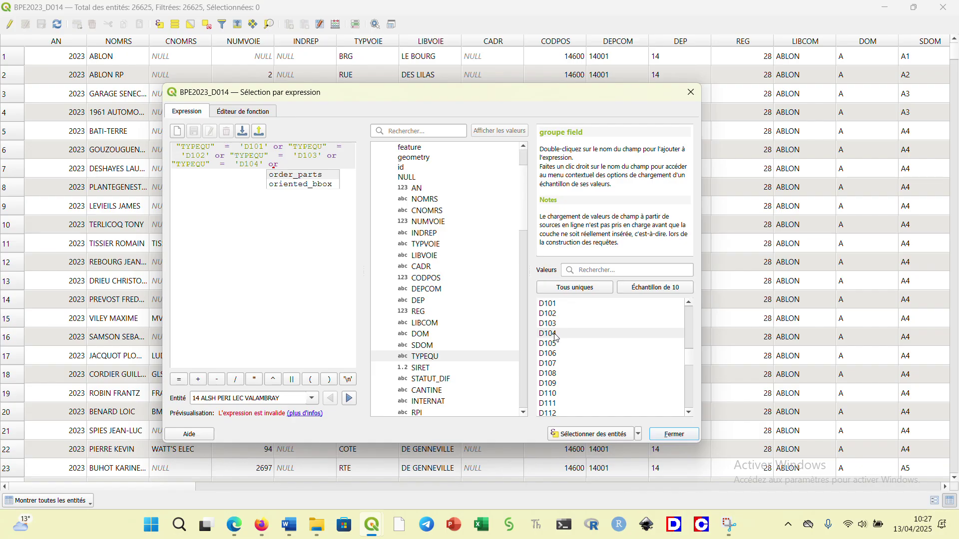
pyautogui.doubleClick(455, 358)
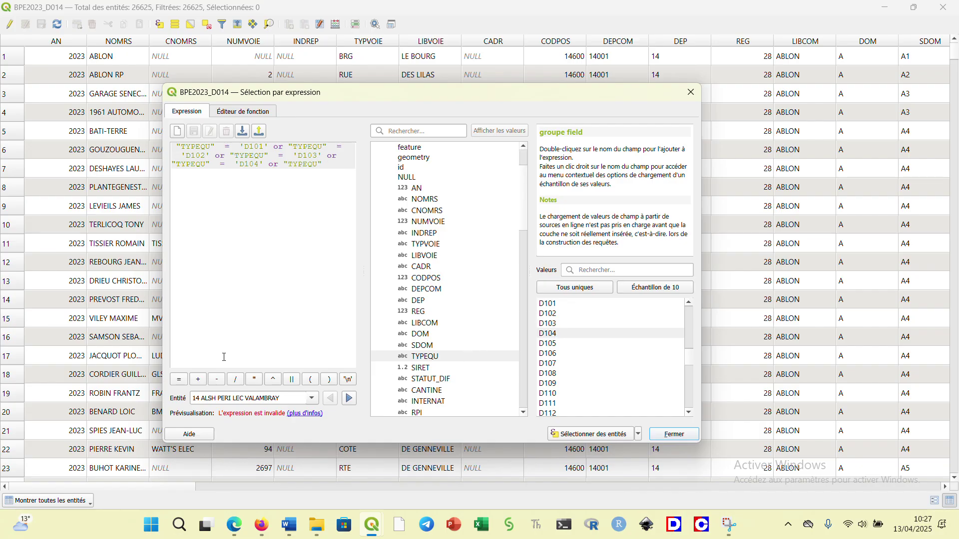
pyautogui.click(178, 380)
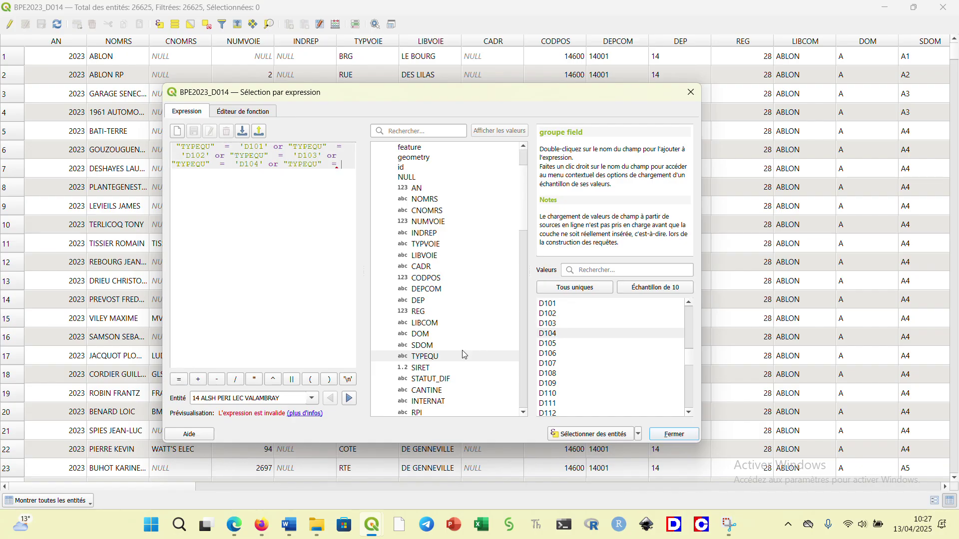
pyautogui.doubleClick(553, 344)
# Step: Complete the expression with or-conditions for the TYPEQU codes 'D106' and 'D107'
pyautogui.write('or')
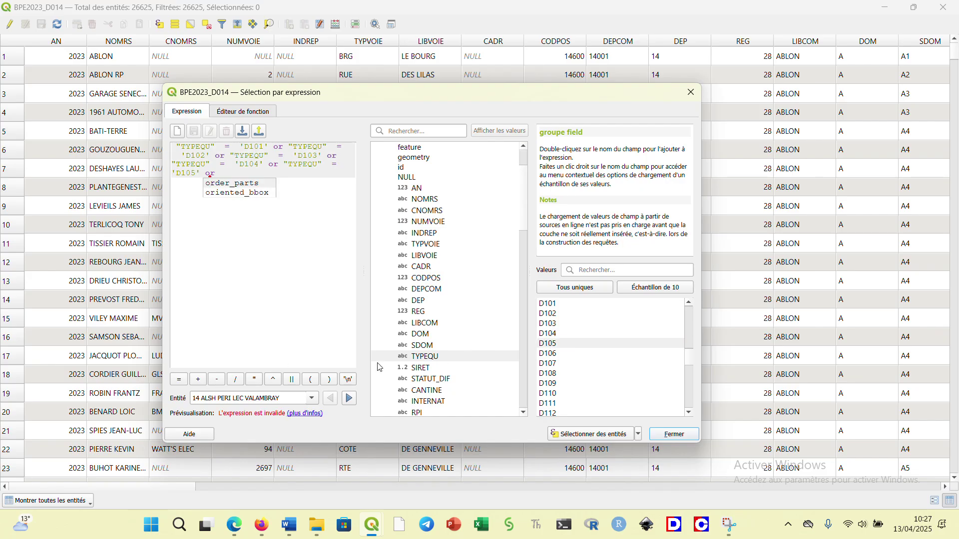
pyautogui.doubleClick(426, 357)
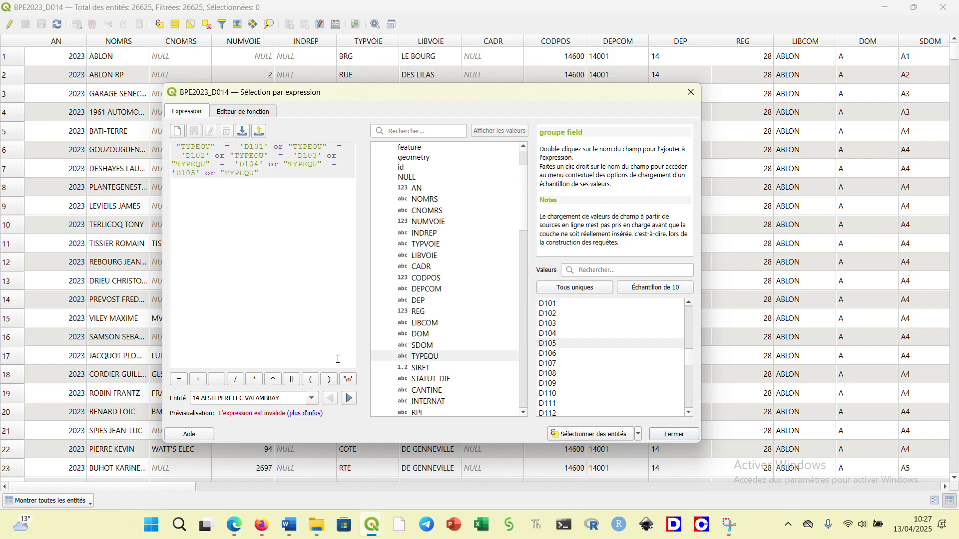
pyautogui.click(180, 381)
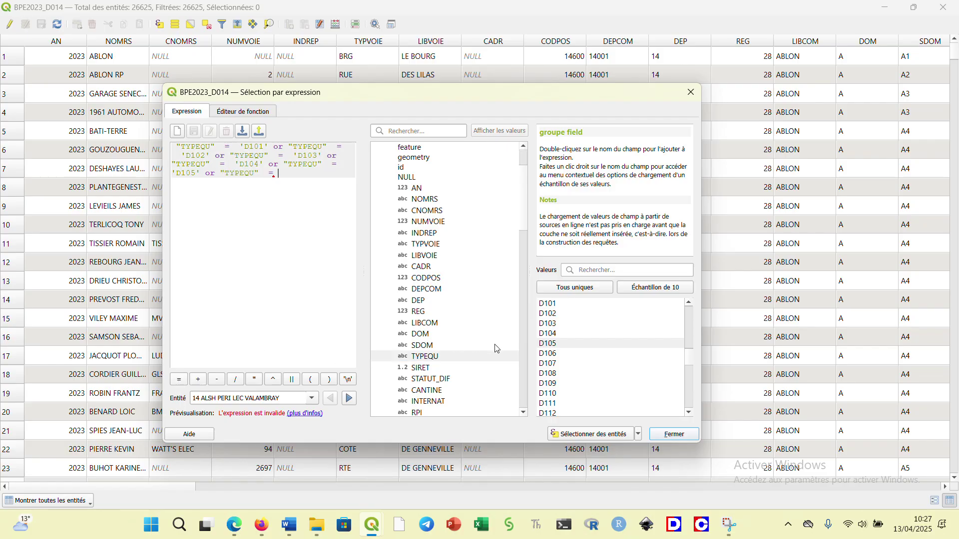
pyautogui.doubleClick(552, 354)
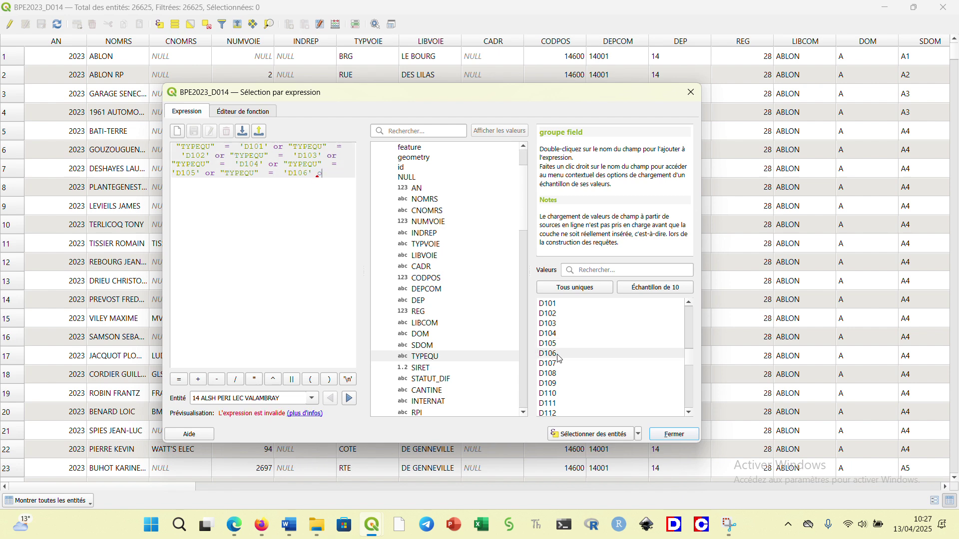
pyautogui.write('or')
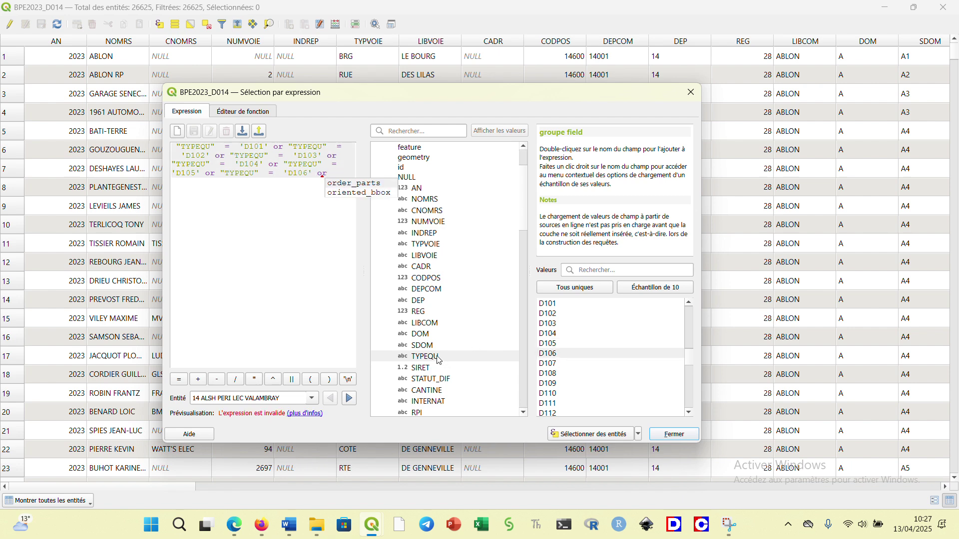
pyautogui.doubleClick(410, 360)
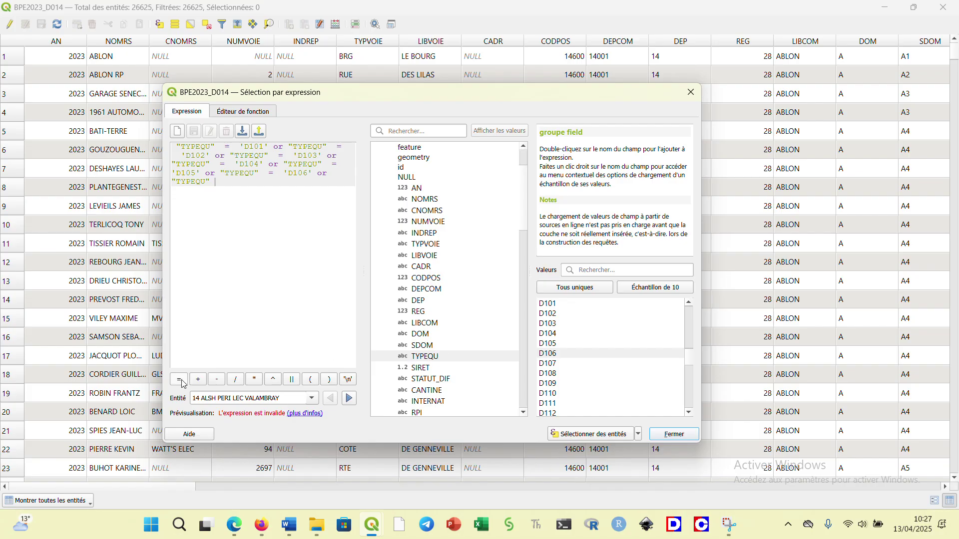
pyautogui.doubleClick(564, 364)
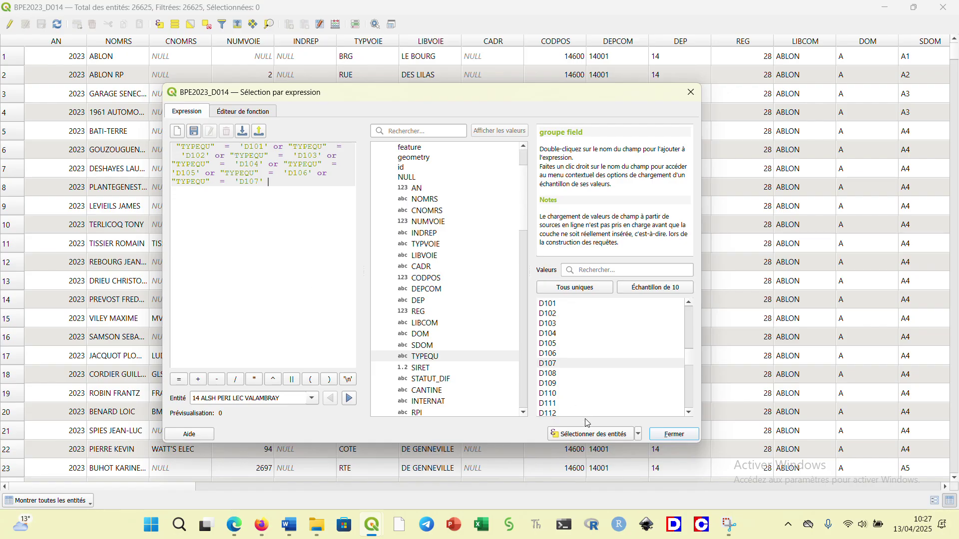
# Step: Select the BPE2023_D014 features matching the expression, and close the expression dialog and attribute table
pyautogui.click(579, 438)
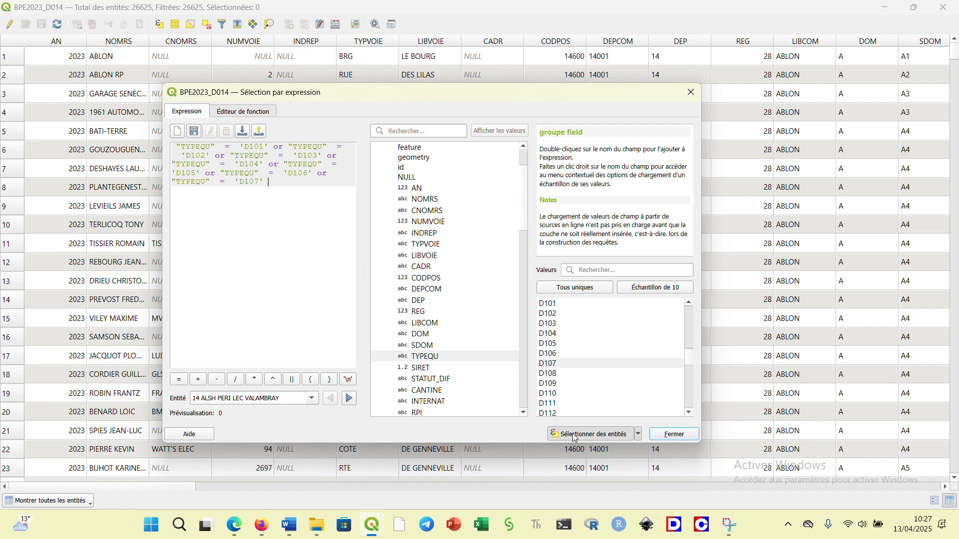
pyautogui.click(690, 435)
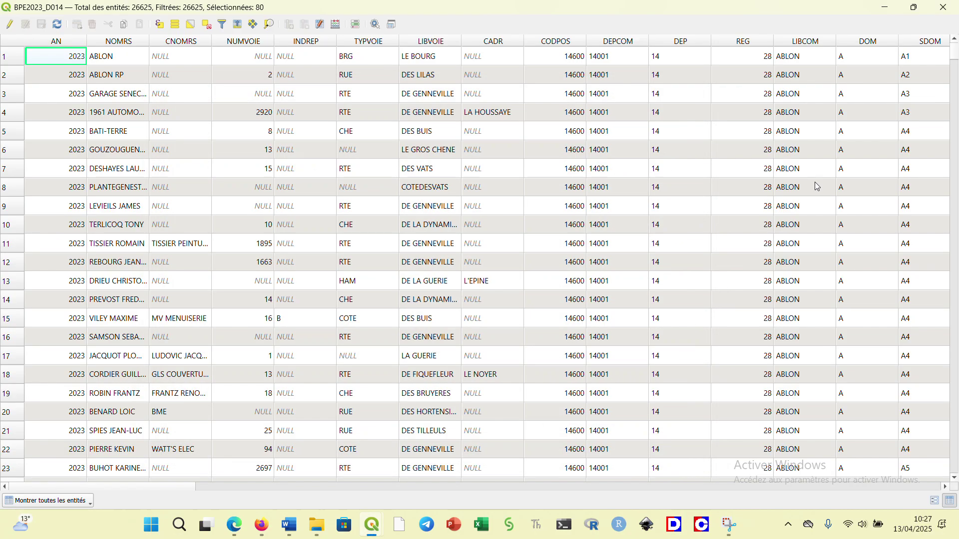
pyautogui.click(943, 6)
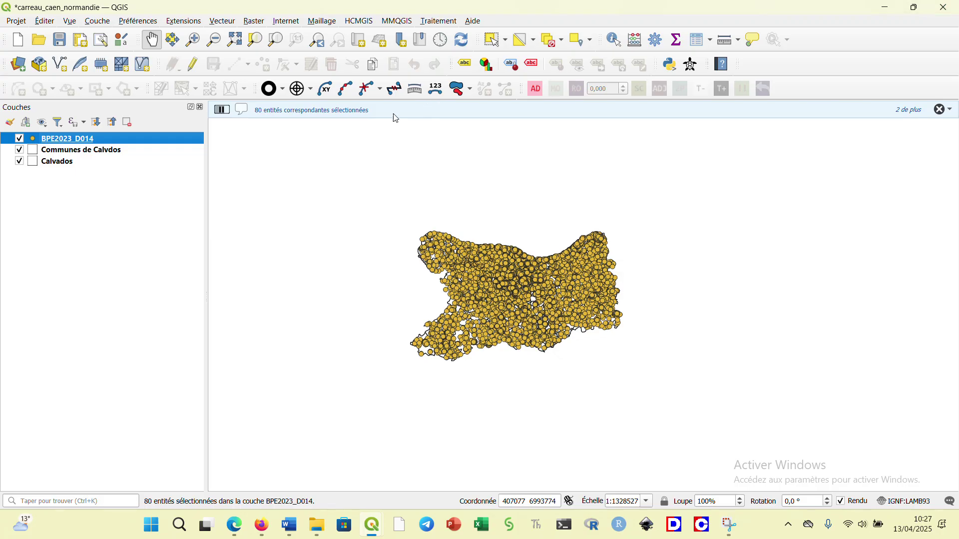
# Step: Export the selected BPE2023_D014 features as an ESRI Shapefile named "Services médicaux" in the Bureau folder exercices de carto/individuel
pyautogui.rightClick(160, 143)
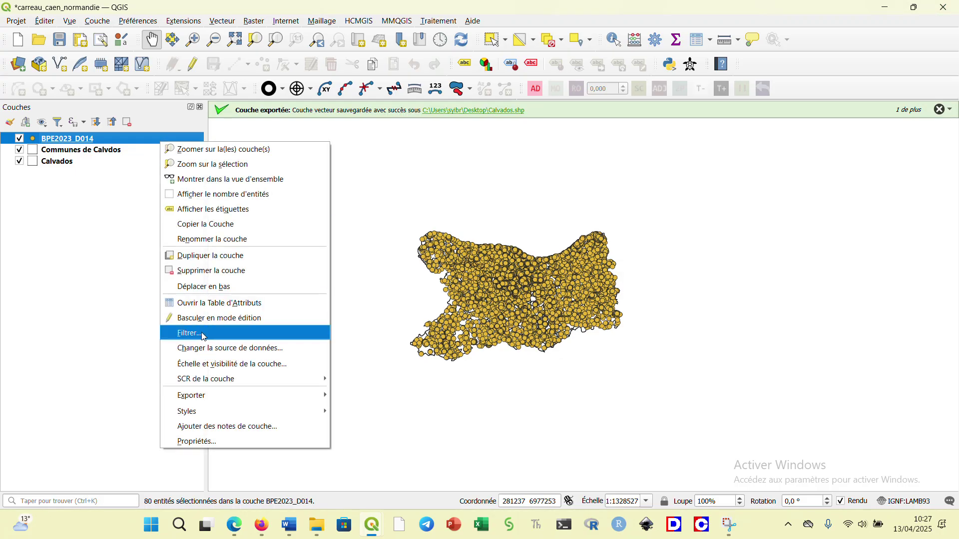
pyautogui.moveTo(234, 396)
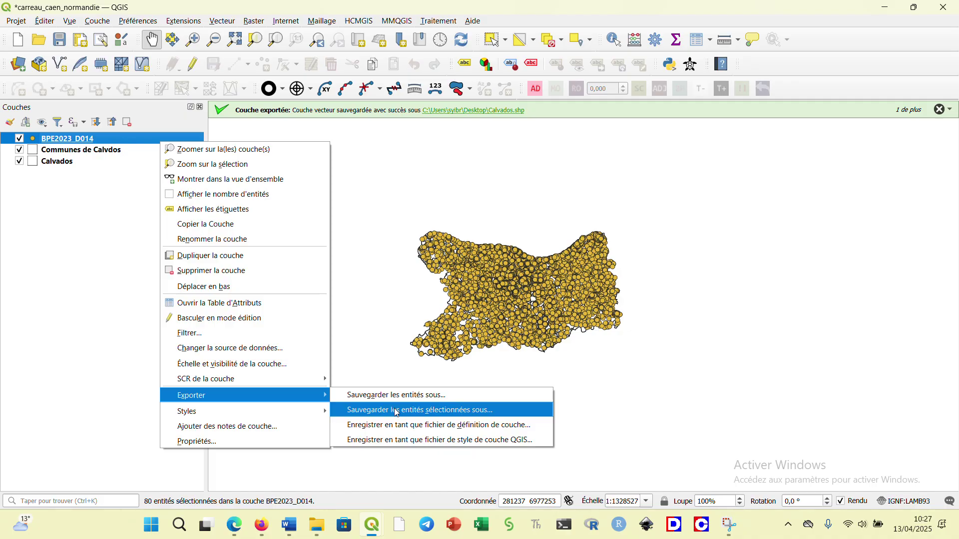
pyautogui.click(415, 411)
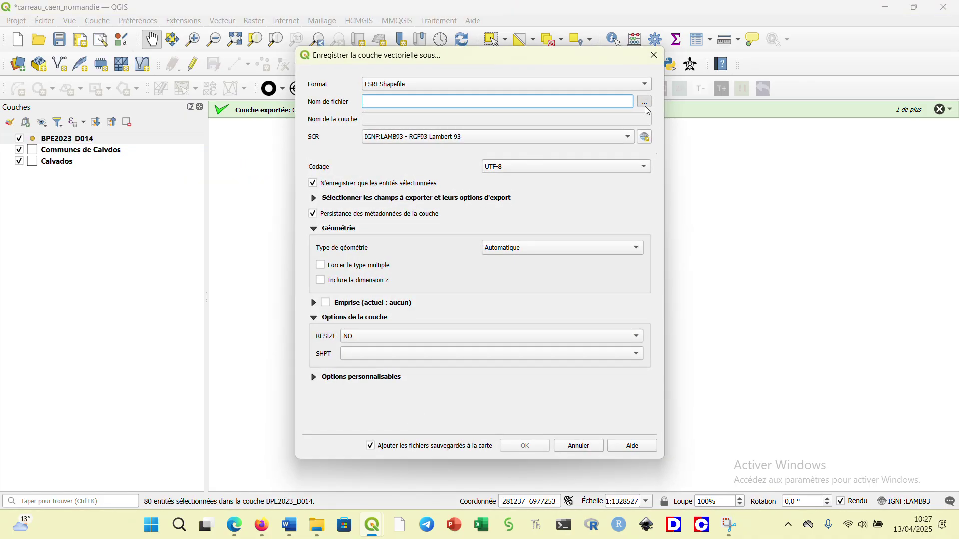
pyautogui.click(645, 102)
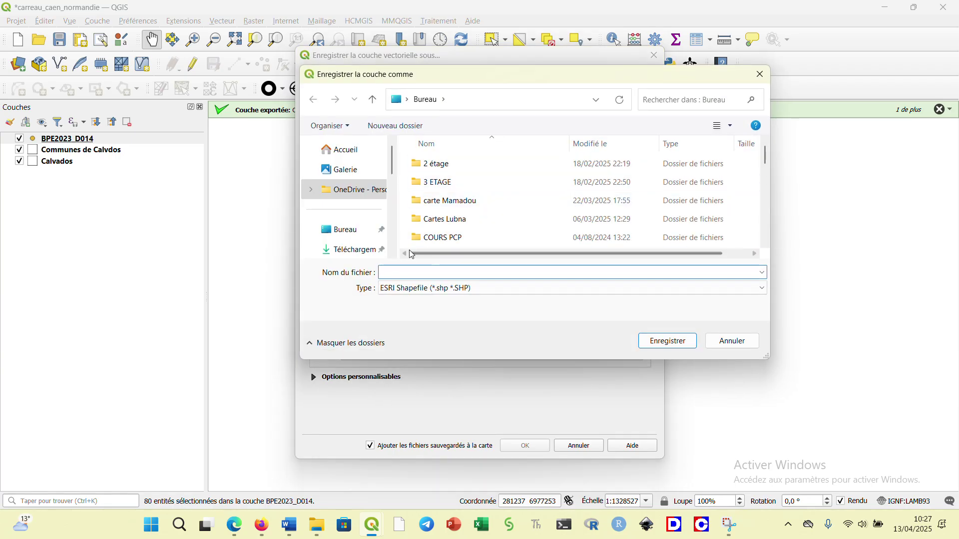
pyautogui.scroll(-3, 346, 229)
pyautogui.scroll(3, 345, 223)
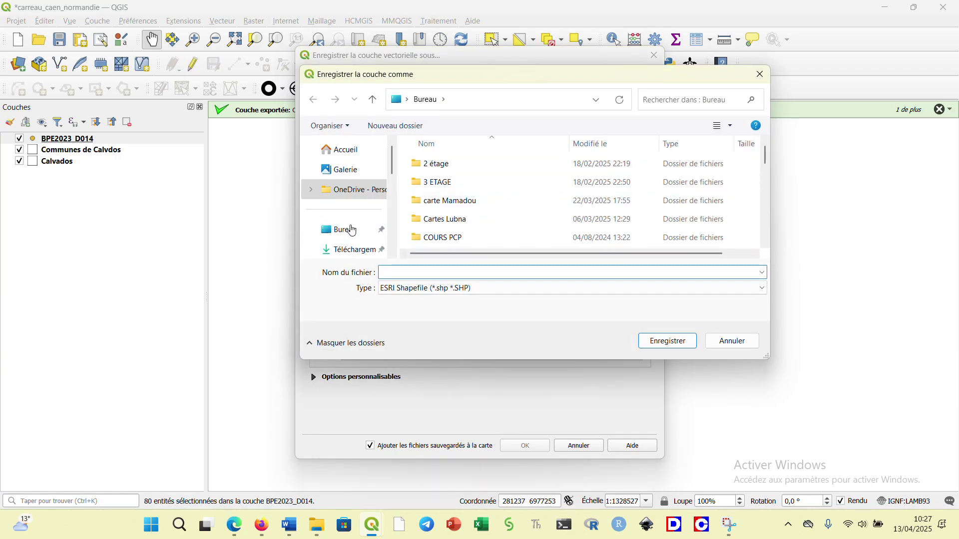
pyautogui.click(352, 230)
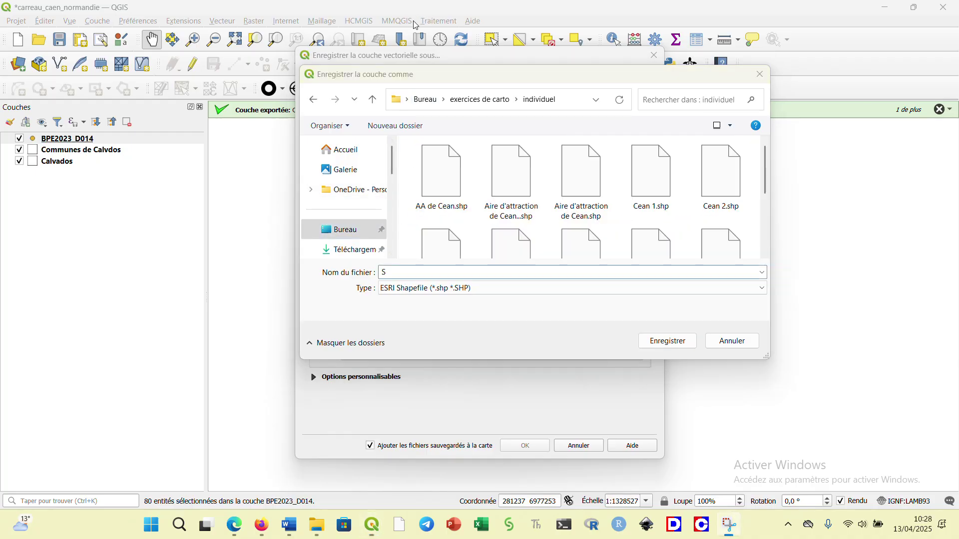
pyautogui.click(403, 273)
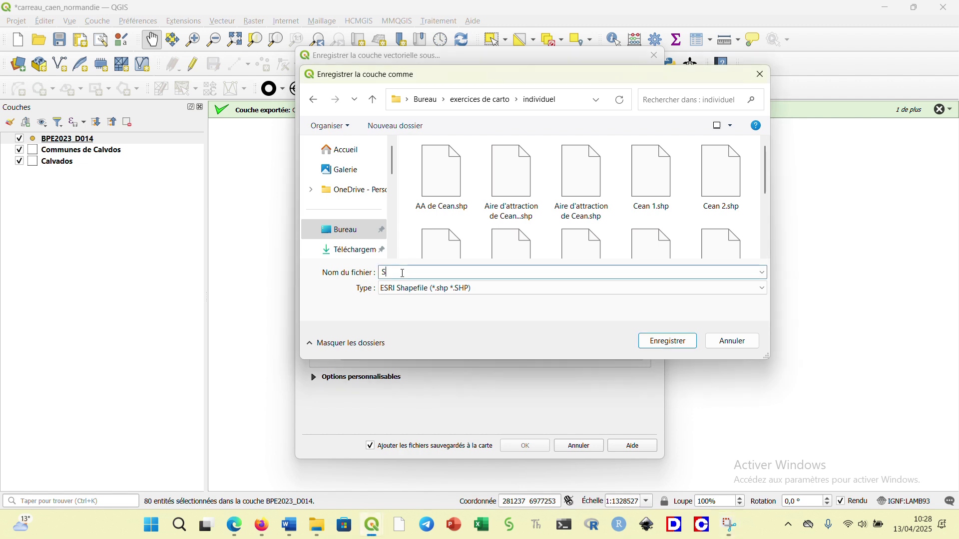
pyautogui.write('ervices médicaux')
pyautogui.press('Return')
pyautogui.press('Return')
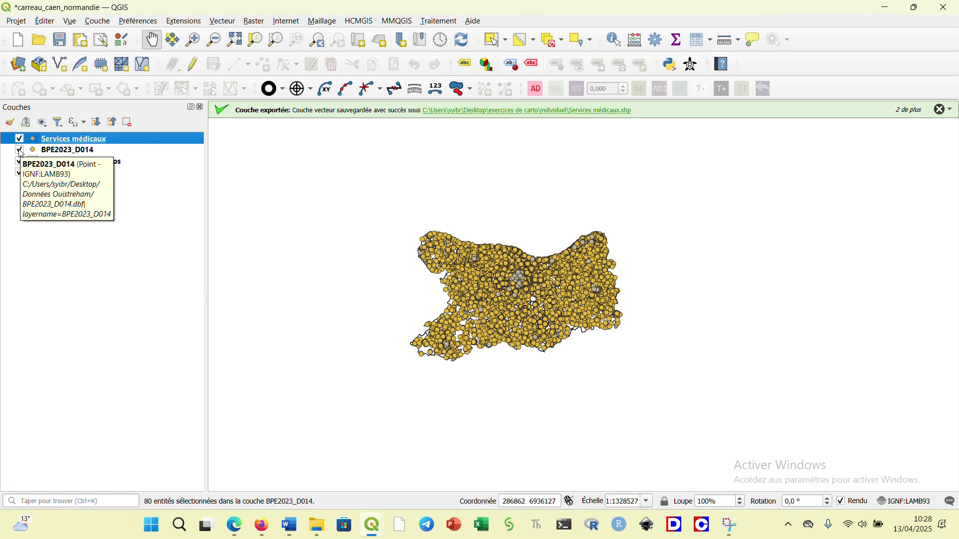
# Step: Hide the BPE2023_D014 layer and inspect the medical service points over the Calvados communes
pyautogui.click(20, 149)
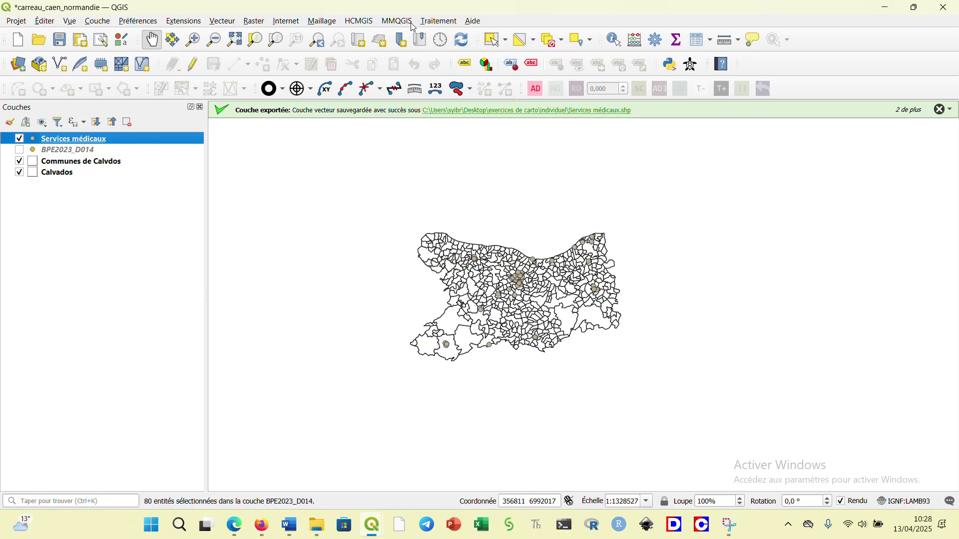
pyautogui.scroll(2, 529, 294)
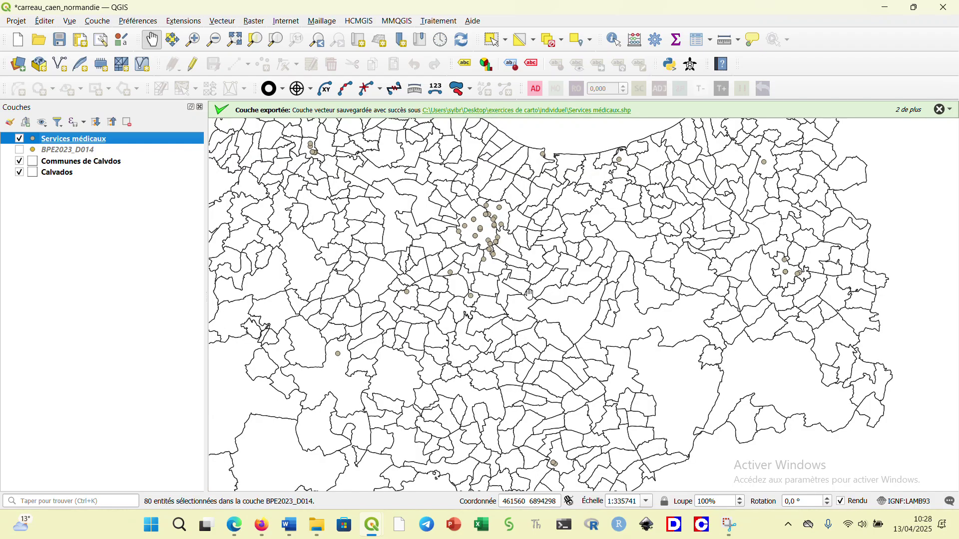
pyautogui.moveTo(524, 258); pyautogui.dragTo(619, 281)
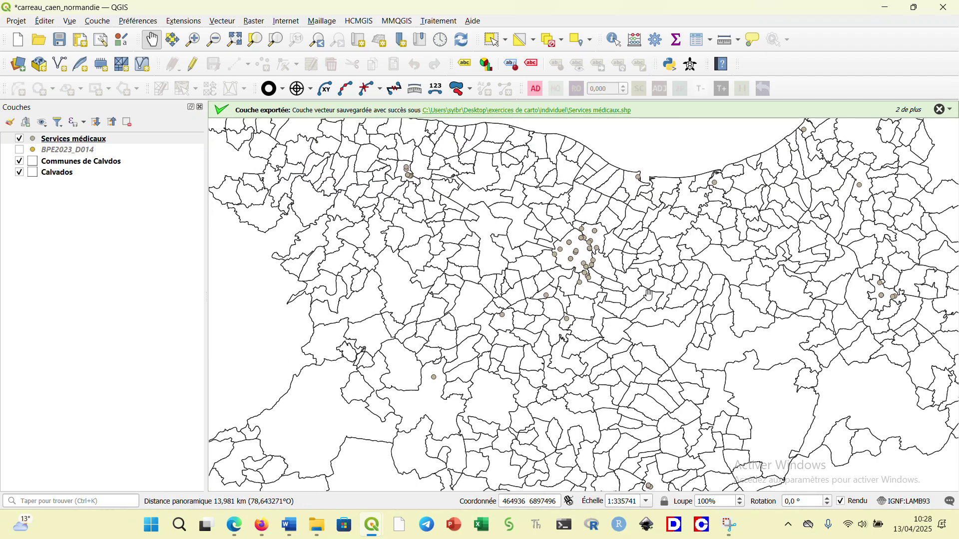
pyautogui.scroll(-1, 649, 295)
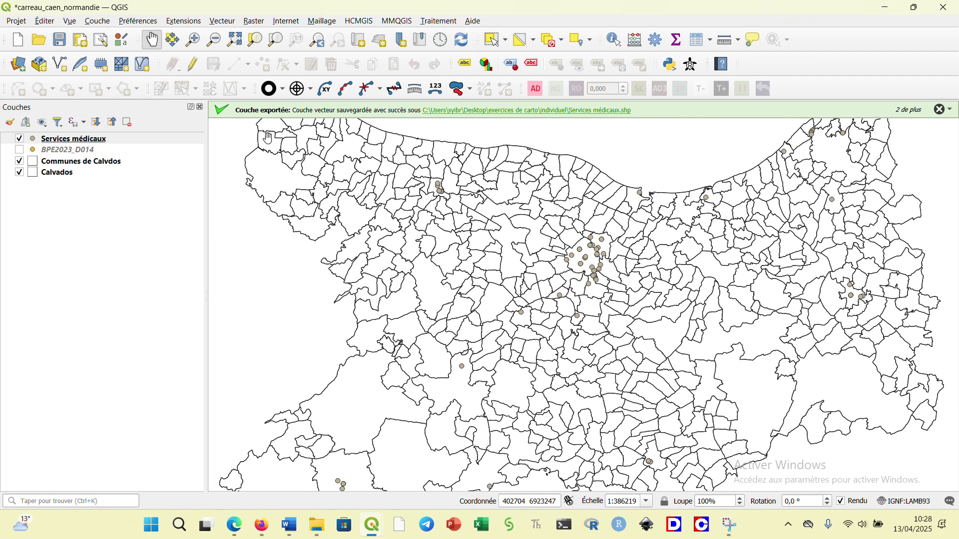
# Step: Switch the symbology of the Services médicaux layer to Catégorisé
pyautogui.doubleClick(104, 142)
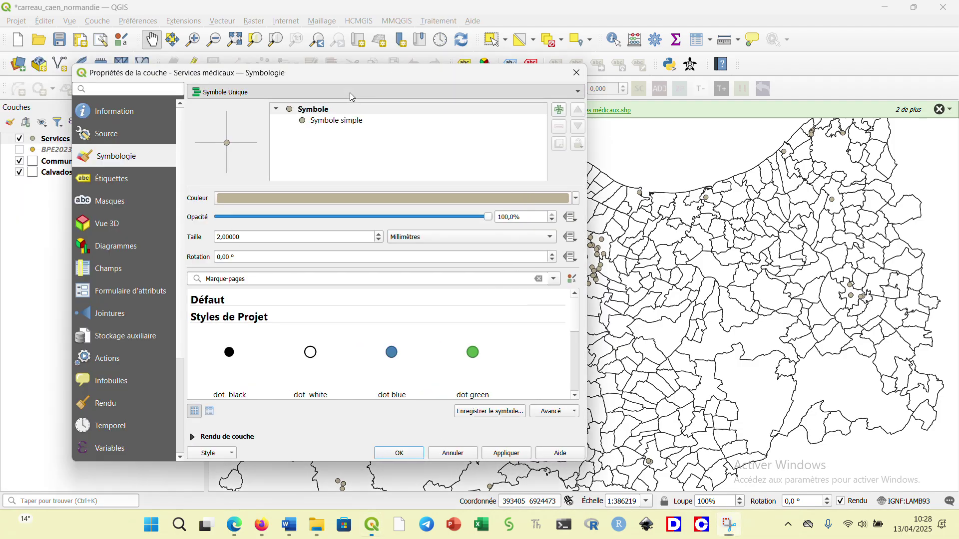
pyautogui.click(350, 92)
pyautogui.click(339, 103)
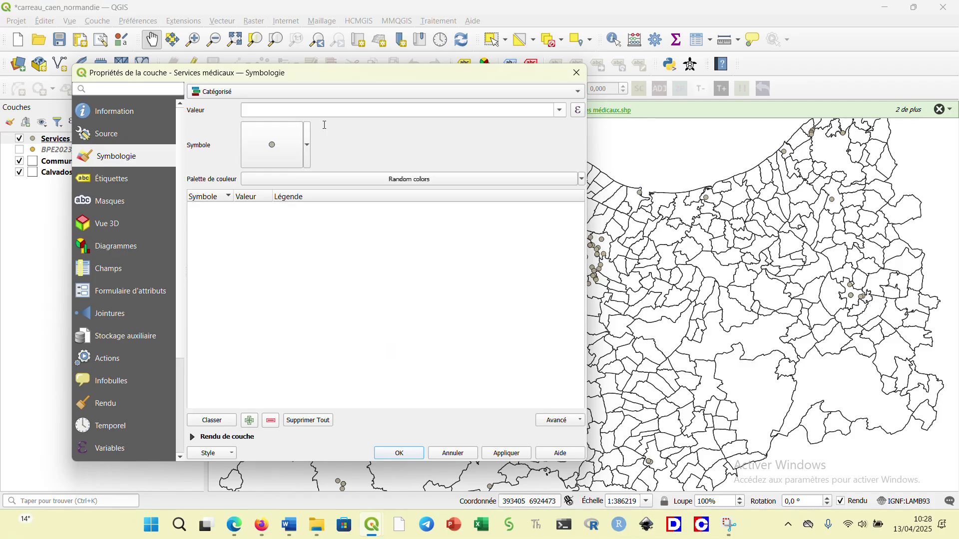
pyautogui.click(560, 111)
pyautogui.scroll(-2, 370, 209)
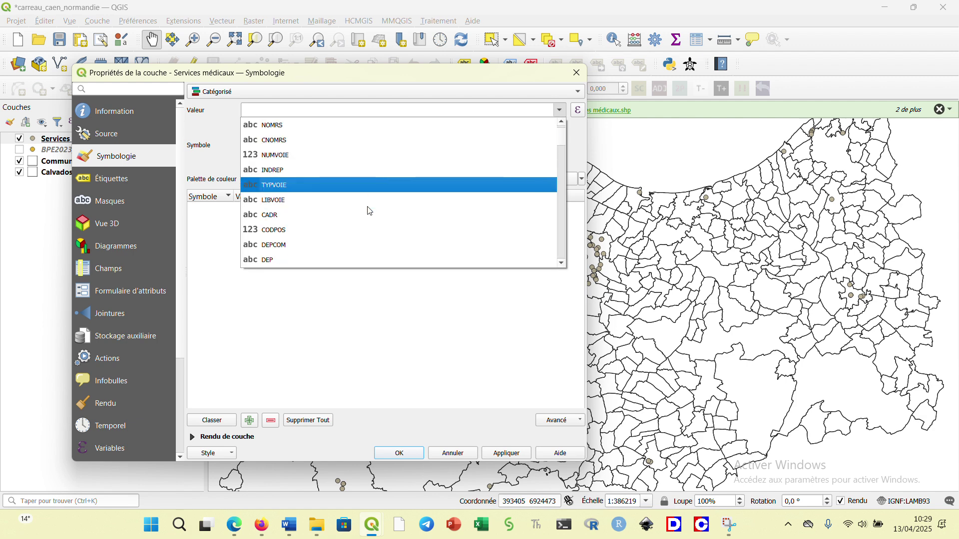
pyautogui.scroll(-6, 369, 211)
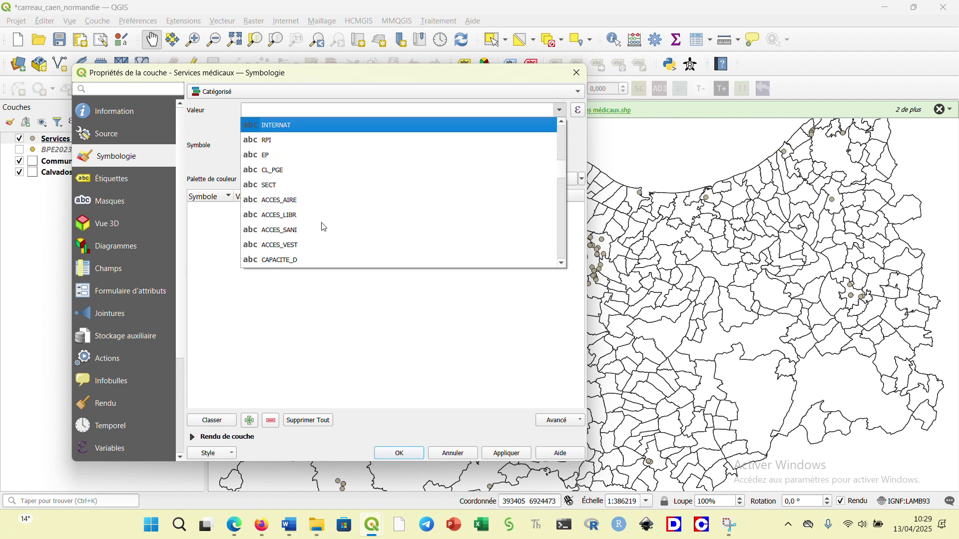
pyautogui.scroll(-5, 323, 228)
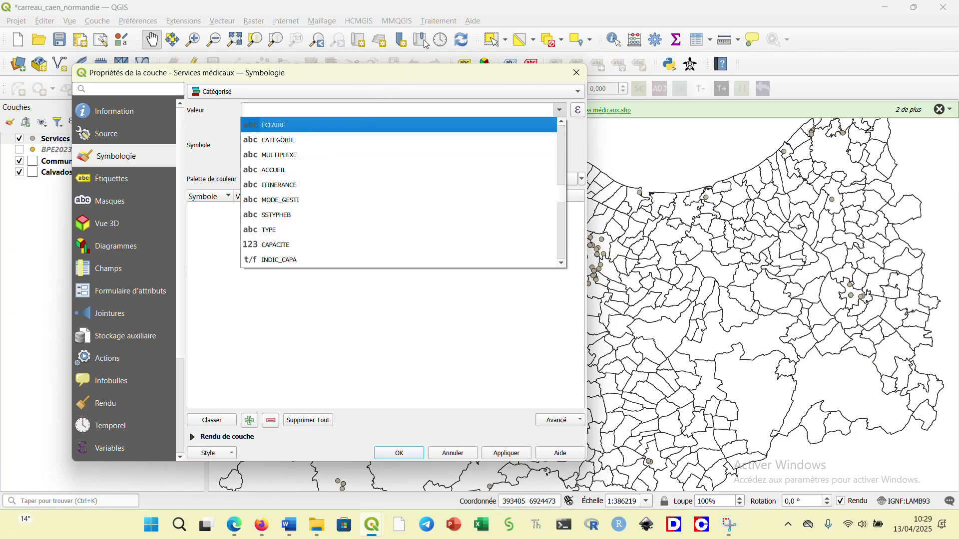
pyautogui.click(418, 26)
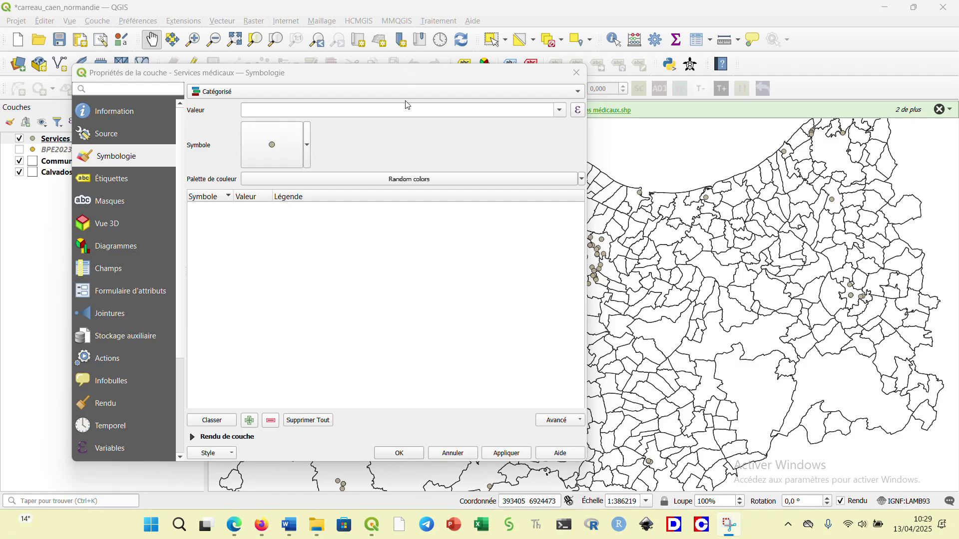
# Step: Set TYPEQU as the classification value for the categorized symbology, leaving the symbol settings as they are
pyautogui.click(560, 110)
pyautogui.scroll(-8, 392, 216)
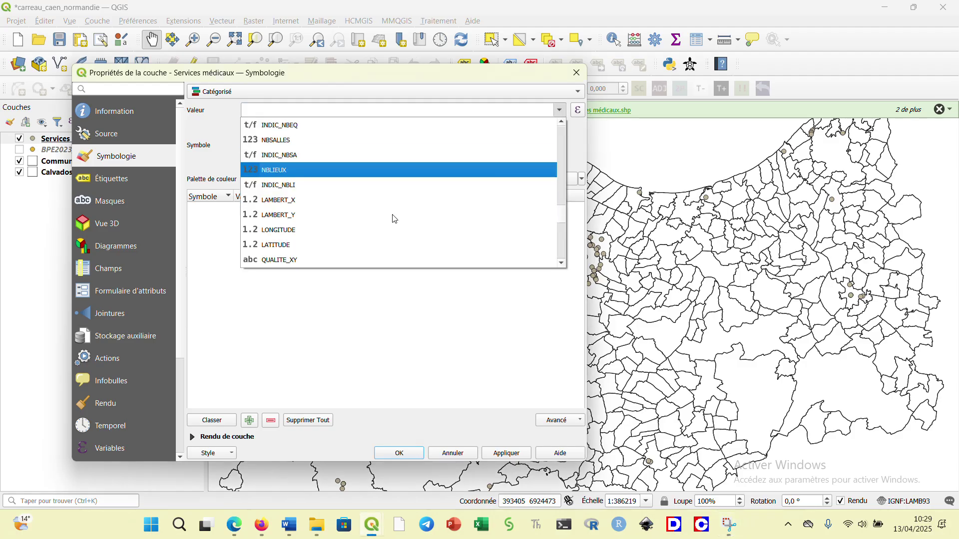
pyautogui.scroll(-2, 394, 218)
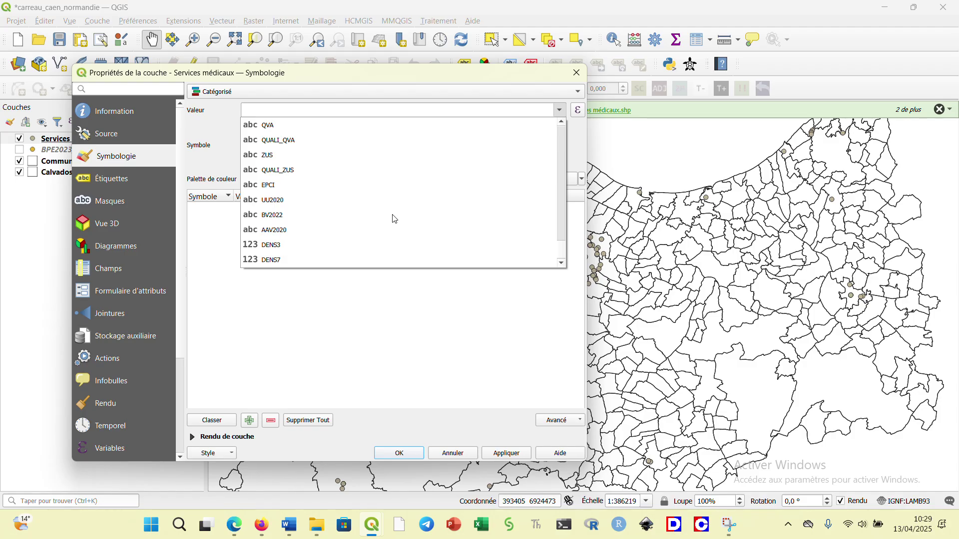
pyautogui.scroll(5, 395, 219)
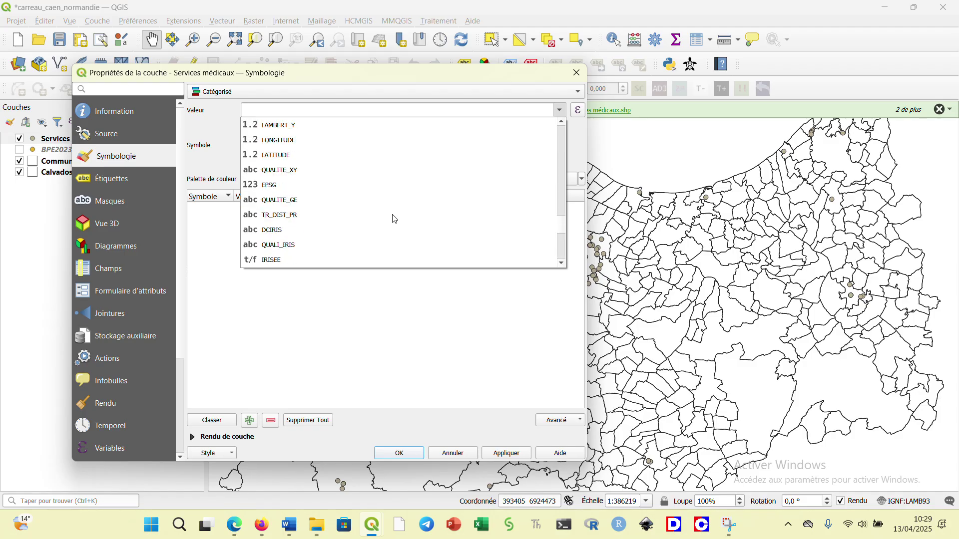
pyautogui.scroll(3, 394, 218)
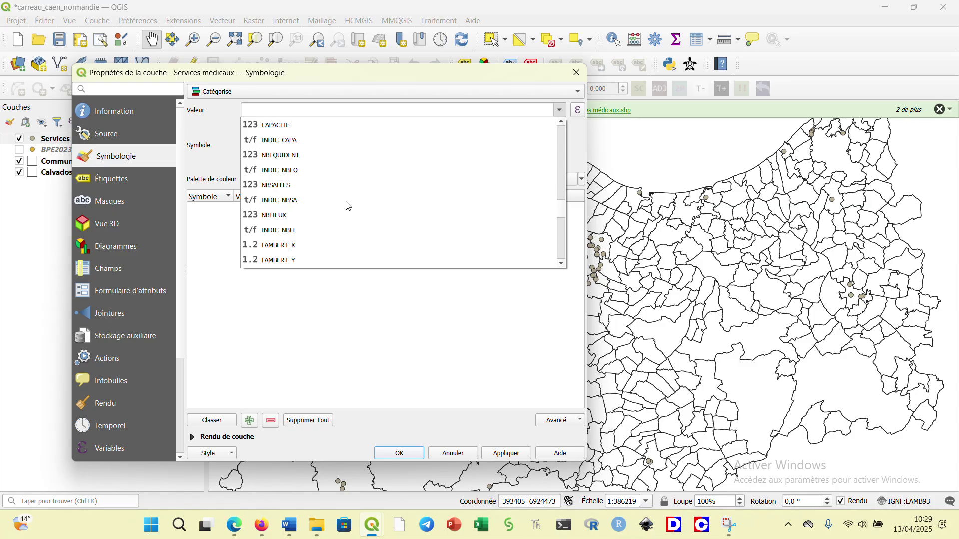
pyautogui.scroll(3, 330, 205)
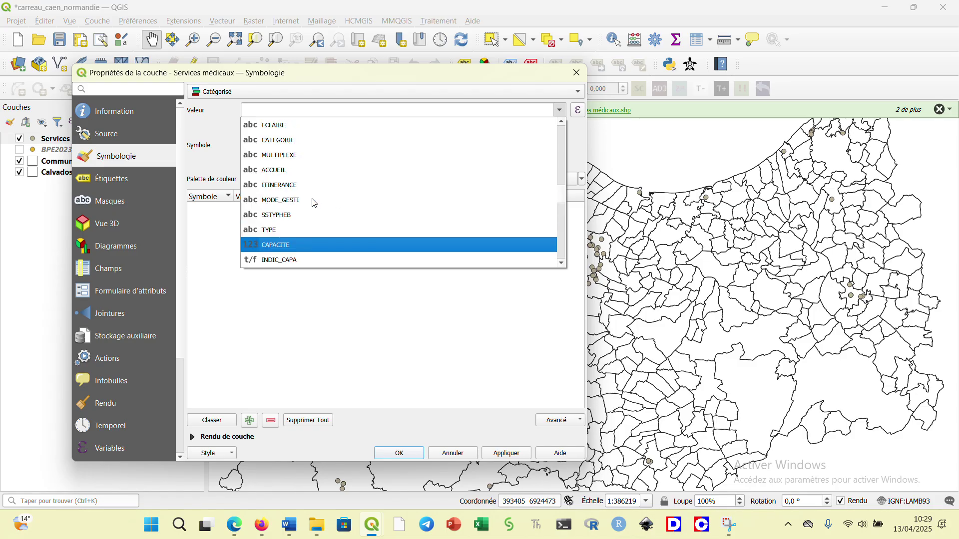
pyautogui.scroll(2, 314, 203)
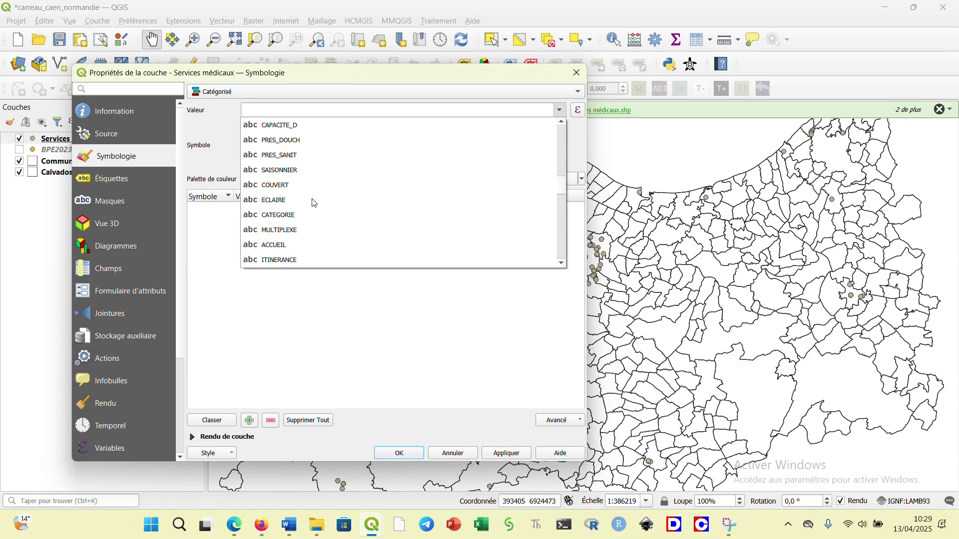
pyautogui.scroll(2, 315, 203)
pyautogui.scroll(3, 314, 202)
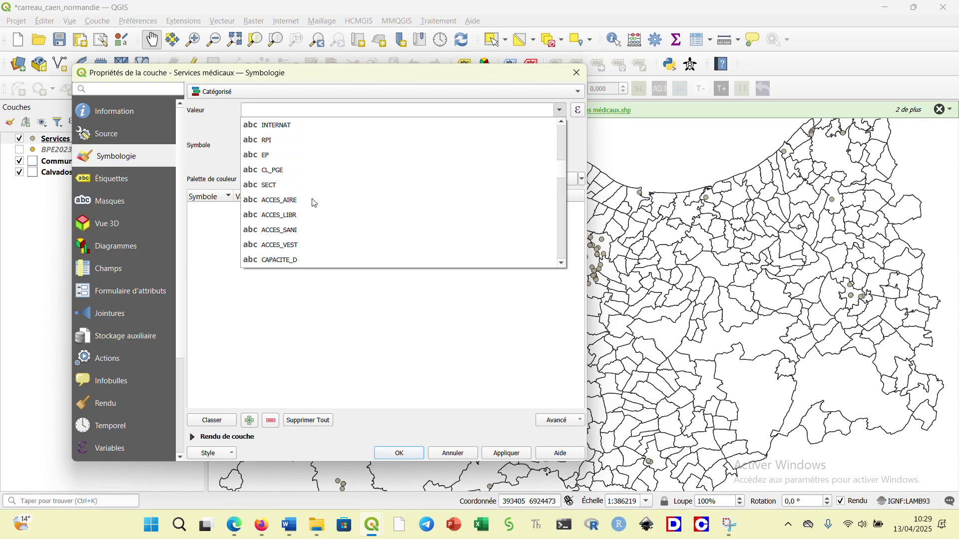
pyautogui.scroll(1, 314, 203)
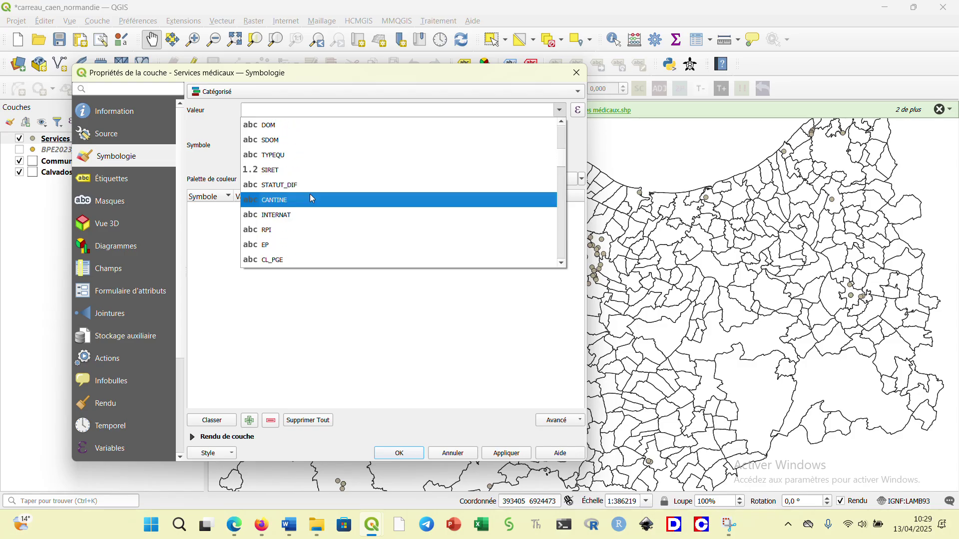
pyautogui.click(294, 161)
pyautogui.click(294, 161)
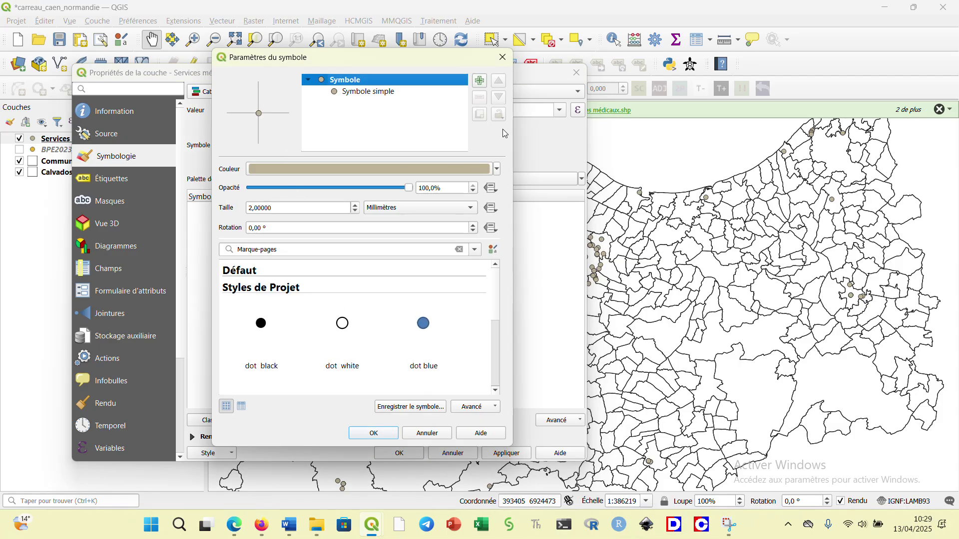
pyautogui.click(503, 58)
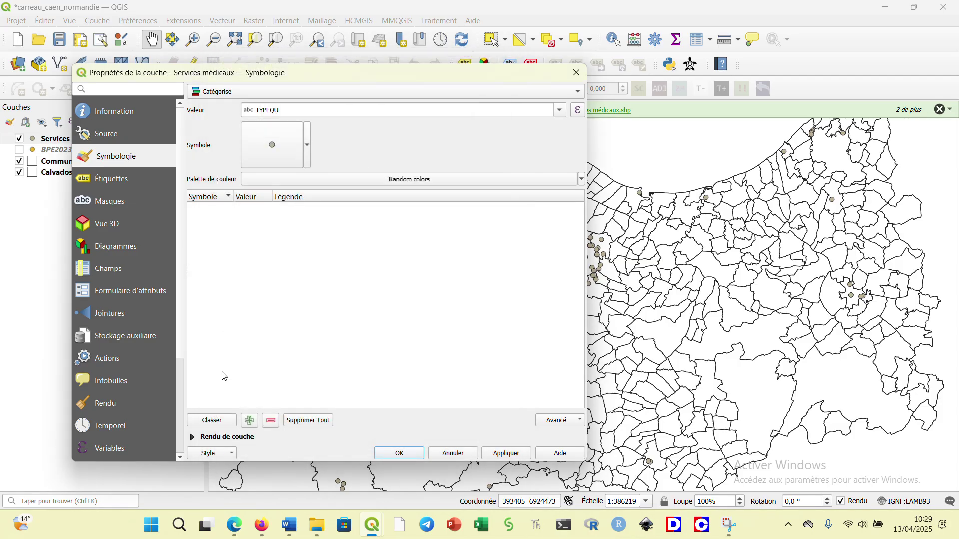
# Step: Classify the layer by its TYPEQU values and remove the catch-all category for all other values
pyautogui.click(213, 420)
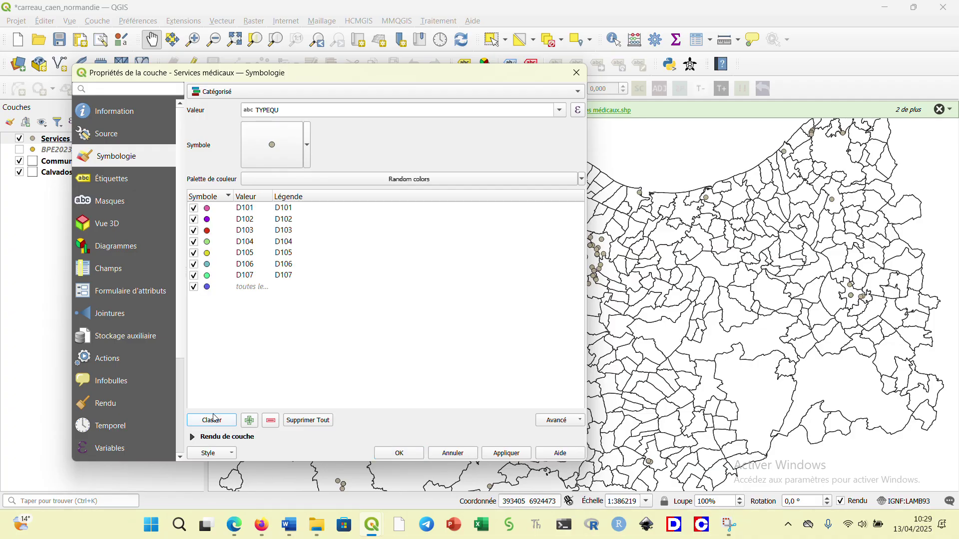
pyautogui.click(245, 288)
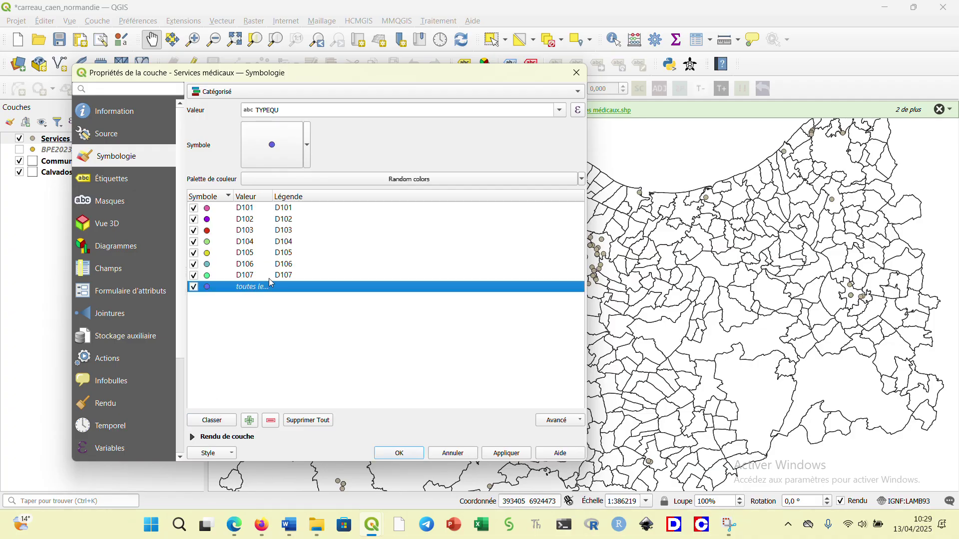
pyautogui.click(272, 422)
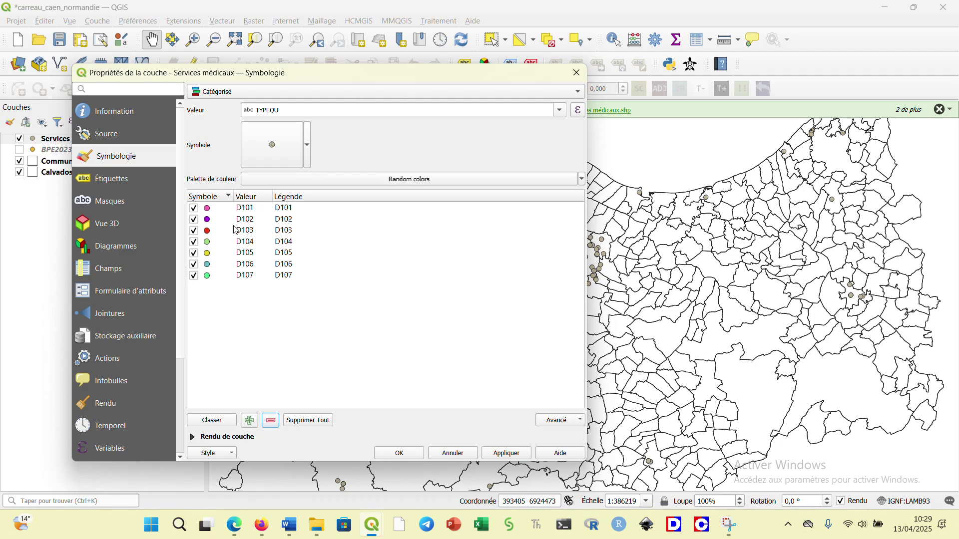
# Step: Copy the D101 label "ÉTABLISSEMENT SANTÉ COURT SÉJOUR" from the BPE variable dictionary in Firefox and return to the QGIS symbology settings
pyautogui.click(261, 524)
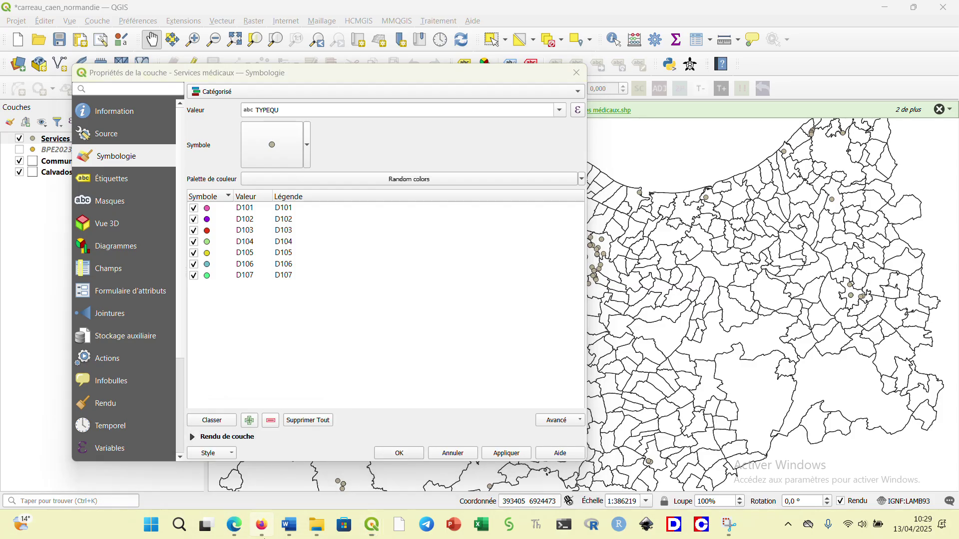
pyautogui.click(370, 228)
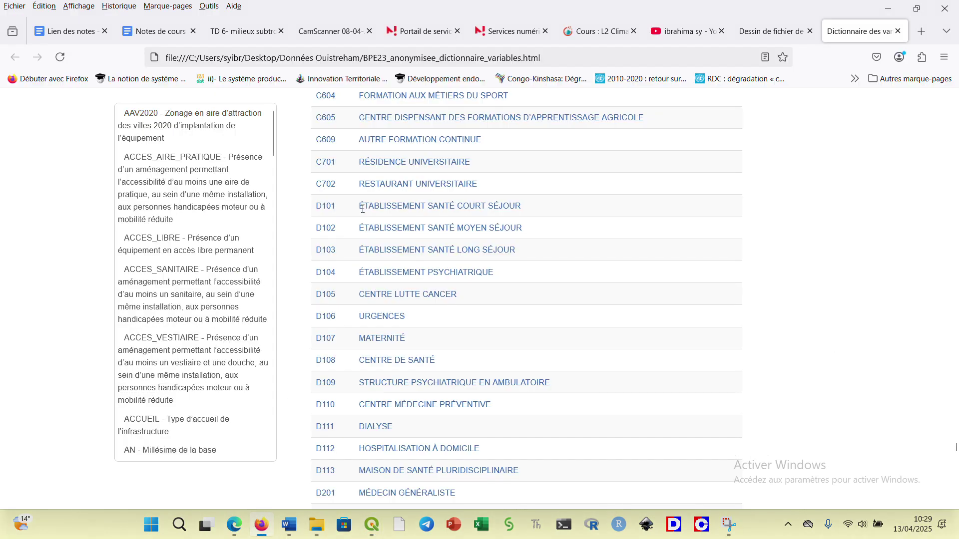
pyautogui.moveTo(358, 209); pyautogui.dragTo(530, 205)
pyautogui.hotkey('ctrl', 'c')
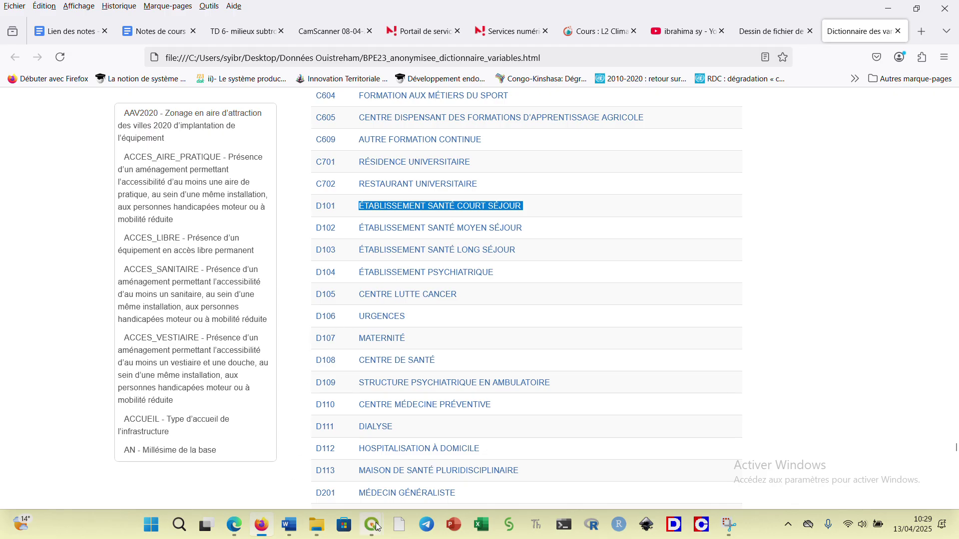
pyautogui.moveTo(380, 523)
pyautogui.click(405, 478)
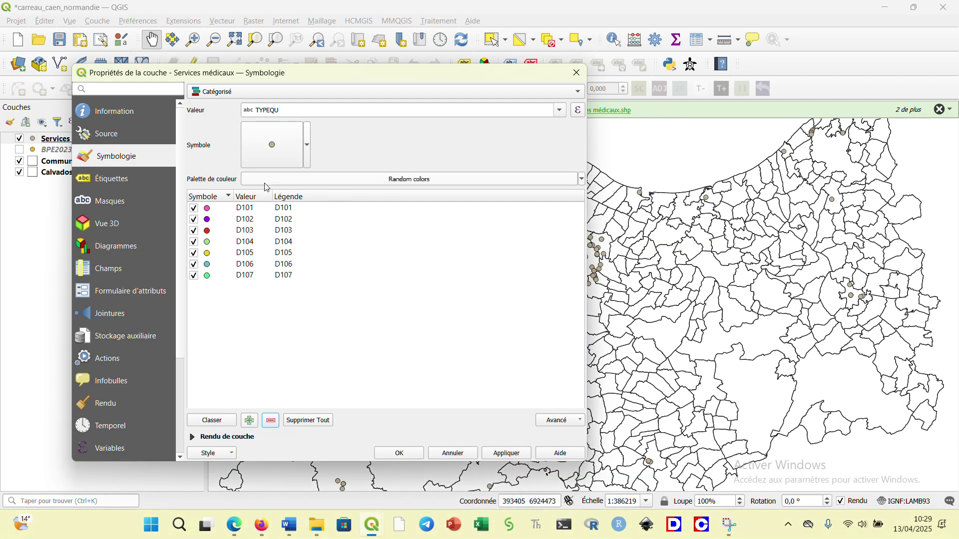
# Step: Set the D101 legend to "ÉTABLISSEMENT SANTÉ COURT SÉJOUR", copy the D102 label "ÉTABLISSEMENT SANTÉ MOYEN SÉJOUR" from the dictionary in Firefox, and return to QGIS
pyautogui.doubleClick(291, 208)
pyautogui.hotkey('ctrl', 'v')
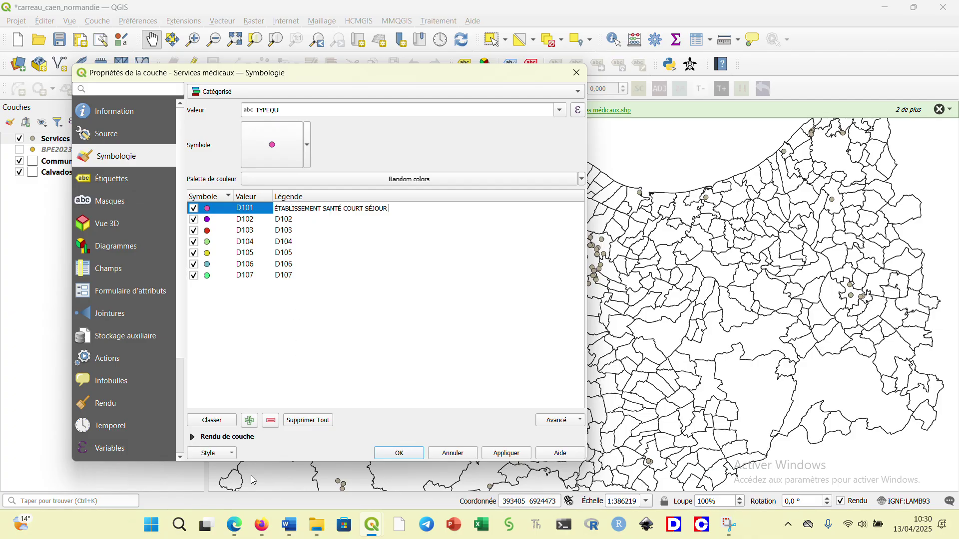
pyautogui.click(267, 524)
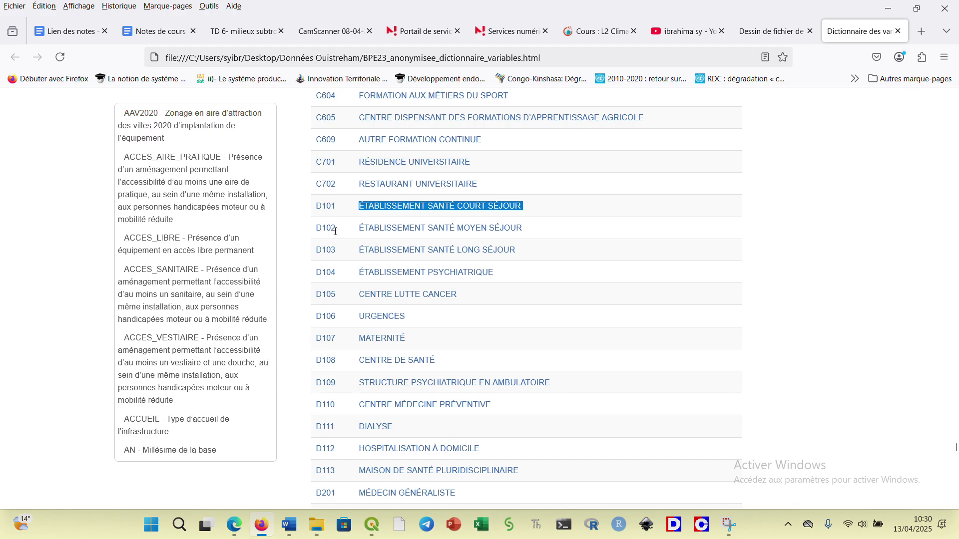
pyautogui.moveTo(358, 228); pyautogui.dragTo(433, 228)
pyautogui.click(432, 227)
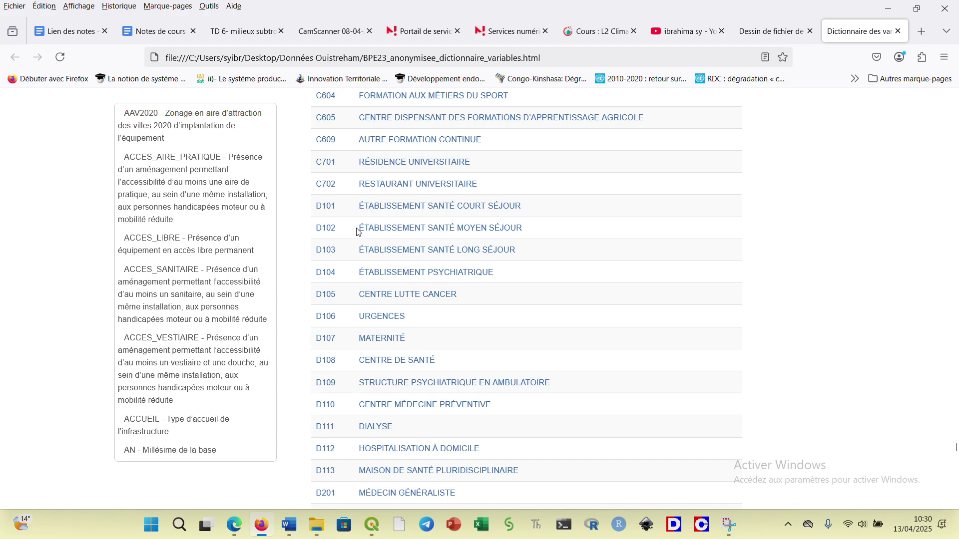
pyautogui.moveTo(424, 245); pyautogui.dragTo(538, 233)
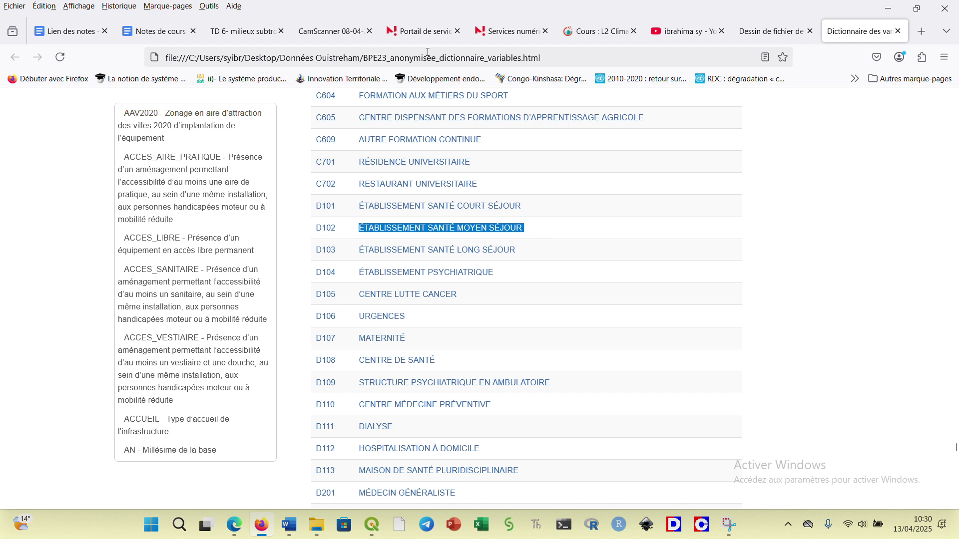
pyautogui.hotkey('alt', 'Tab')
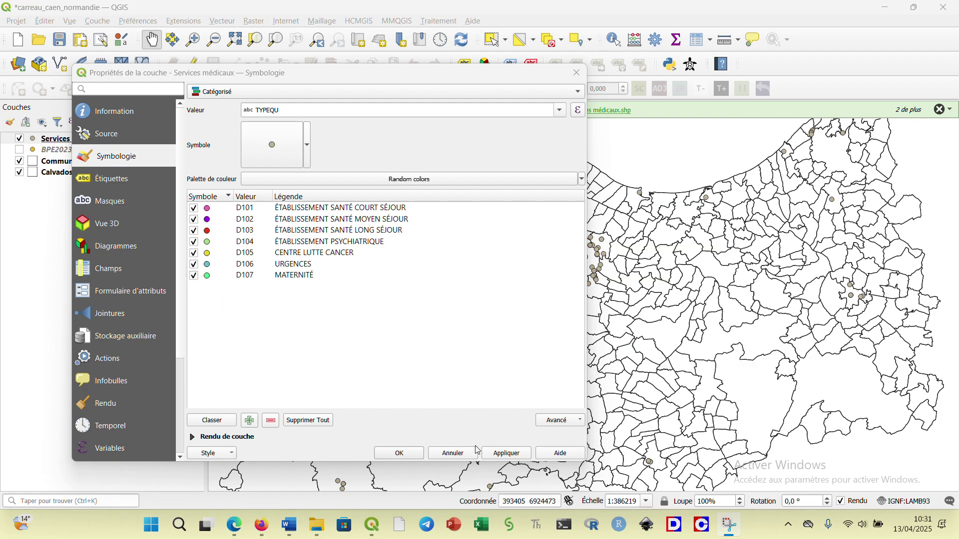
# Step: Apply the categorized symbology to the Services médicaux layer and close its properties
pyautogui.click(514, 454)
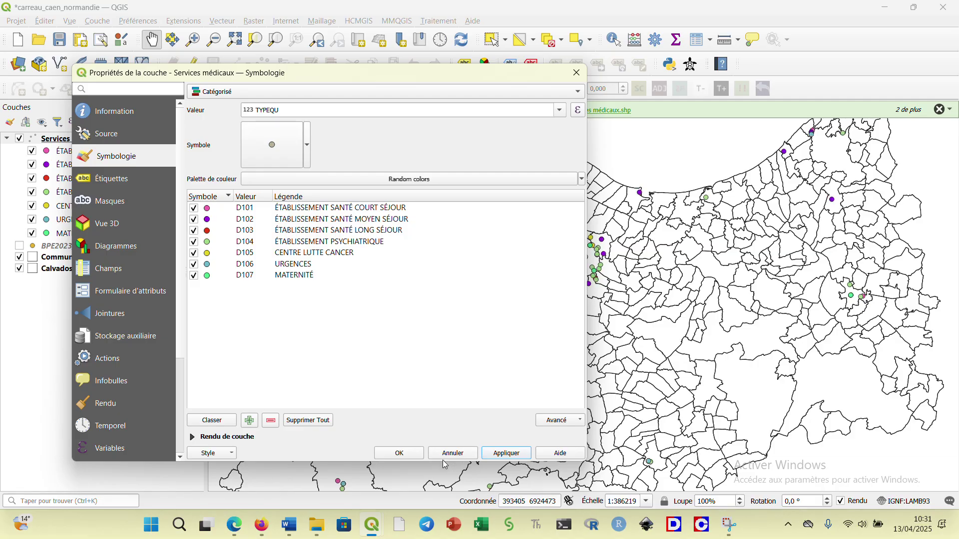
pyautogui.click(400, 454)
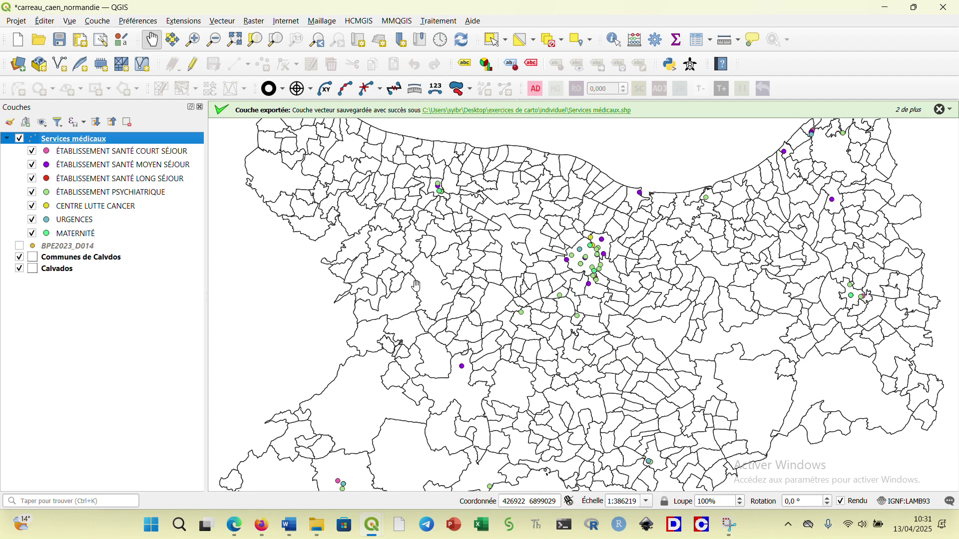
# Step: Create a print layout titled "services médicaux" and close its window to return to the map
pyautogui.moveTo(512, 271); pyautogui.dragTo(480, 250)
pyautogui.scroll(-1, 479, 250)
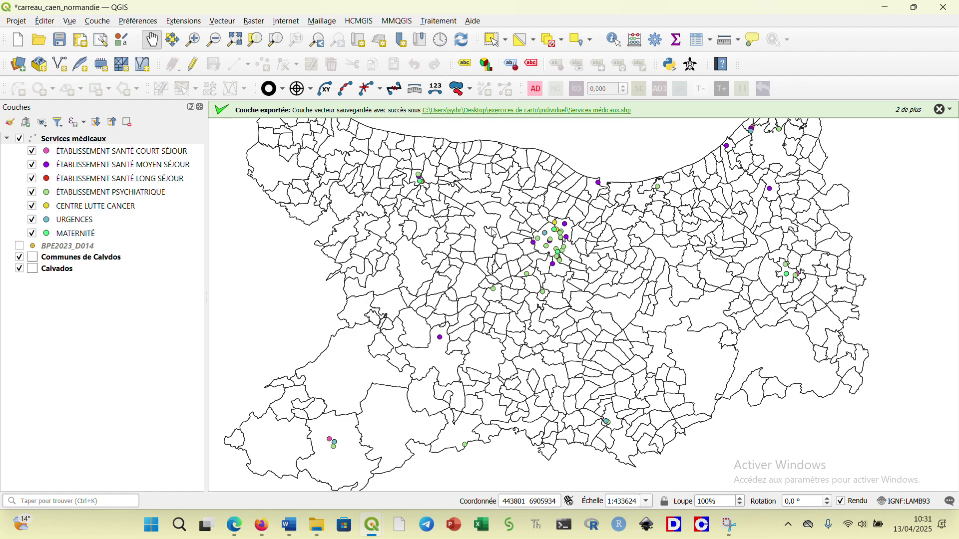
pyautogui.hotkey('ctrl', 'p')
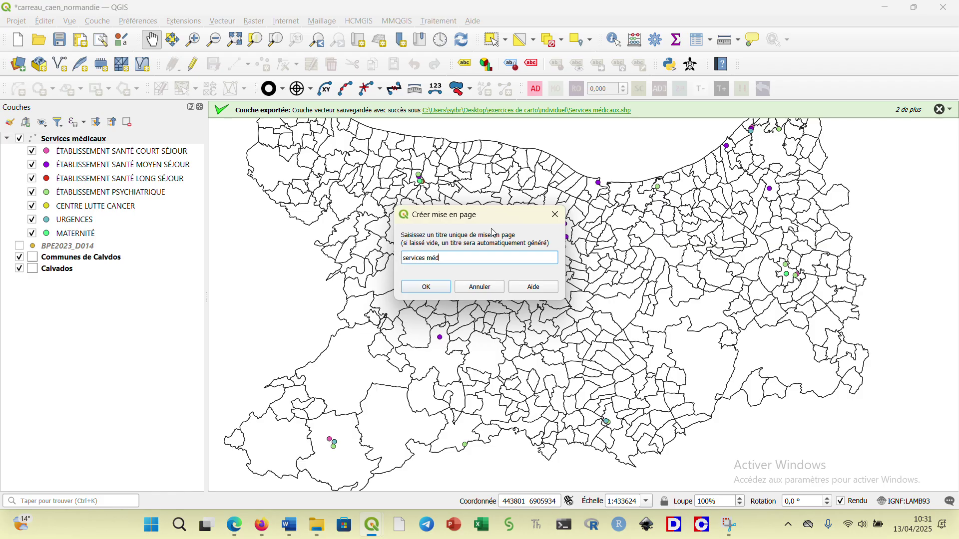
pyautogui.press('Return')
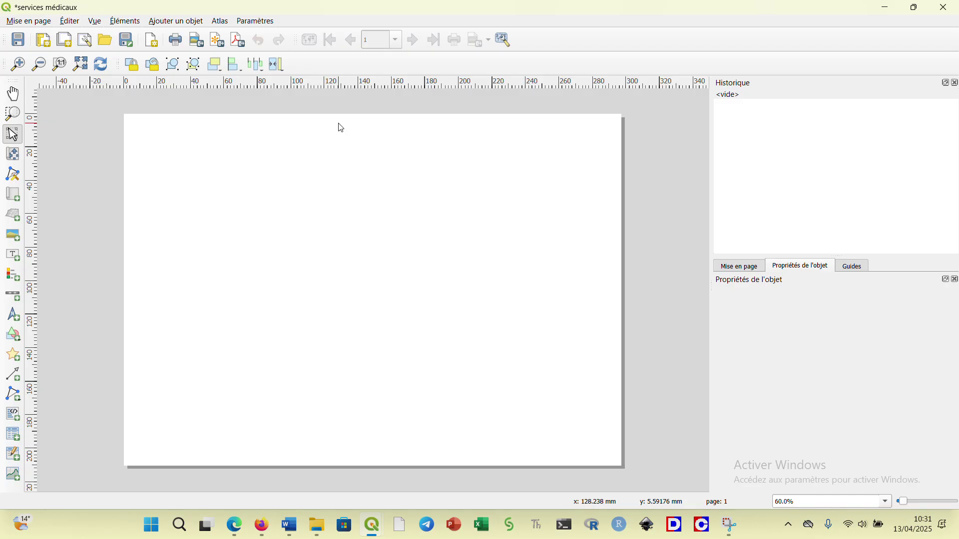
pyautogui.click(417, 26)
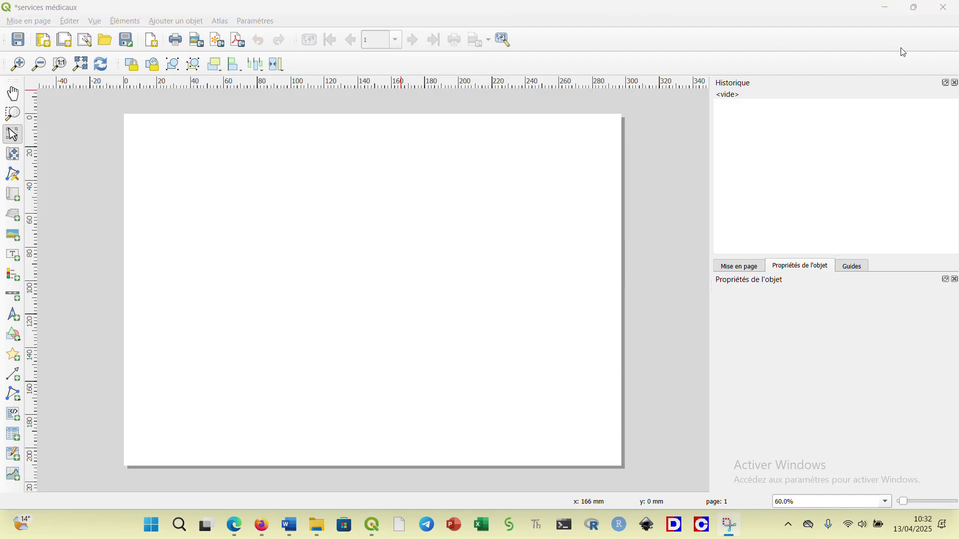
pyautogui.click(951, 14)
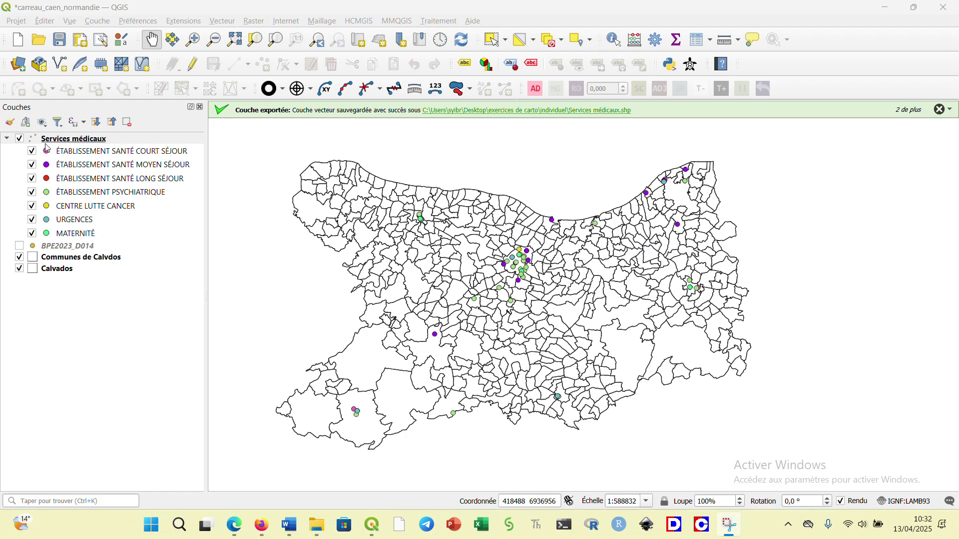
# Step: Hide the Services médicaux layer and show the BPE2023_D014 layer
pyautogui.click(19, 139)
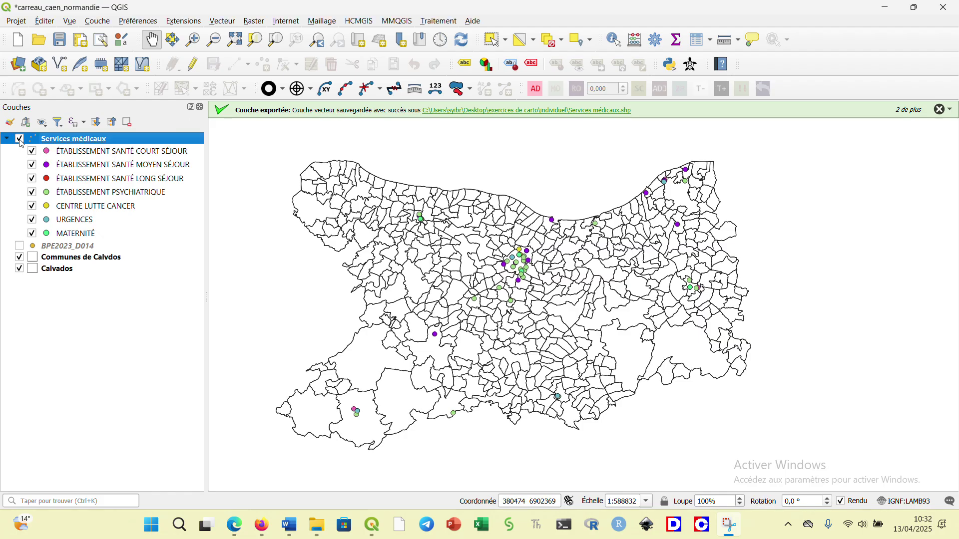
pyautogui.click(19, 247)
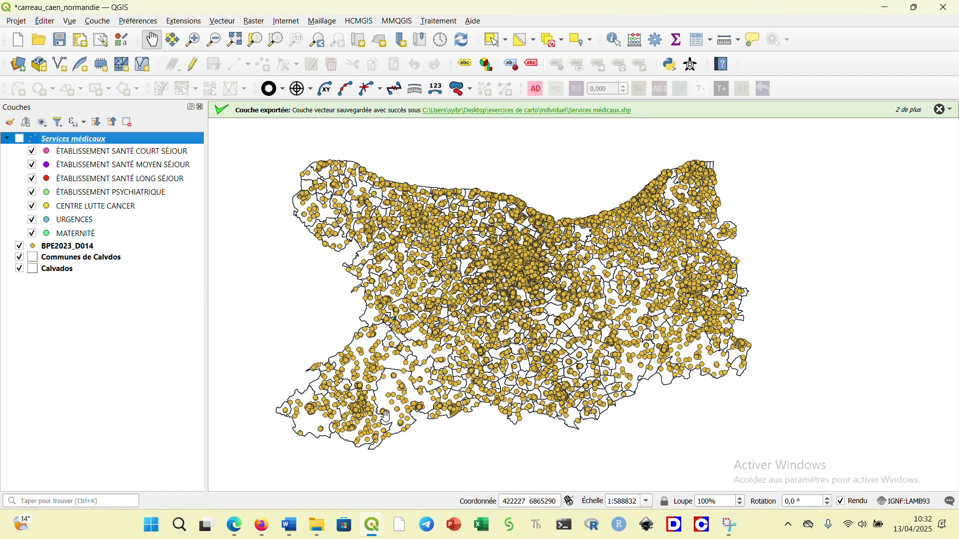
# Step: Switch to Firefox, look through the BPE dictionary's facility type codes, and highlight the higher-education entries C501 to C509
pyautogui.click(262, 525)
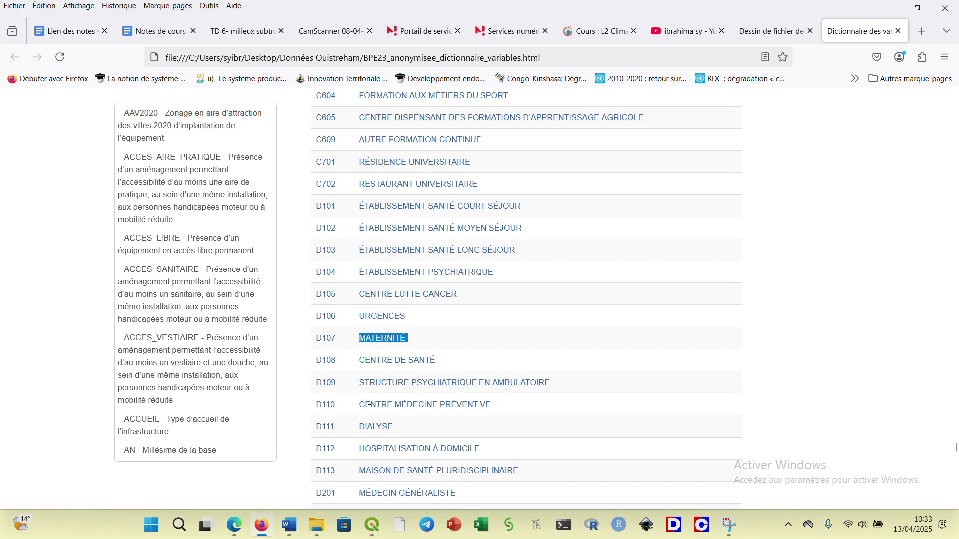
pyautogui.scroll(-2, 370, 402)
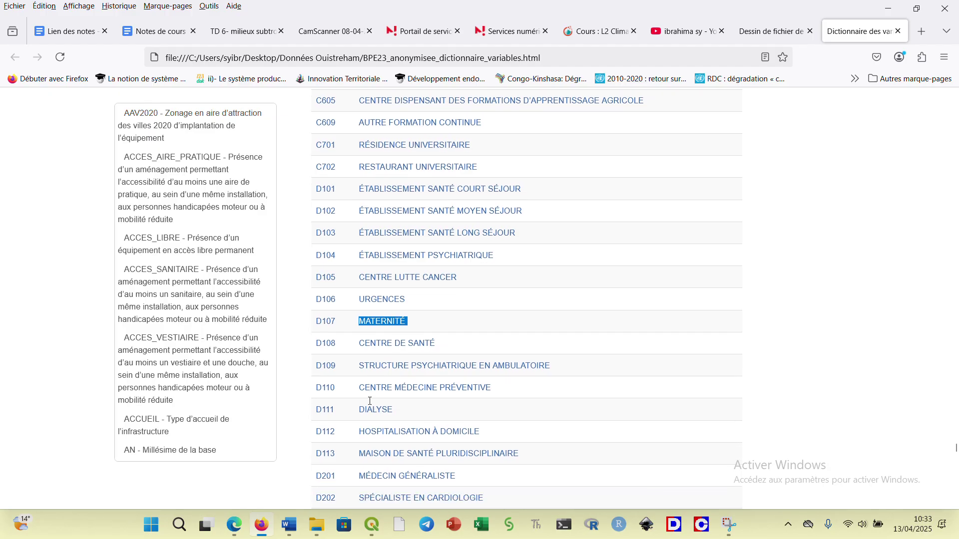
pyautogui.scroll(-20, 370, 402)
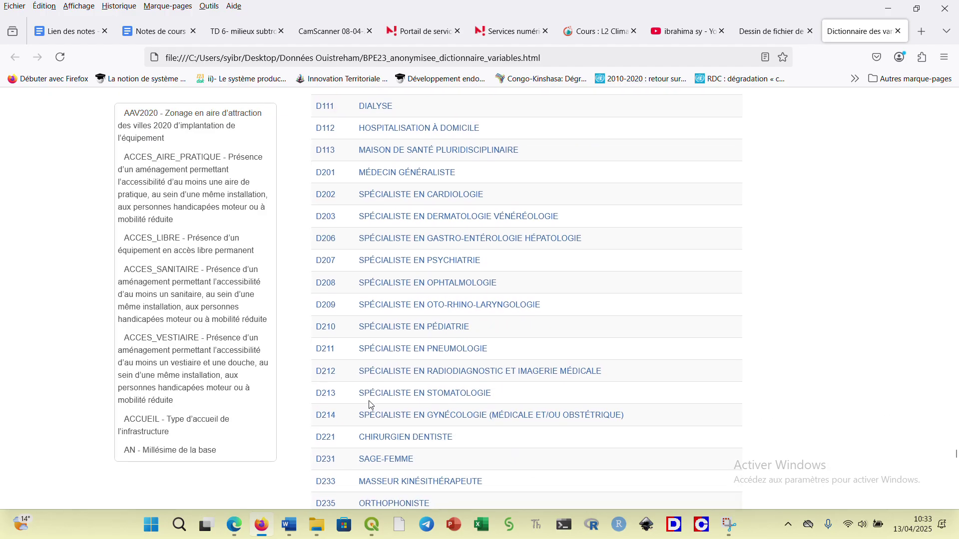
pyautogui.scroll(-20, 370, 402)
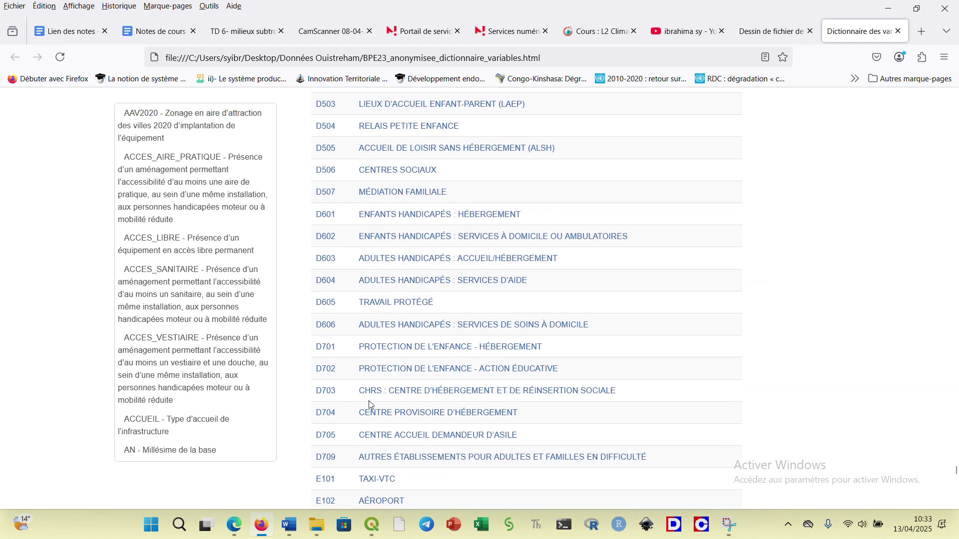
pyautogui.scroll(8, 370, 402)
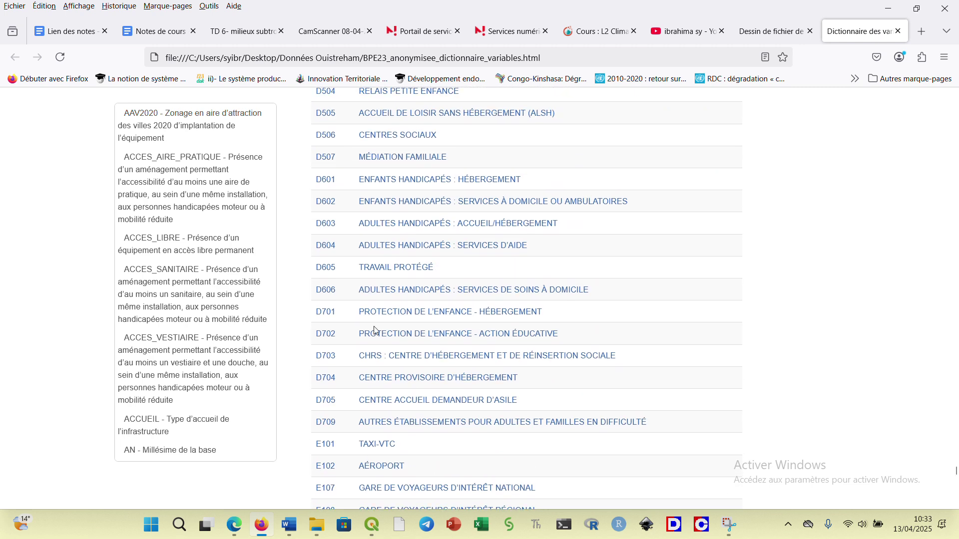
pyautogui.scroll(8, 375, 327)
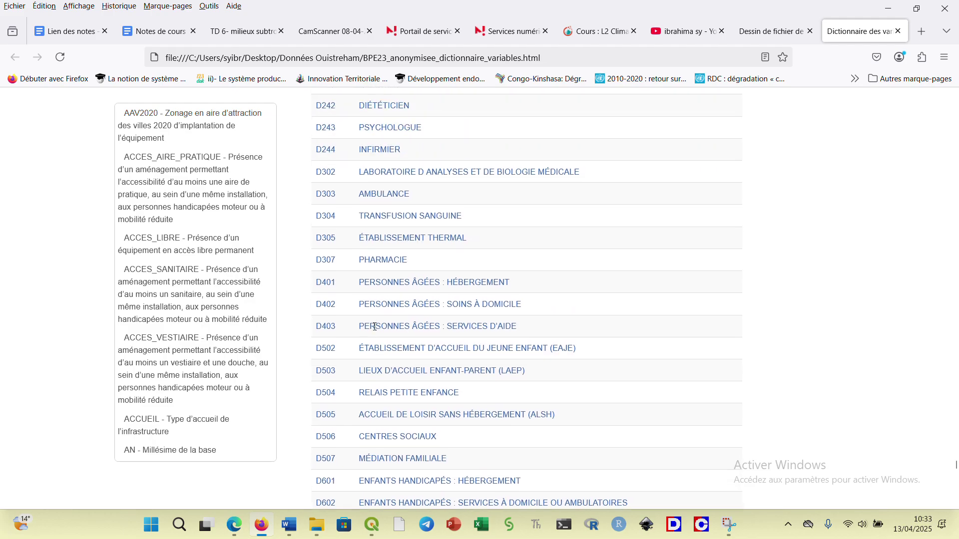
pyautogui.scroll(-3, 375, 327)
pyautogui.scroll(-3, 372, 295)
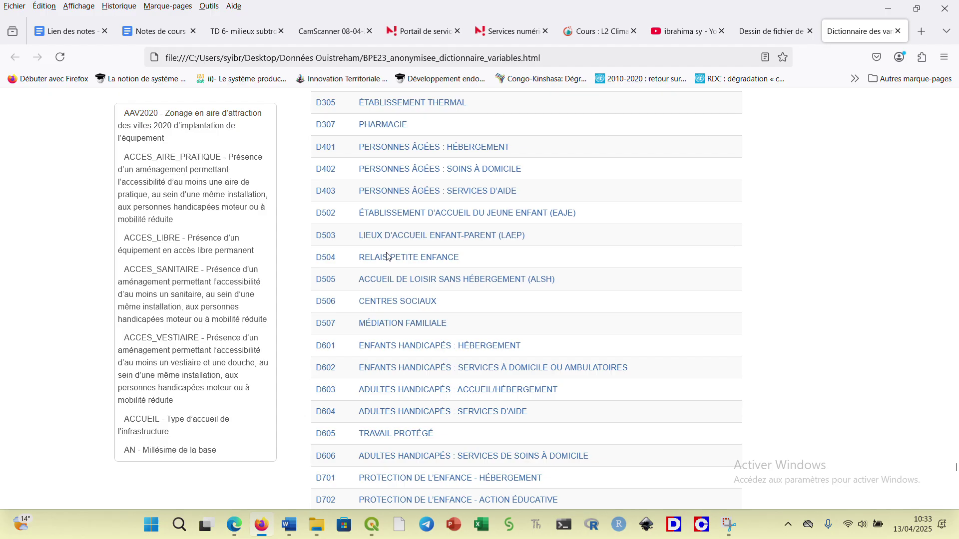
pyautogui.scroll(10, 411, 26)
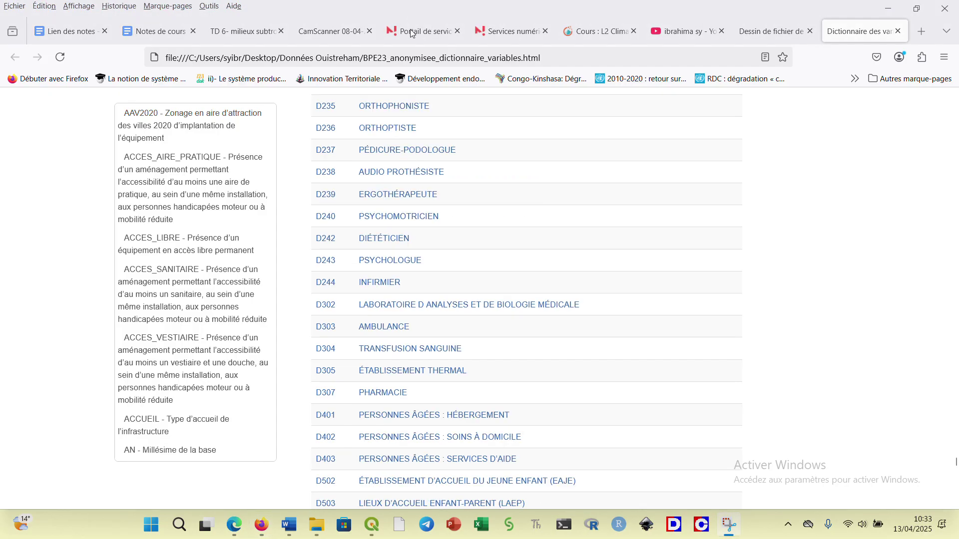
pyautogui.scroll(20, 405, 134)
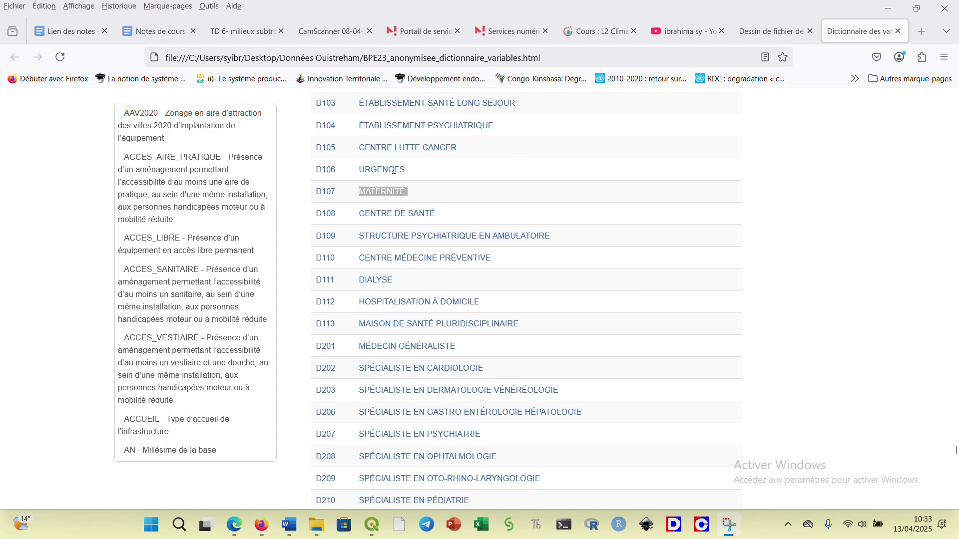
pyautogui.scroll(10, 395, 169)
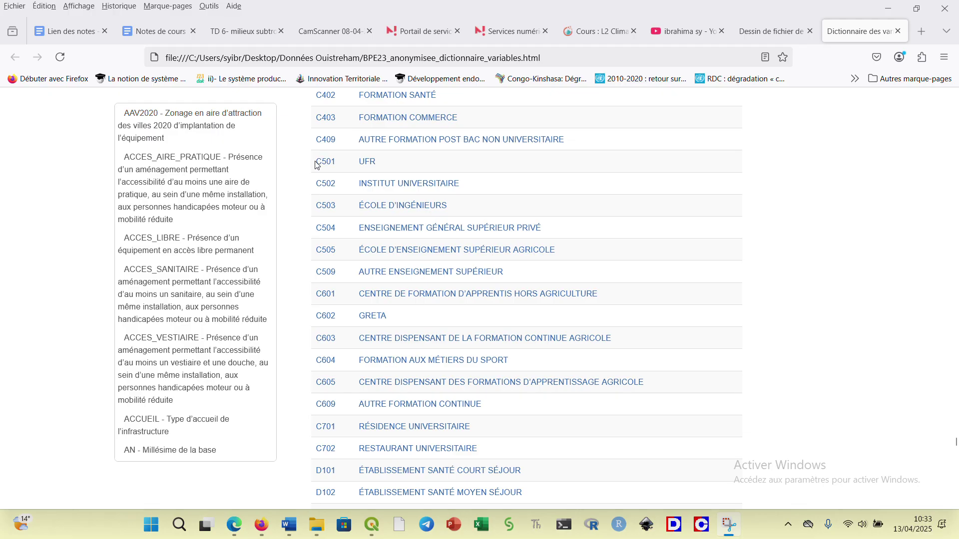
pyautogui.moveTo(315, 164); pyautogui.dragTo(514, 282)
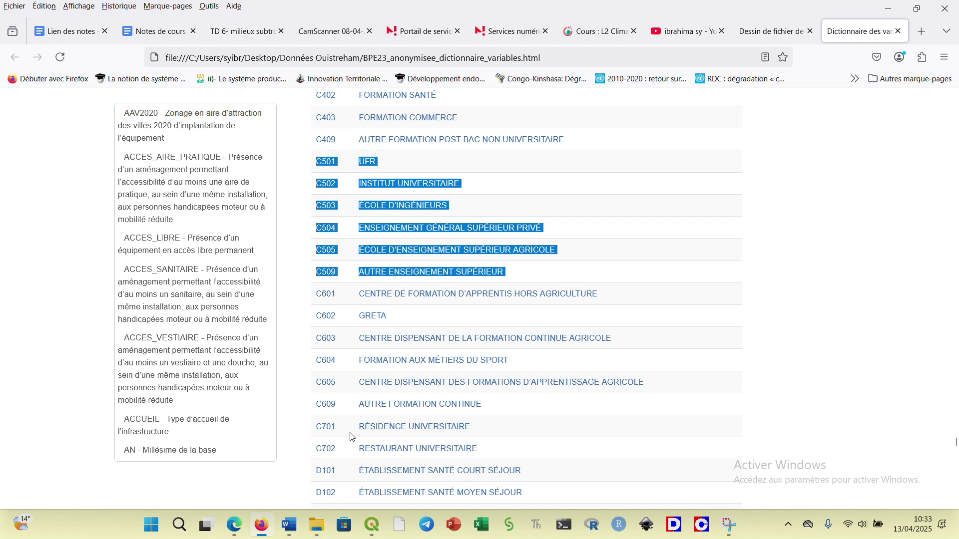
# Step: Return to the carreau_caen_normandie project in QGIS and open the attribute table of the BPE2023_D014 layer
pyautogui.moveTo(372, 524)
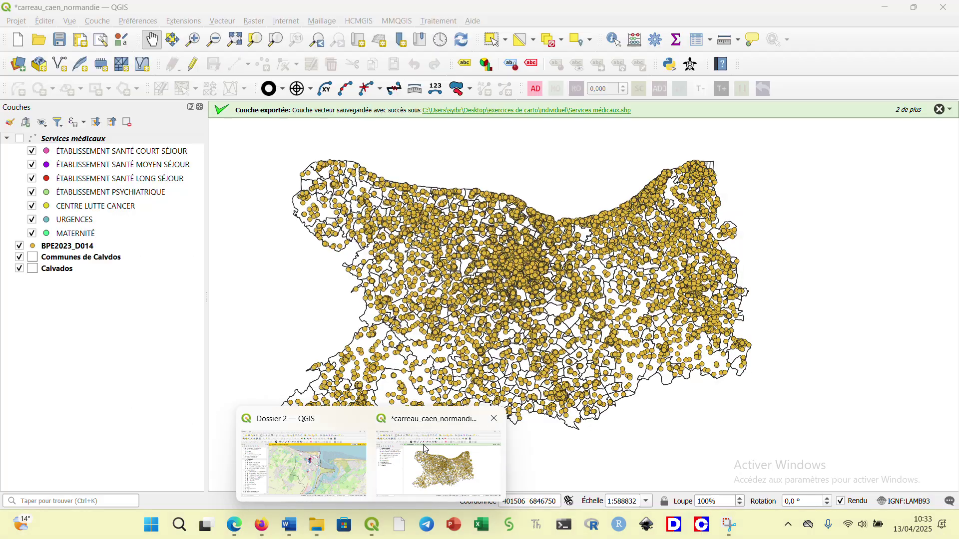
pyautogui.click(423, 444)
pyautogui.click(104, 245)
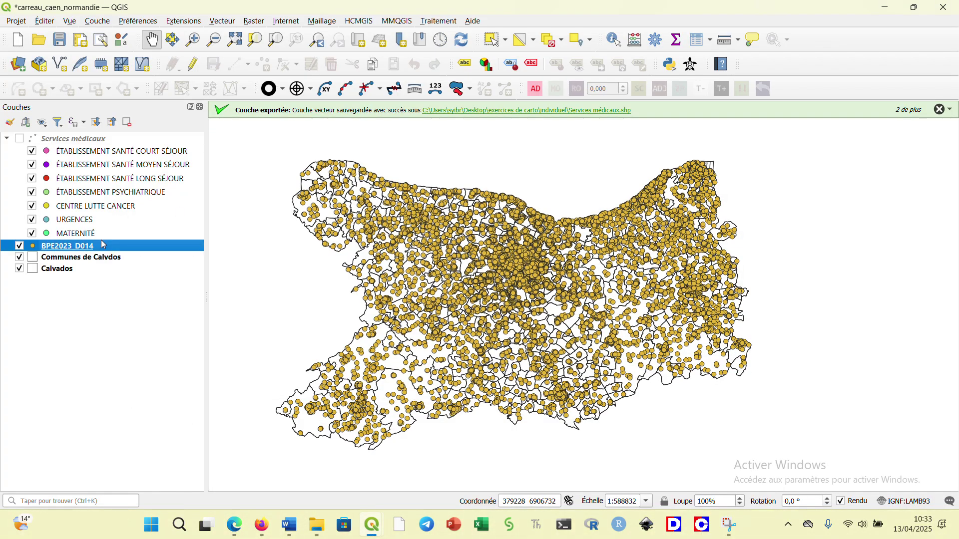
pyautogui.rightClick(104, 245)
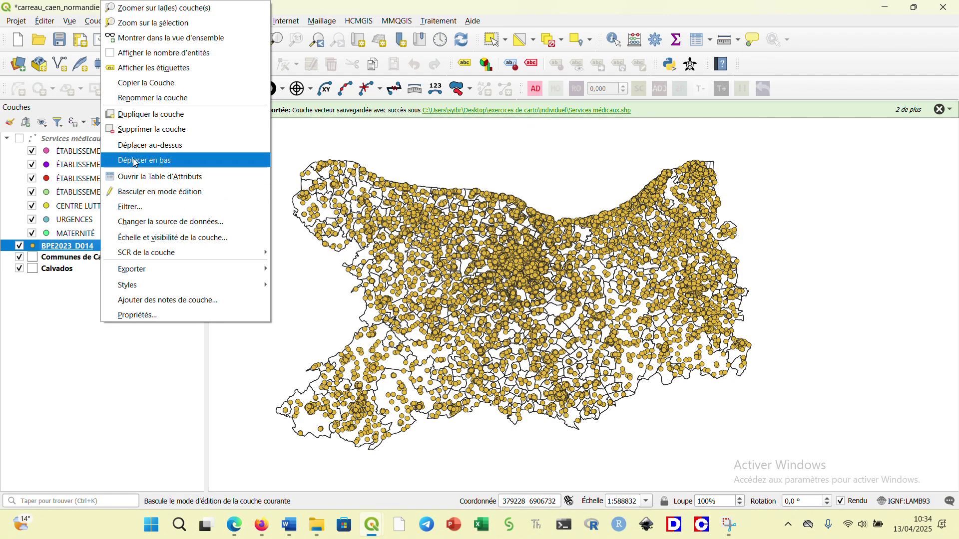
pyautogui.click(143, 177)
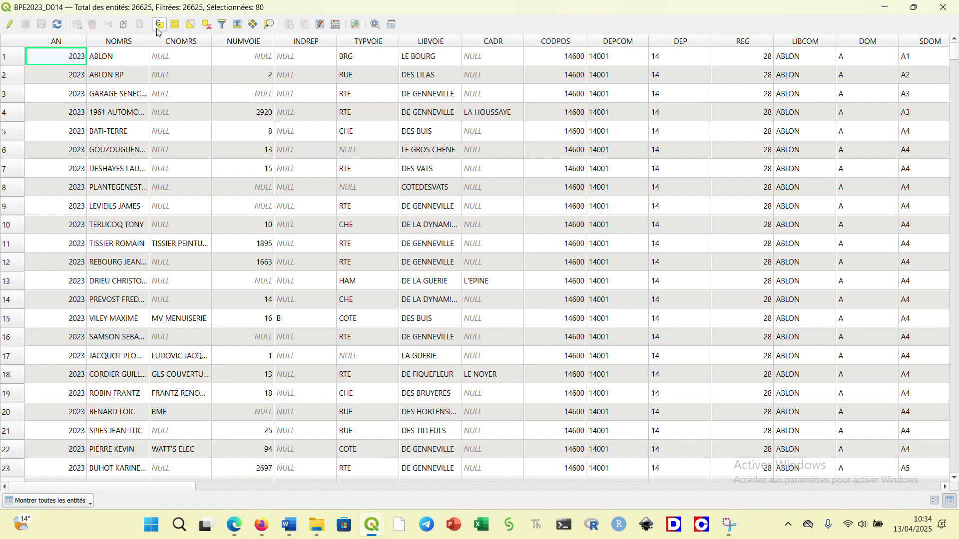
# Step: Start a selection by expression on BPE2023_D014 with the condition "TYPEQU" = 'C501', taking the code from the field's unique values
pyautogui.click(159, 26)
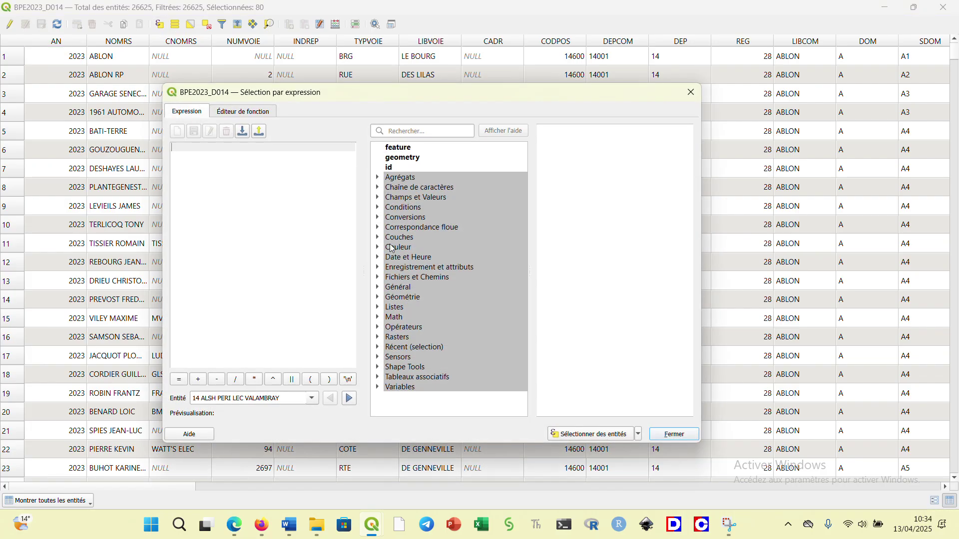
pyautogui.click(378, 198)
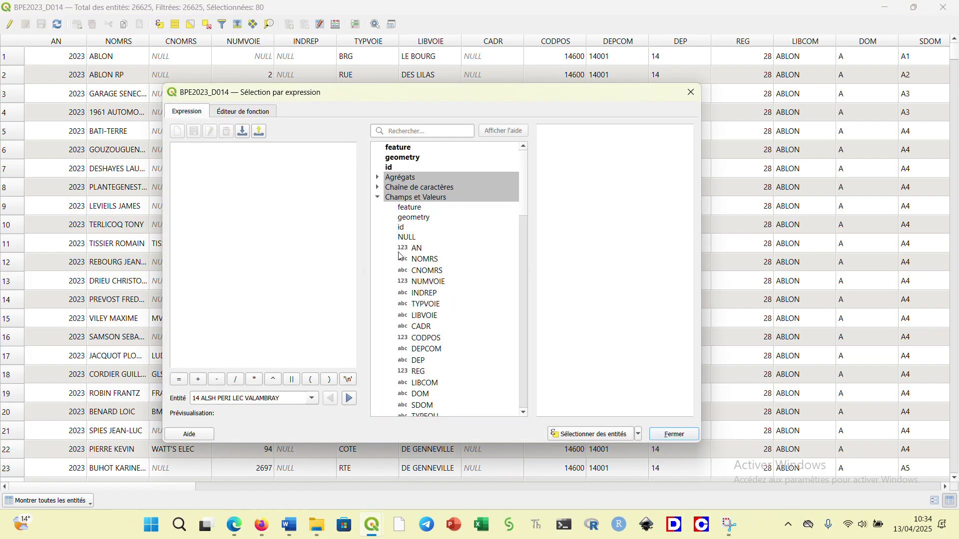
pyautogui.scroll(-2, 419, 314)
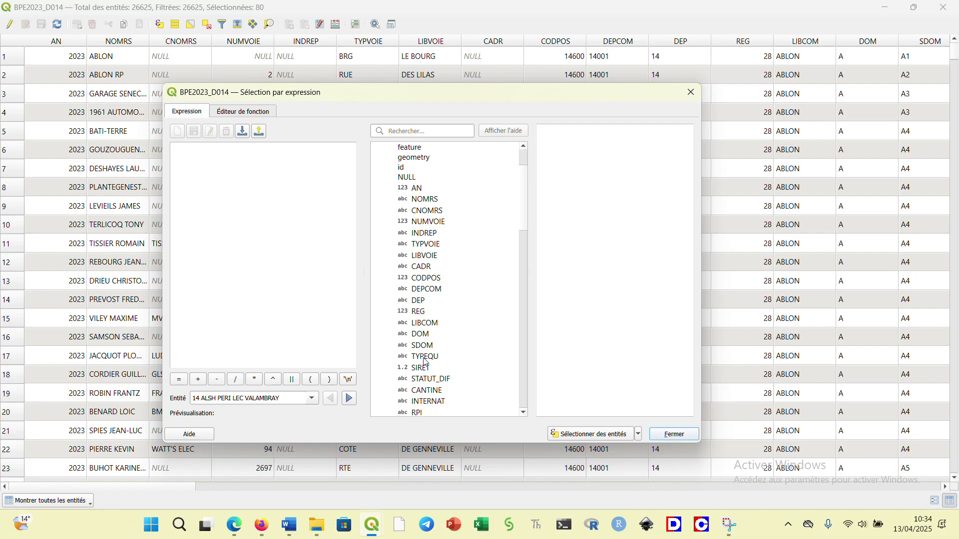
pyautogui.doubleClick(425, 358)
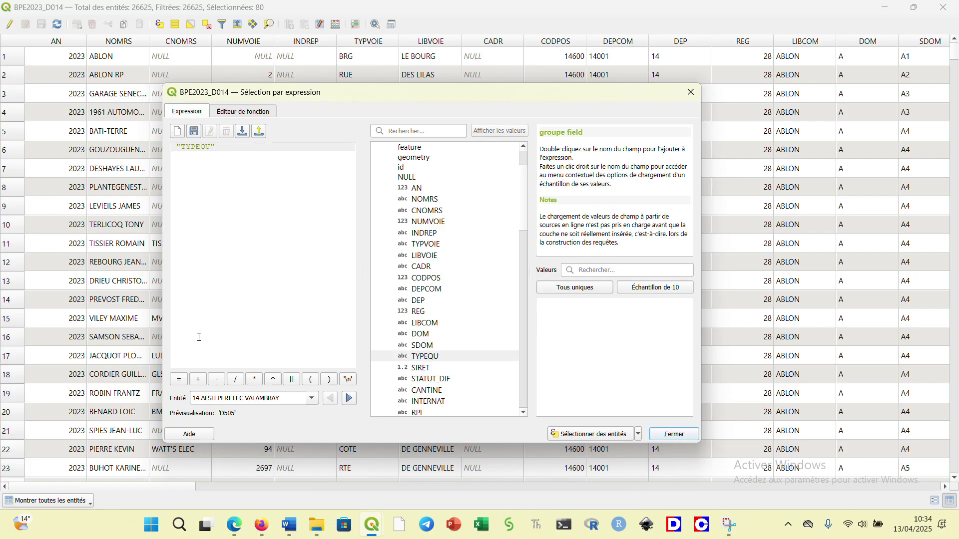
pyautogui.click(178, 380)
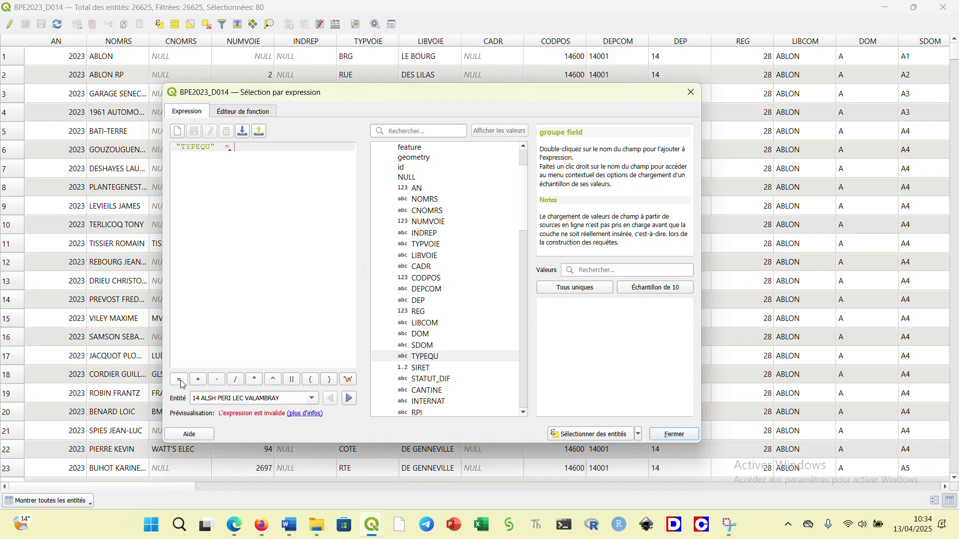
pyautogui.click(569, 288)
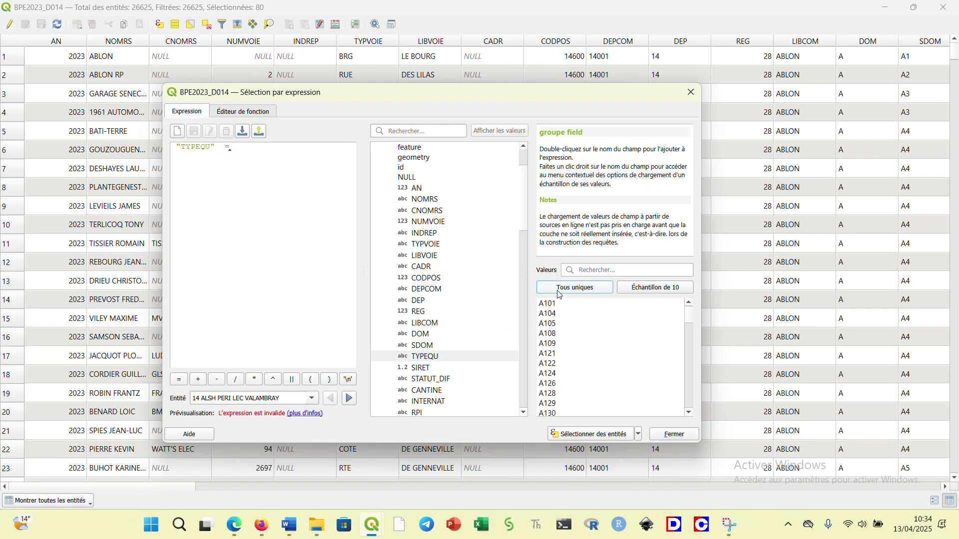
pyautogui.scroll(-5, 560, 345)
pyautogui.scroll(-10, 560, 352)
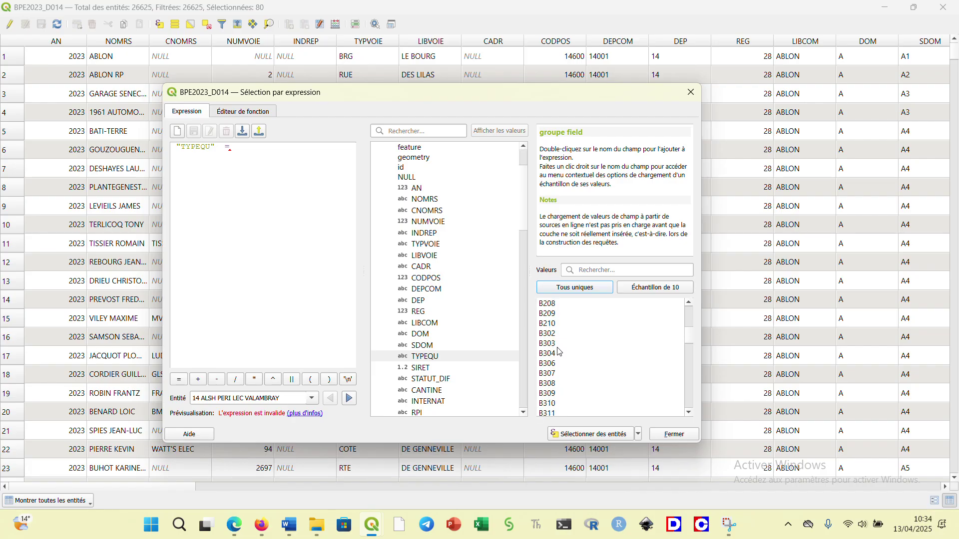
pyautogui.scroll(-2, 561, 368)
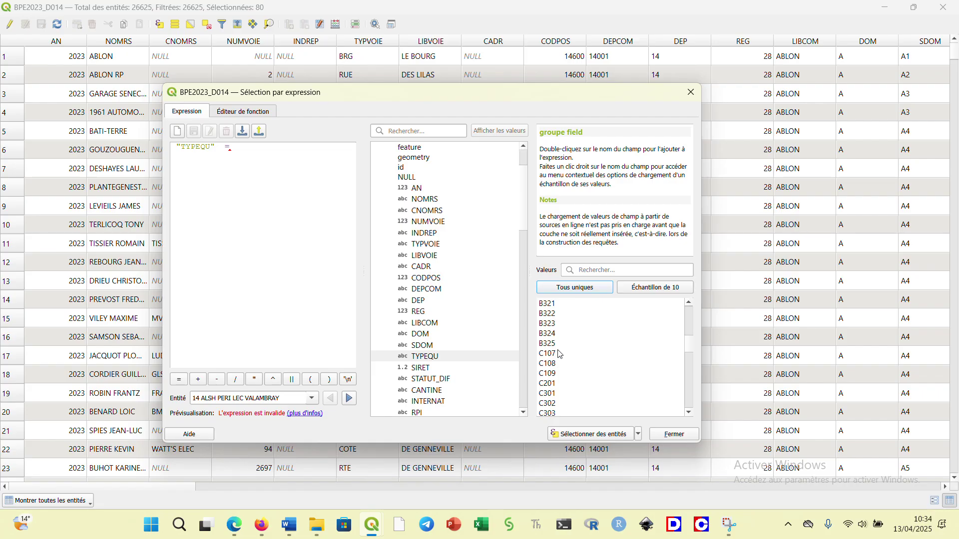
pyautogui.scroll(-3, 562, 367)
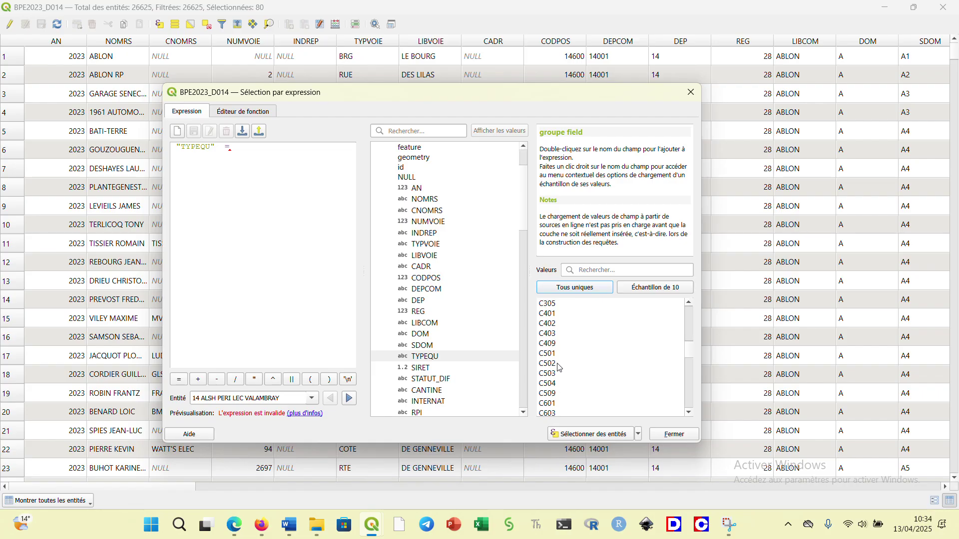
pyautogui.doubleClick(555, 355)
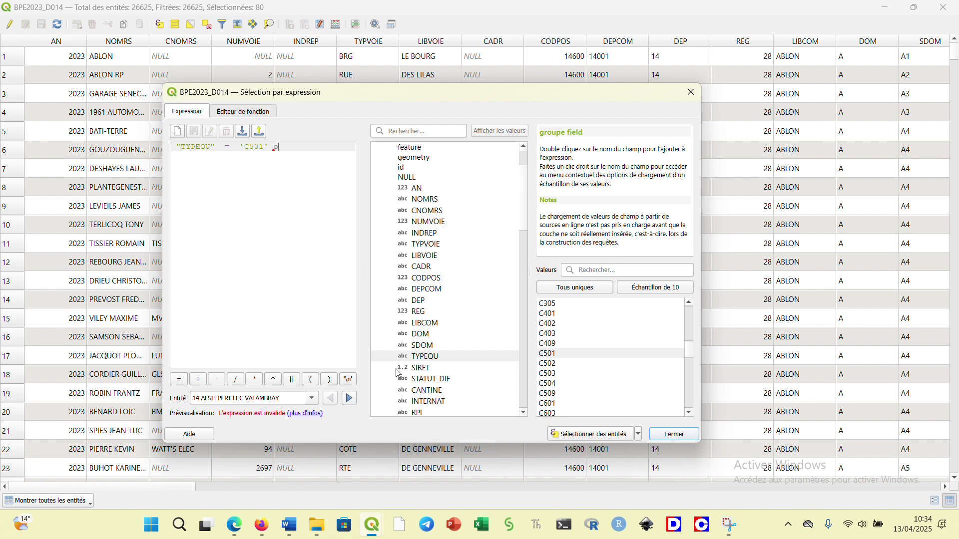
# Step: Extend the selection expression with or conditions for TYPEQU equal to 'C502' and 'C503'
pyautogui.write('or')
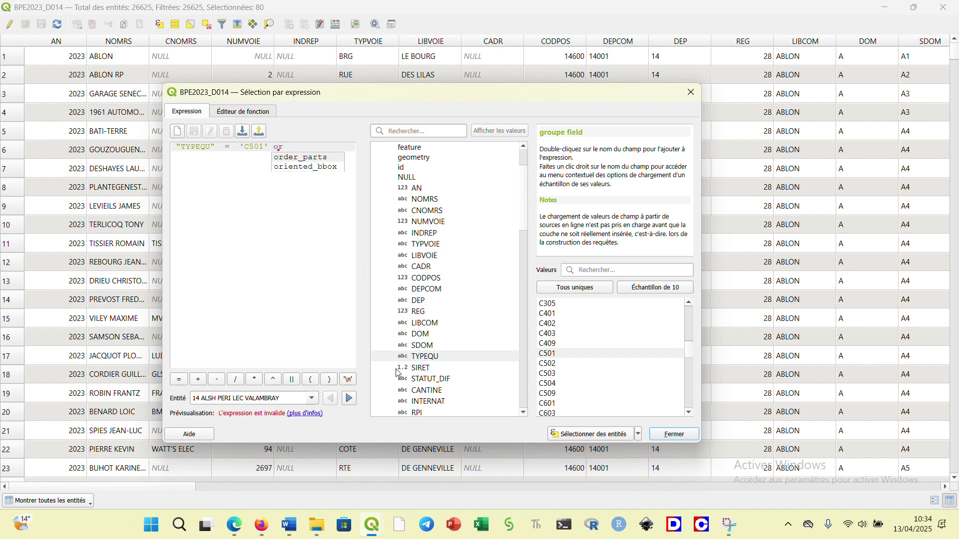
pyautogui.doubleClick(422, 358)
pyautogui.click(179, 381)
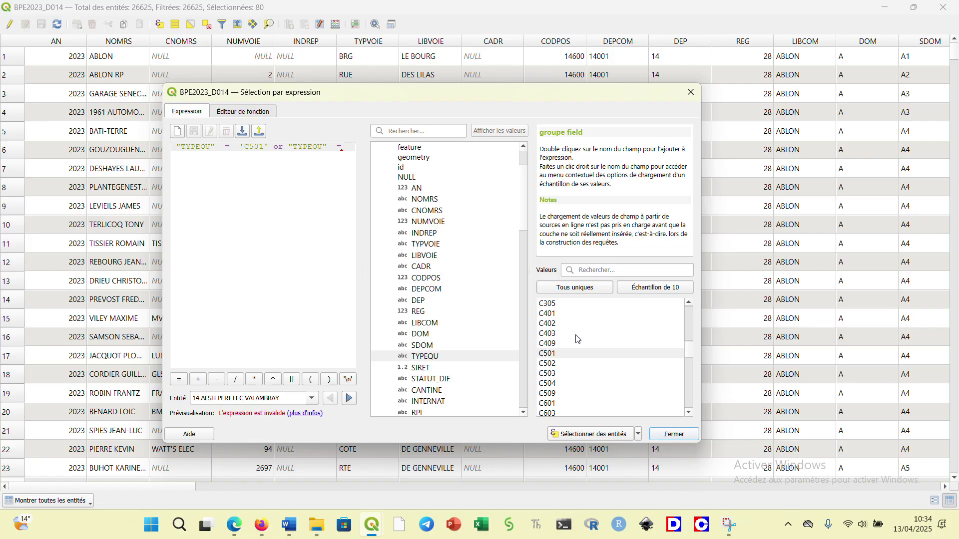
pyautogui.doubleClick(574, 368)
pyautogui.write('or')
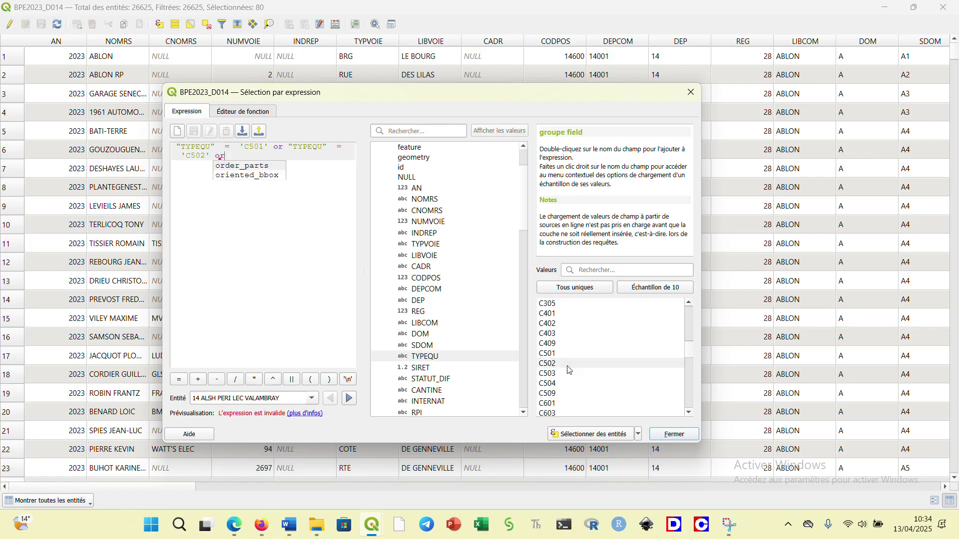
pyautogui.doubleClick(442, 359)
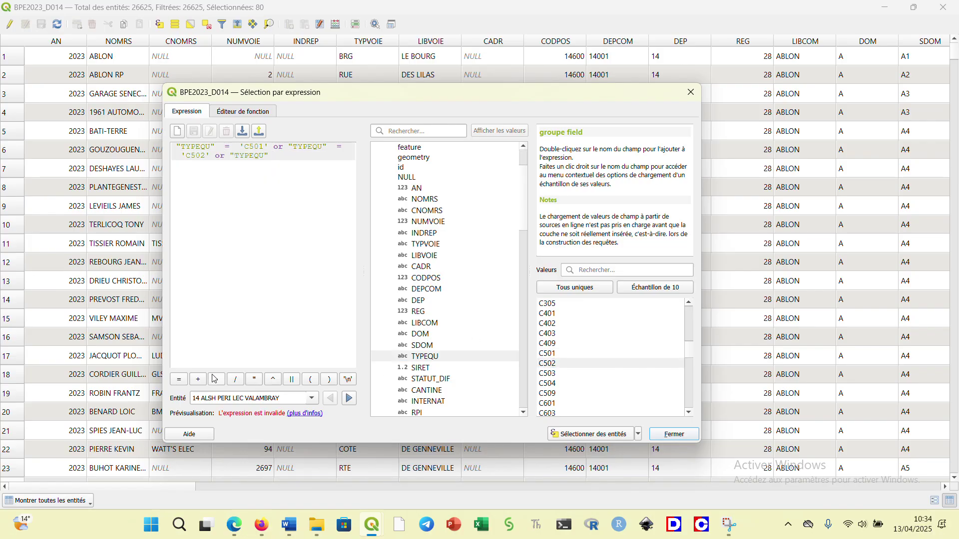
pyautogui.click(180, 381)
pyautogui.doubleClick(577, 375)
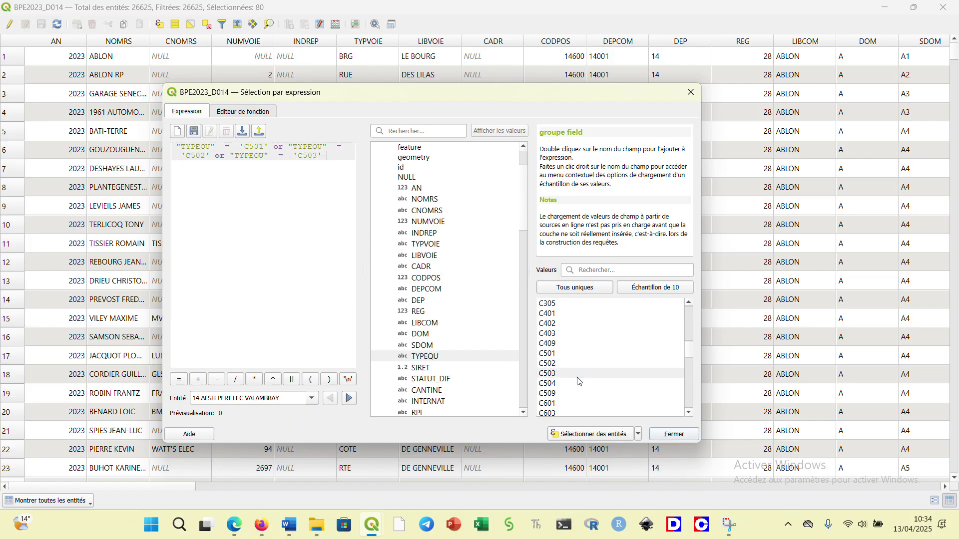
# Step: Add or conditions for TYPEQU equal to 'C504' and 'C509' to the selection expression
pyautogui.write('or')
pyautogui.doubleClick(418, 358)
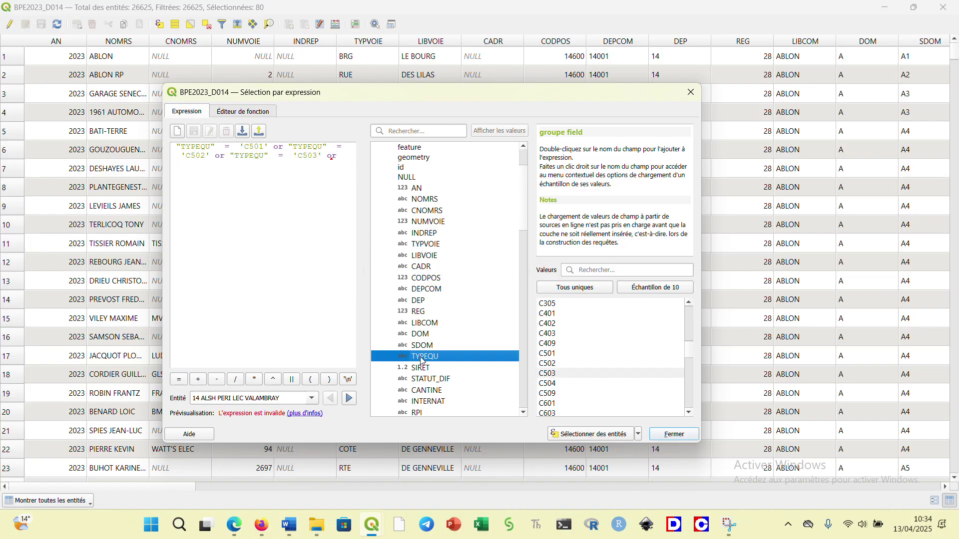
pyautogui.click(179, 381)
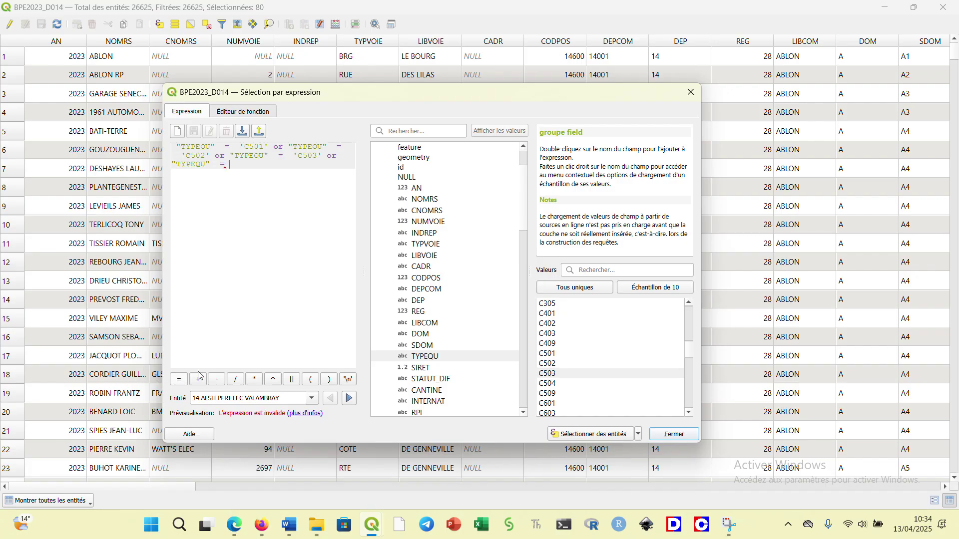
pyautogui.doubleClick(563, 386)
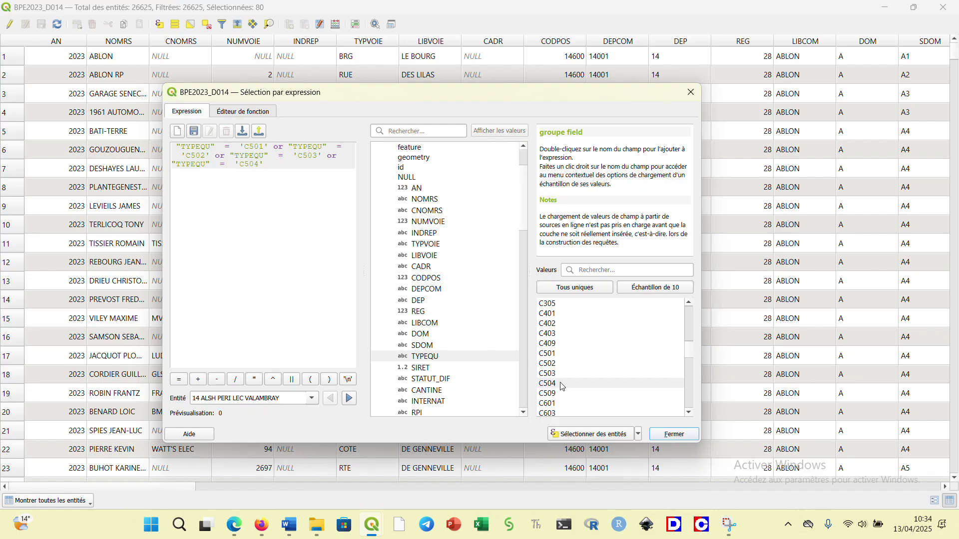
pyautogui.write('or')
pyautogui.doubleClick(425, 358)
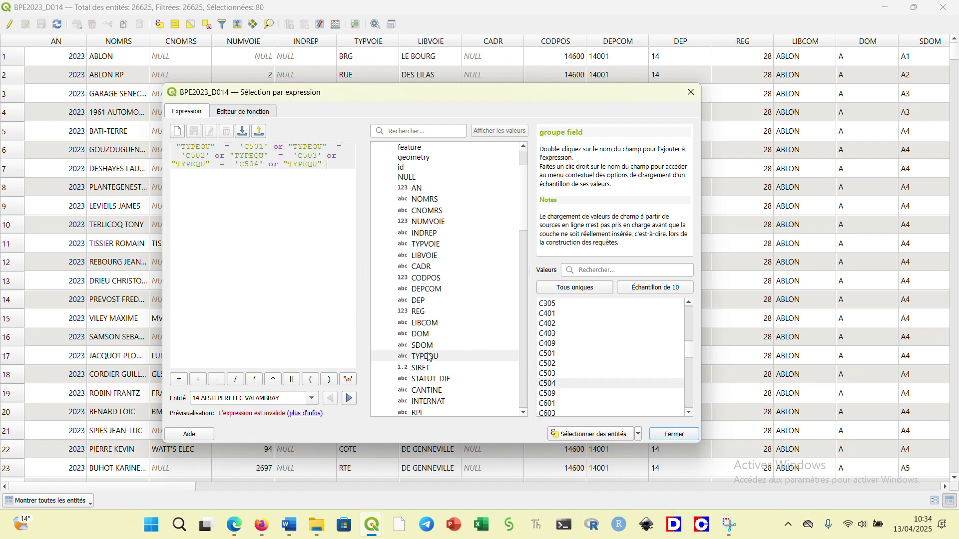
pyautogui.click(179, 379)
pyautogui.doubleClick(555, 393)
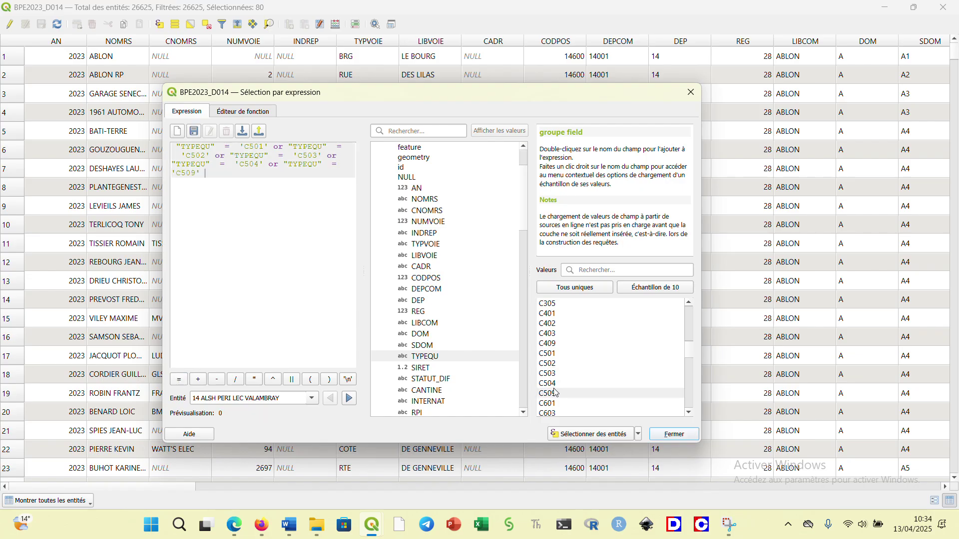
# Step: Select the features matching the expression, and close the expression dialog and the attribute table
pyautogui.click(594, 435)
pyautogui.click(675, 434)
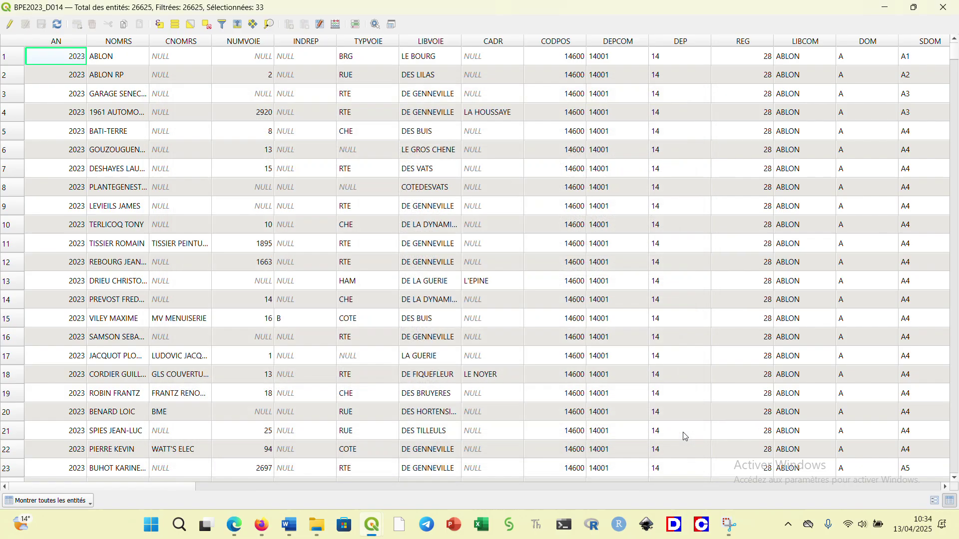
pyautogui.click(943, 7)
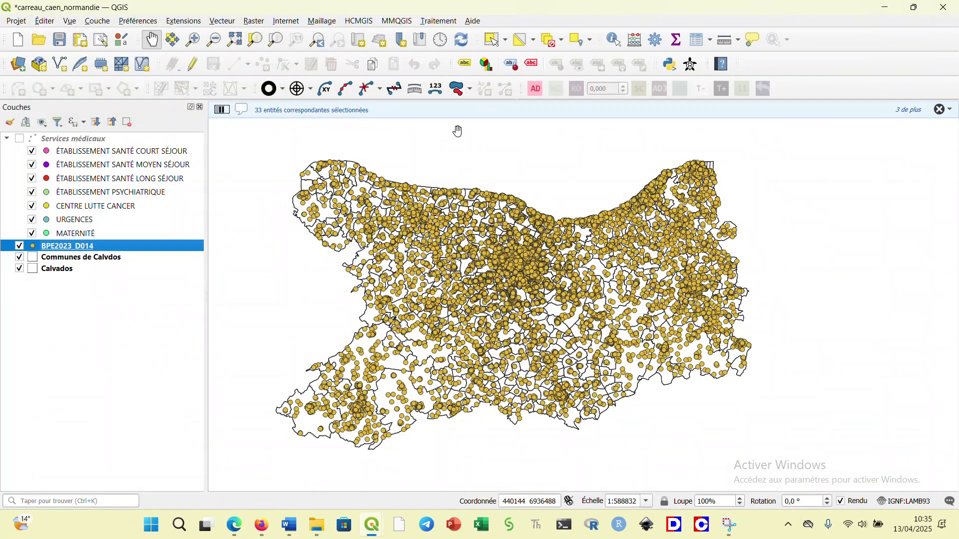
# Step: Export the selected BPE2023_D014 features as an ESRI Shapefile named "Services d'enseignement" in the individuel folder, and hide the BPE2023_D014 layer
pyautogui.rightClick(72, 248)
pyautogui.click(62, 248)
pyautogui.rightClick(59, 249)
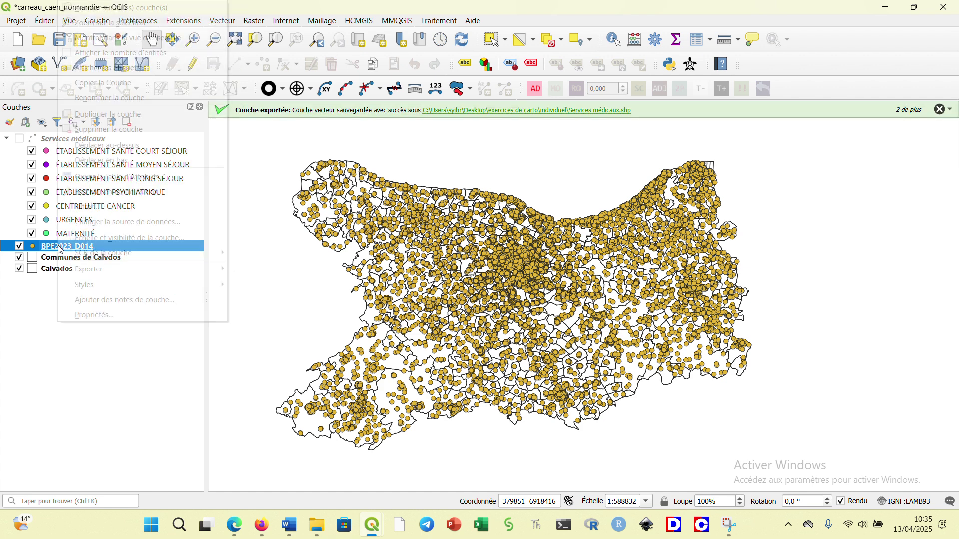
pyautogui.moveTo(88, 270)
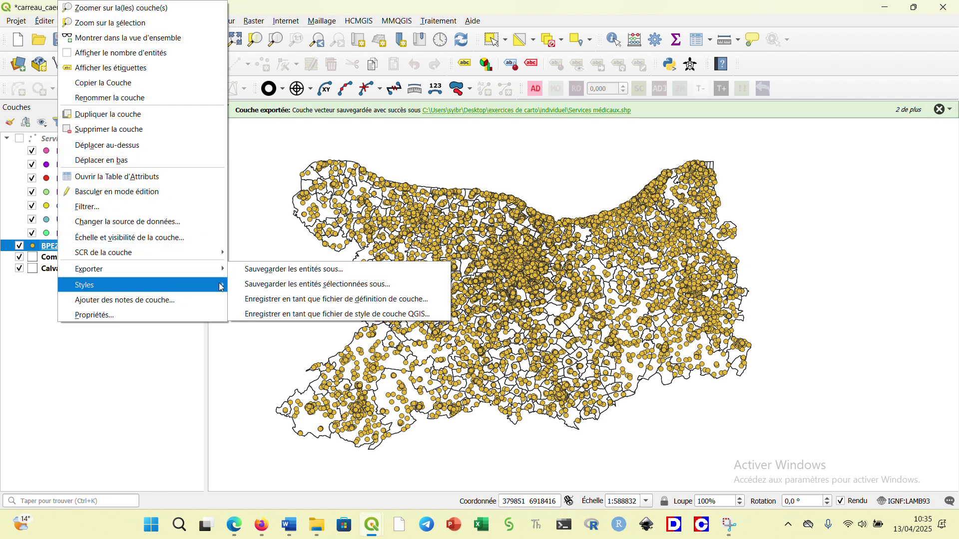
pyautogui.click(246, 286)
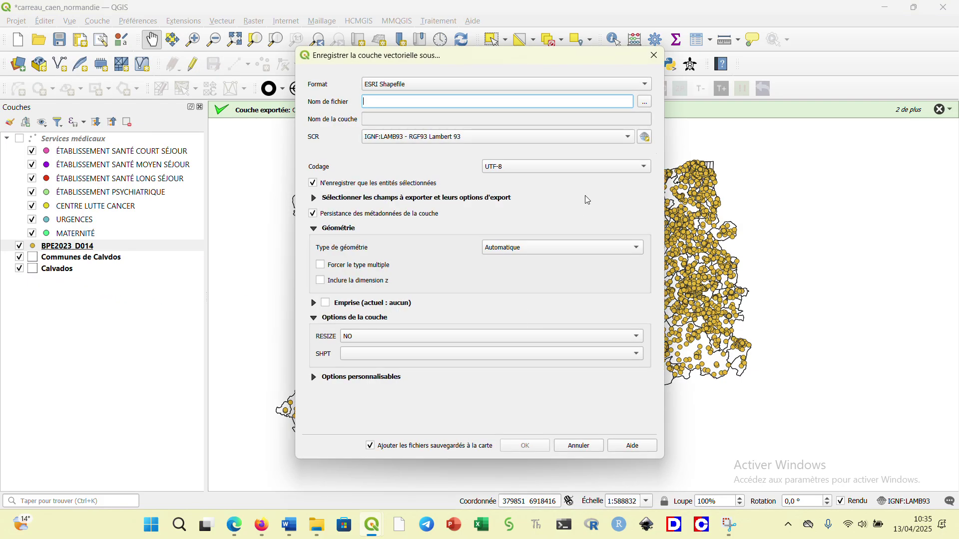
pyautogui.click(648, 104)
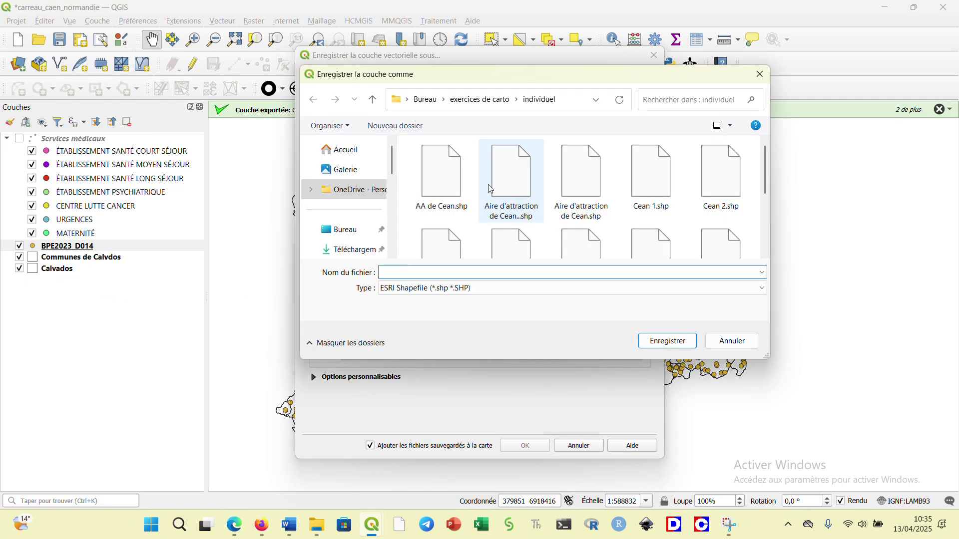
pyautogui.write('Ser')
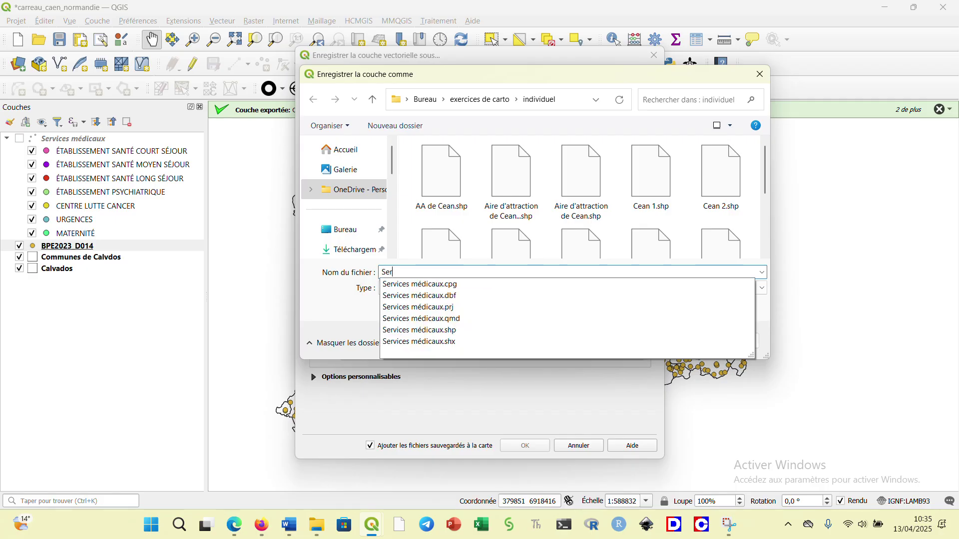
pyautogui.write("vices d'enseign")
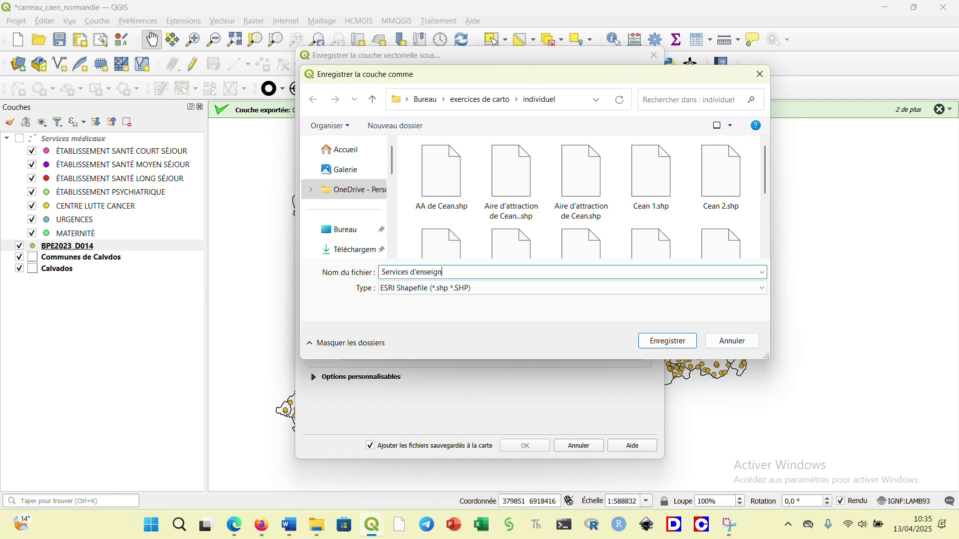
pyautogui.press('Return')
pyautogui.press('Return')
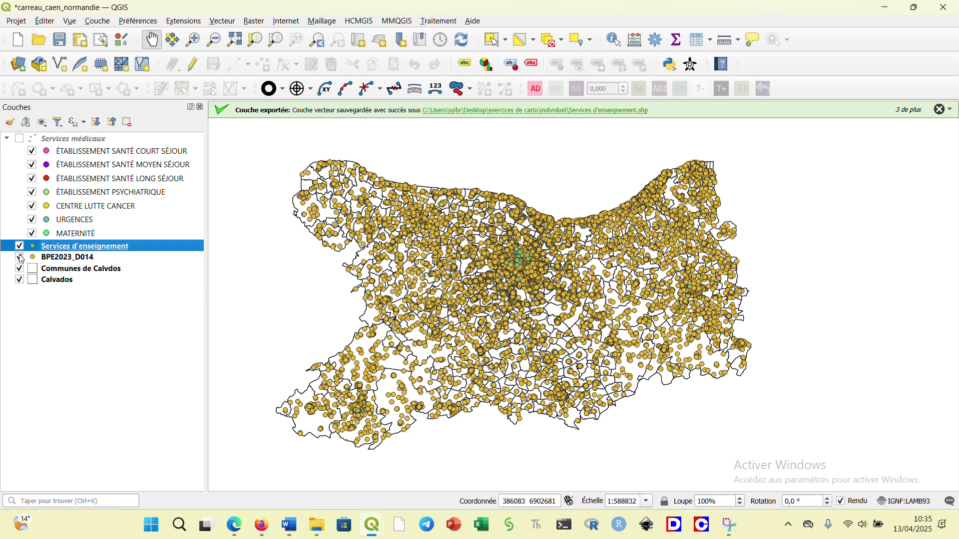
pyautogui.click(19, 258)
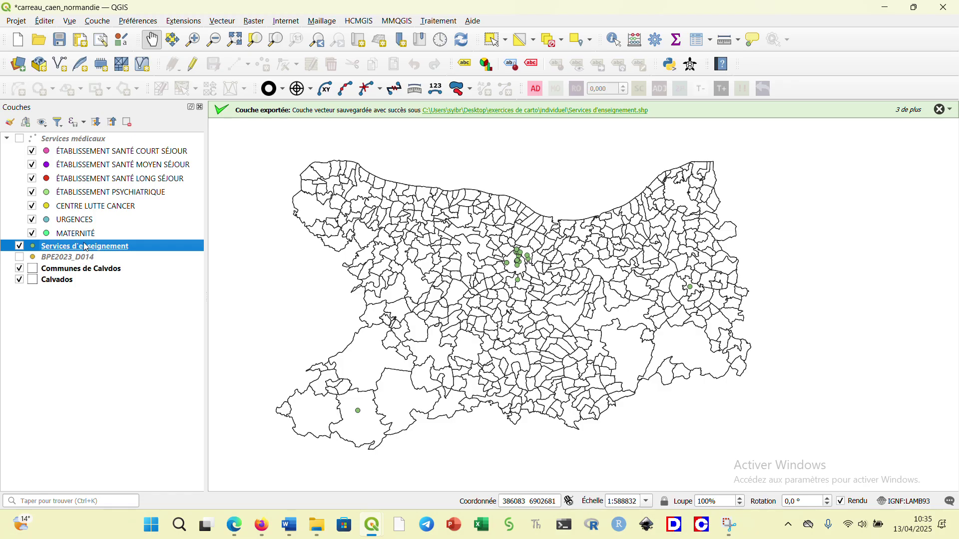
# Step: Set the Services d'enseignement layer's symbology to Catégorisé, using the TYPEQU field as the value
pyautogui.doubleClick(75, 250)
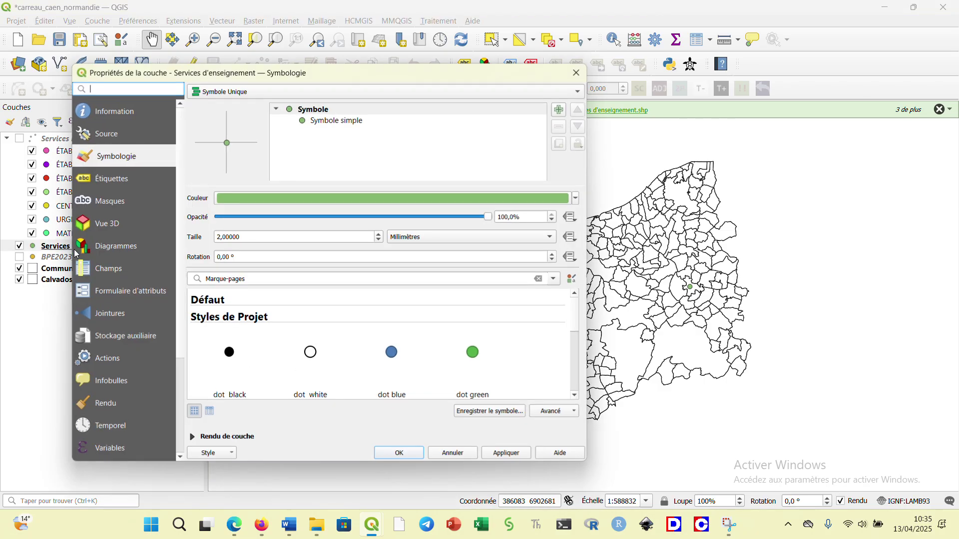
pyautogui.click(303, 91)
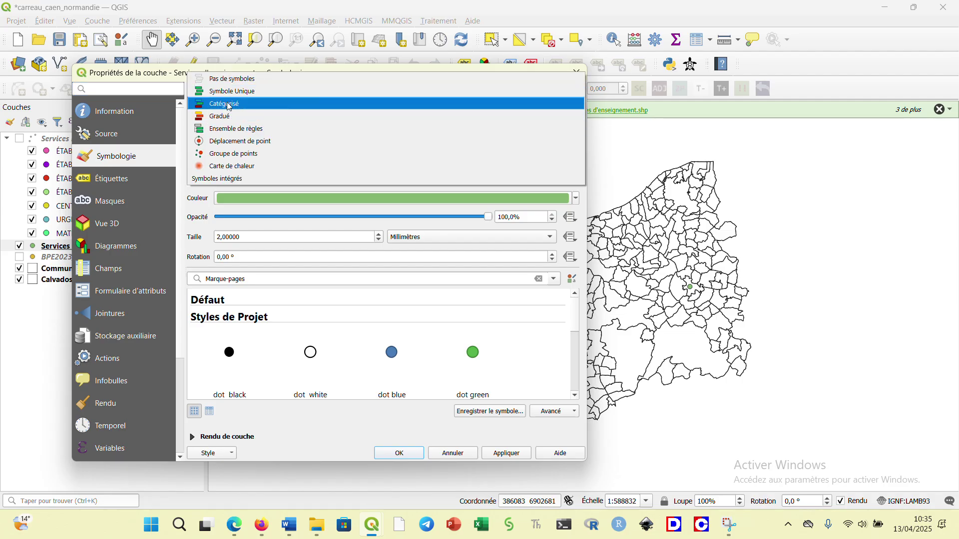
pyautogui.click(219, 103)
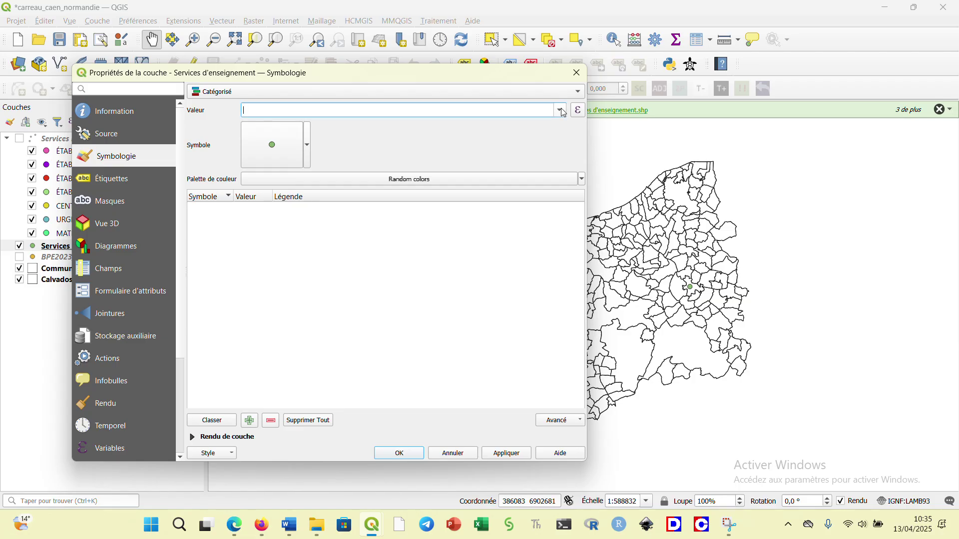
pyautogui.click(560, 110)
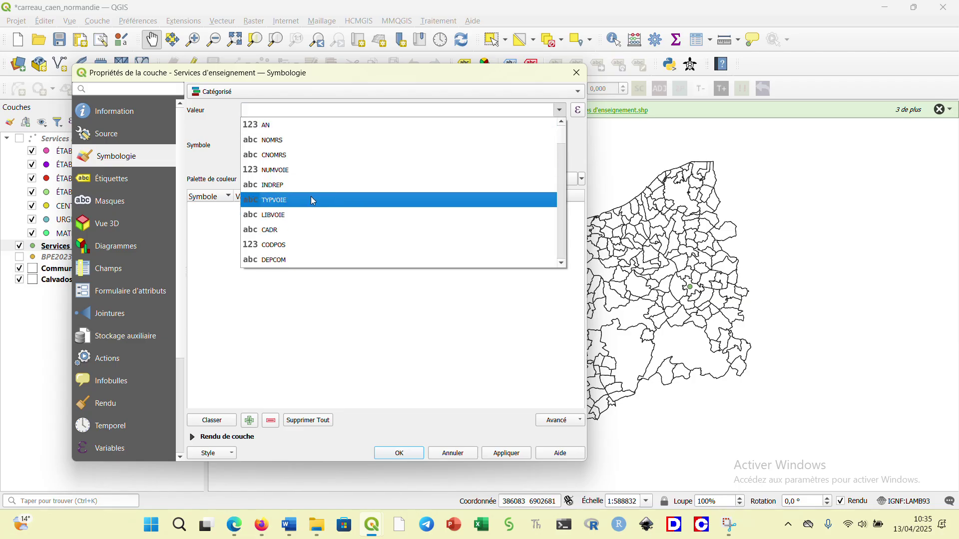
pyautogui.scroll(-3, 310, 196)
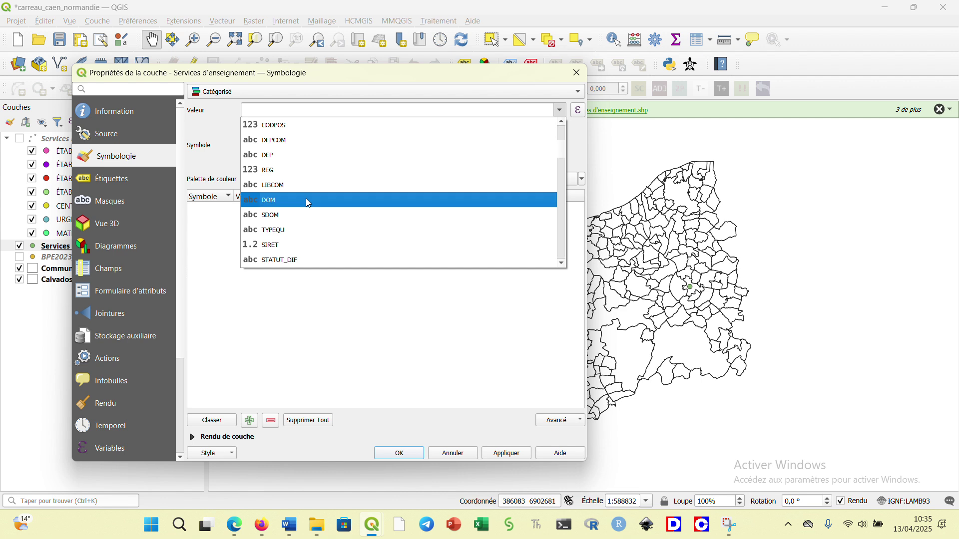
pyautogui.scroll(1, 282, 186)
pyautogui.scroll(1, 289, 172)
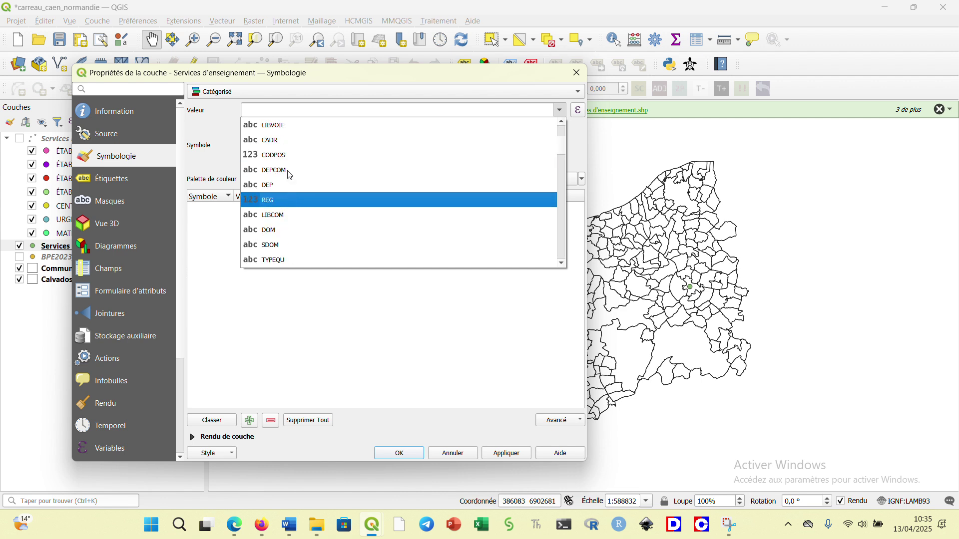
pyautogui.scroll(2, 290, 175)
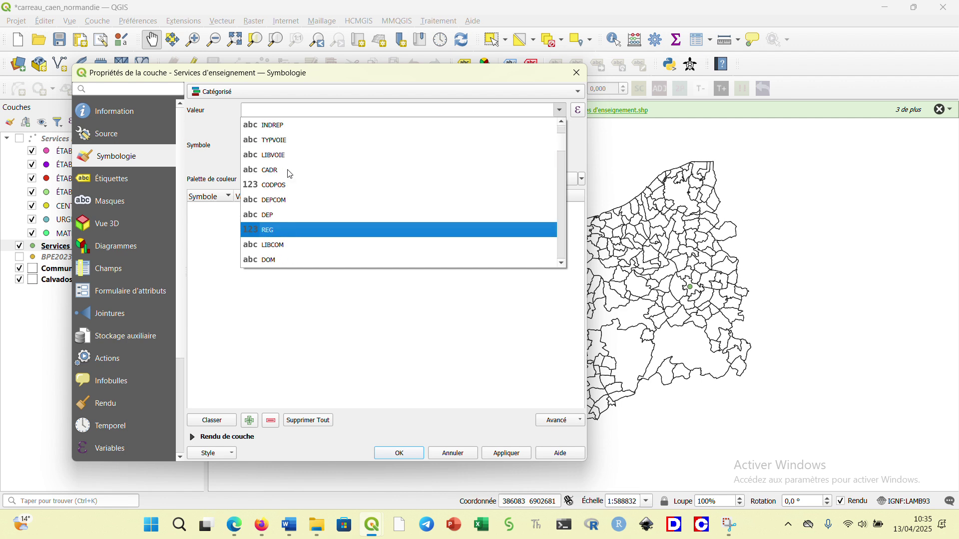
pyautogui.scroll(3, 285, 165)
pyautogui.scroll(1, 285, 186)
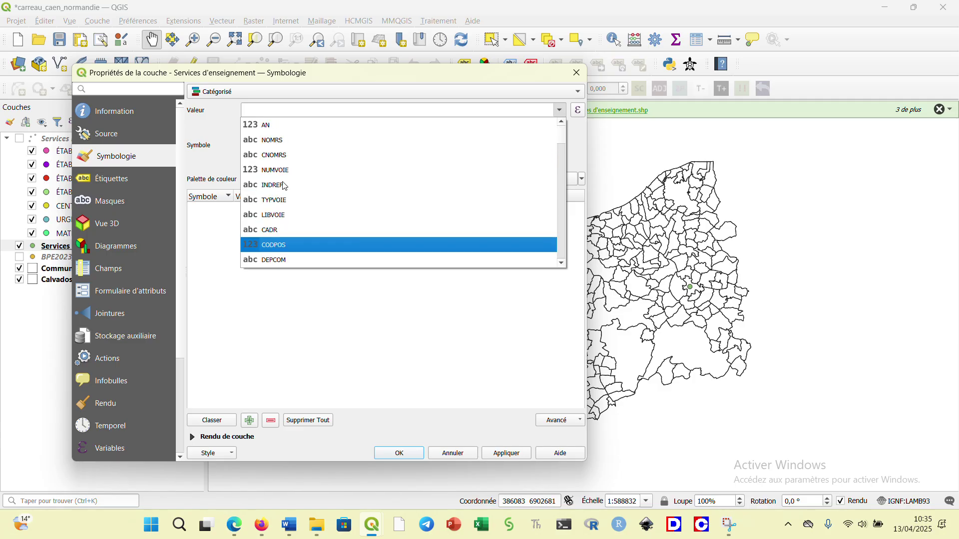
pyautogui.scroll(-2, 278, 201)
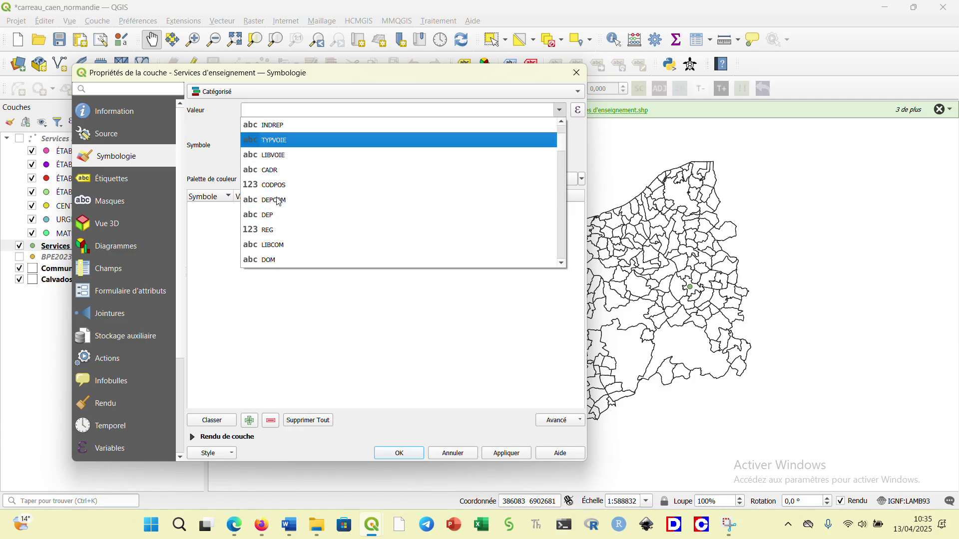
pyautogui.scroll(-1, 279, 210)
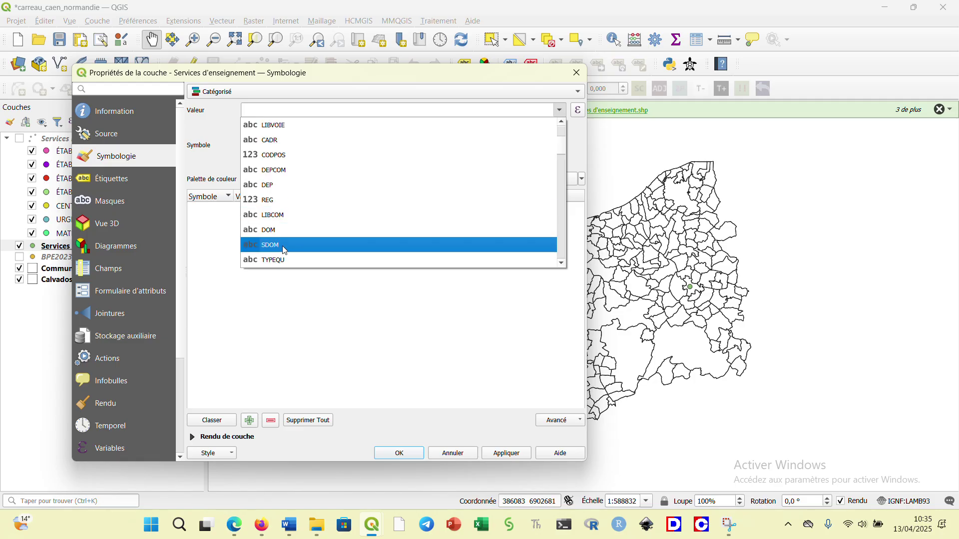
pyautogui.click(280, 260)
# Step: Classify the TYPEQU values with random colors and remove the catch-all category for all other values
pyautogui.click(213, 418)
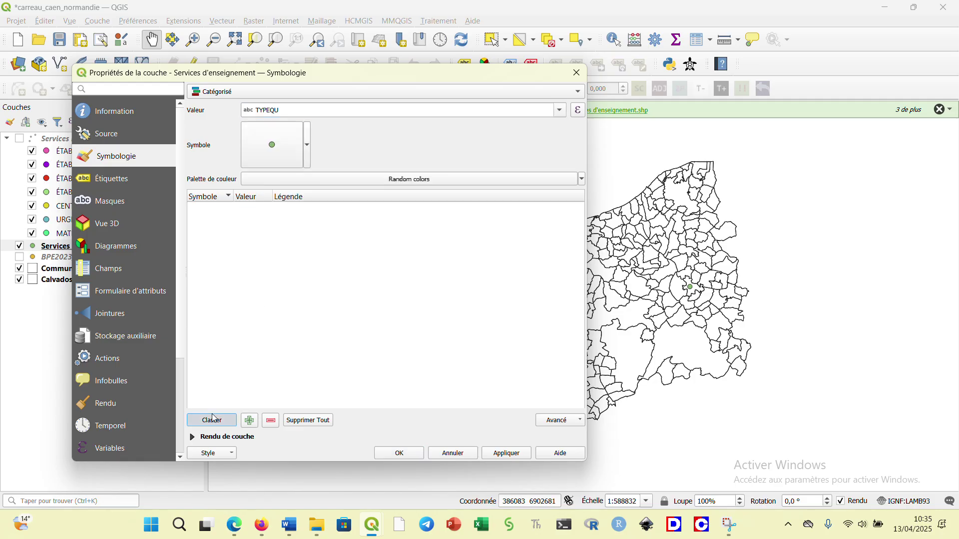
pyautogui.click(247, 266)
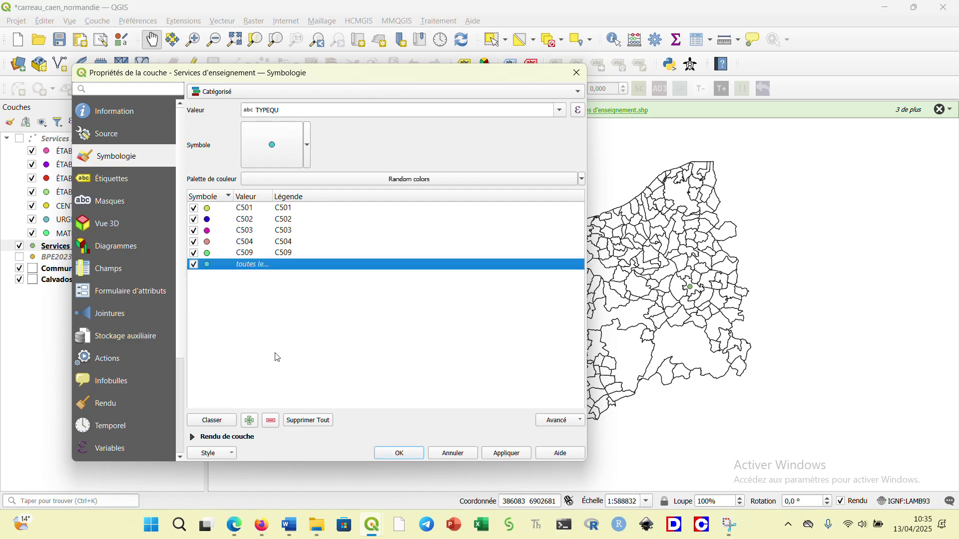
pyautogui.click(272, 419)
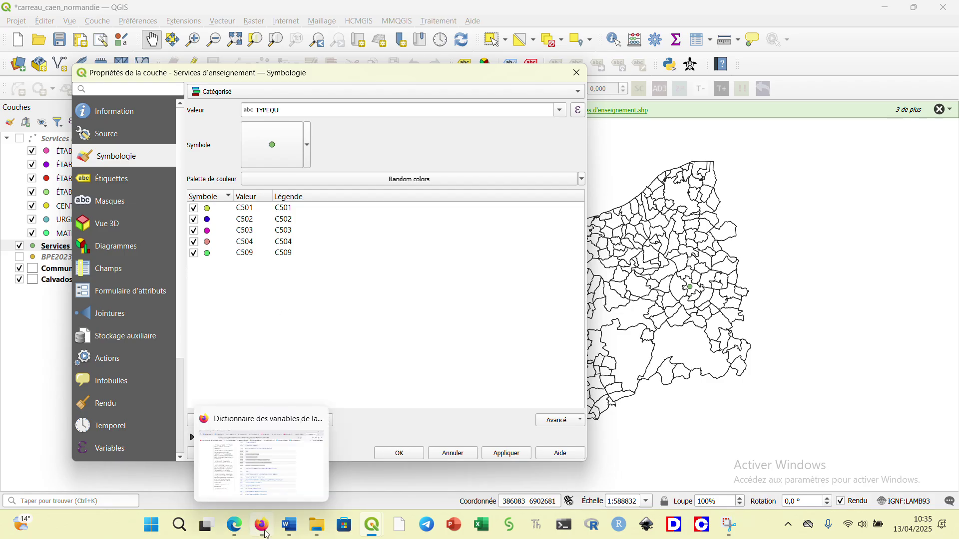
# Step: Copy the C501 label from the variable dictionary in Firefox and set the C501 category's legend in QGIS to UFR
pyautogui.click(263, 529)
pyautogui.click(414, 169)
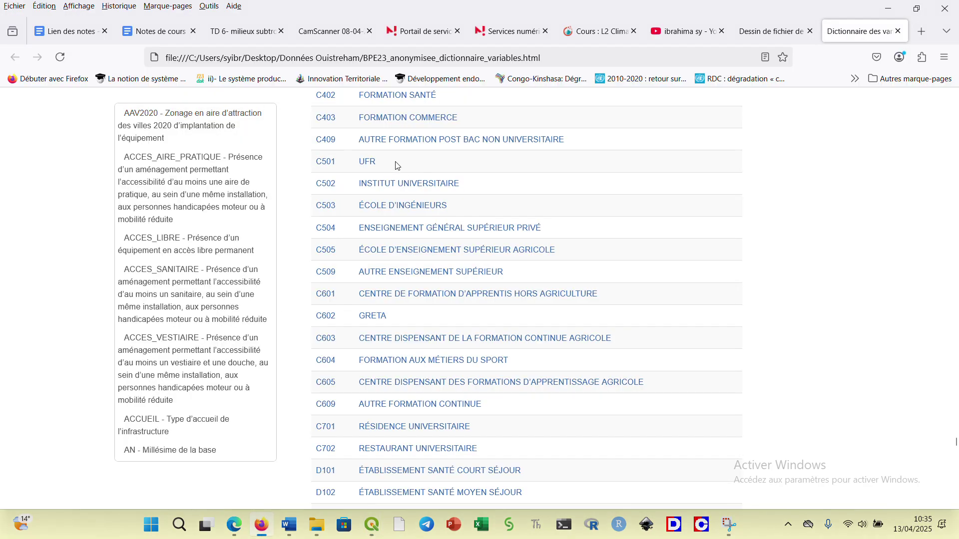
pyautogui.moveTo(388, 165); pyautogui.dragTo(356, 161)
pyautogui.moveTo(265, 533)
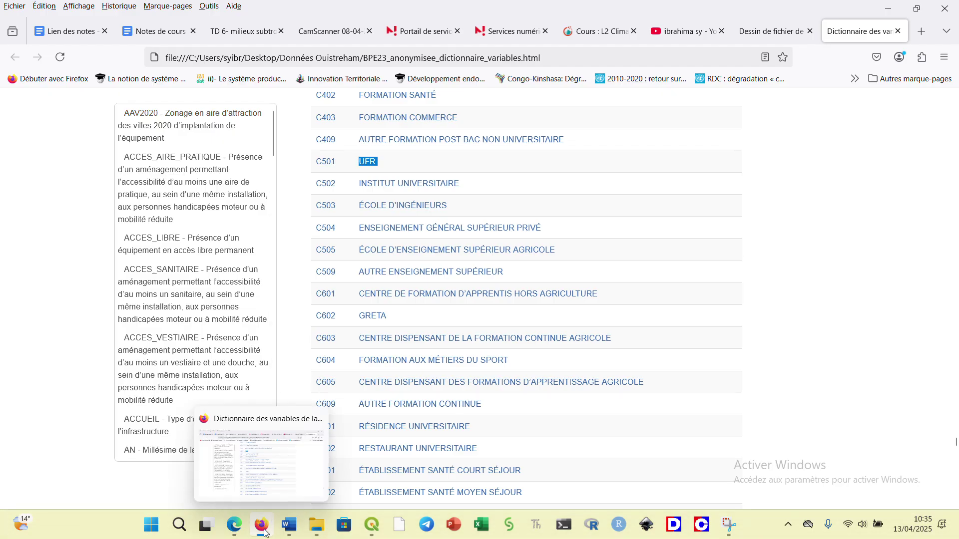
pyautogui.moveTo(372, 525)
pyautogui.click(430, 456)
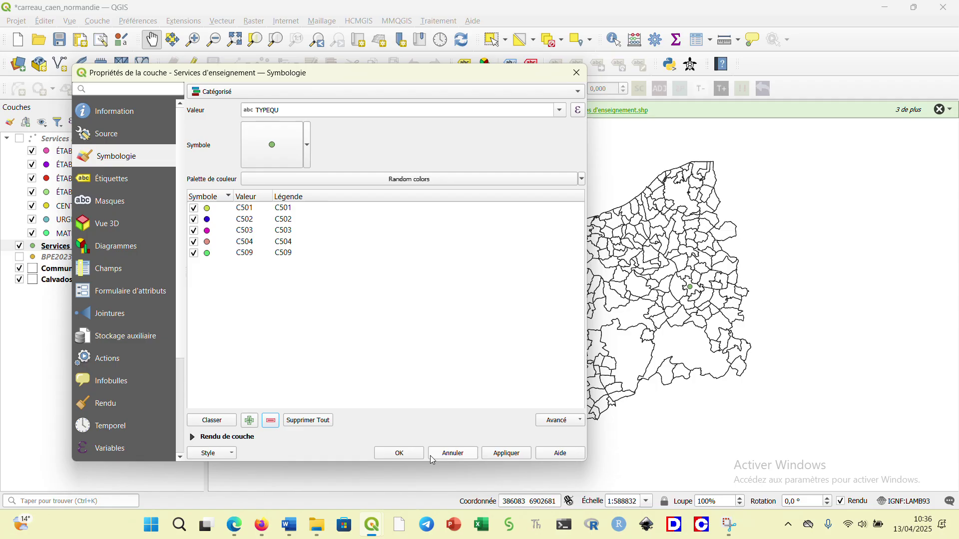
pyautogui.doubleClick(300, 207)
pyautogui.write('UFR')
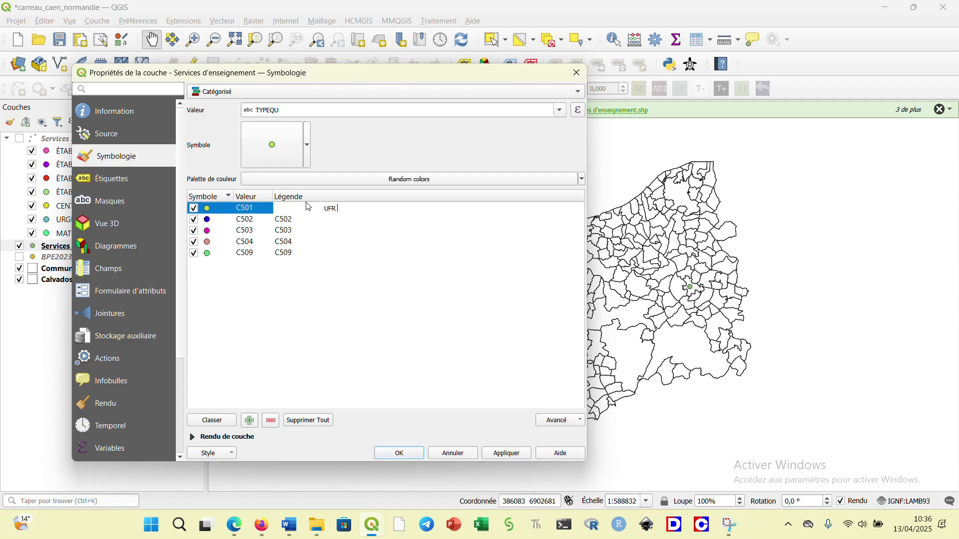
pyautogui.click(325, 209)
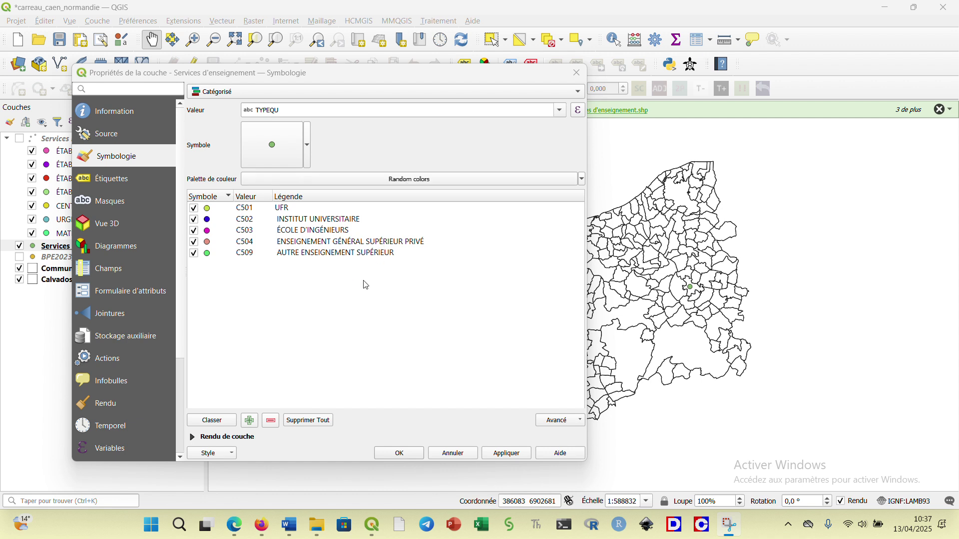
# Step: Apply the categorized symbology with its legend labels to the Services d'enseignement layer and close the layer properties
pyautogui.click(499, 453)
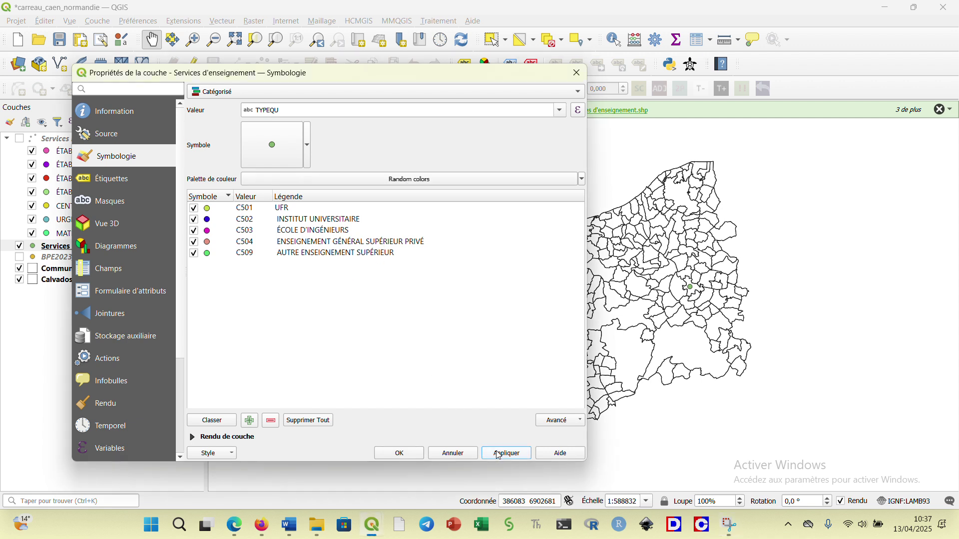
pyautogui.click(398, 453)
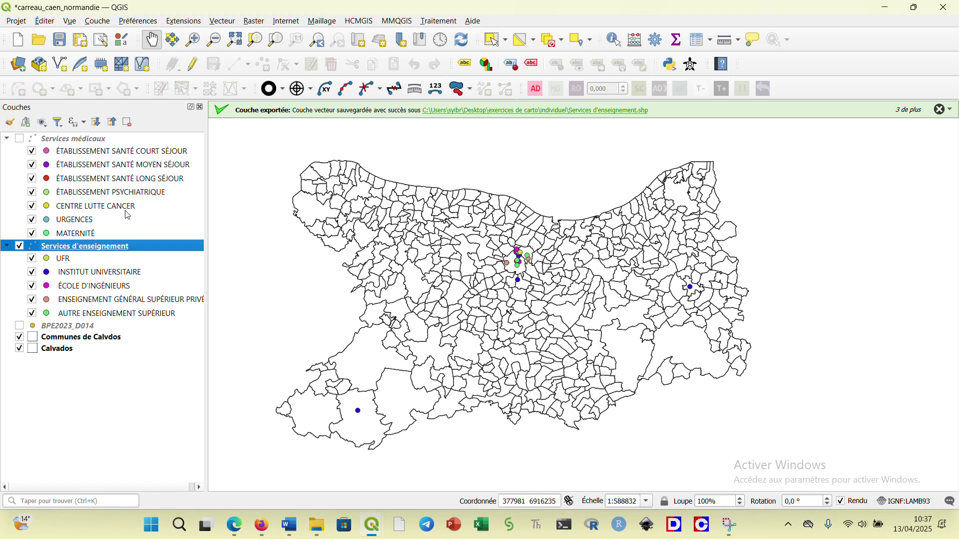
pyautogui.click(409, 21)
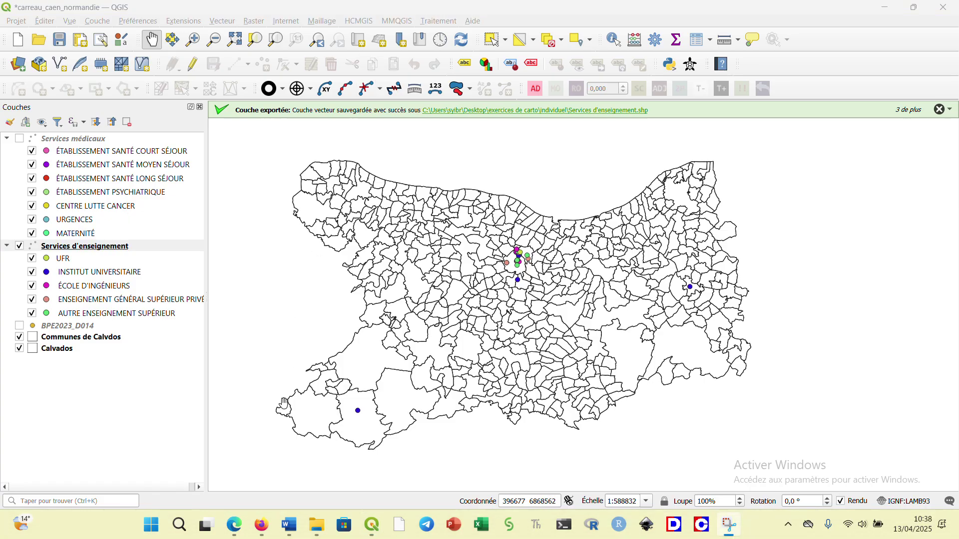
# Step: Look up the equipment codes for hypermarkets and supermarkets in the variable dictionary in Firefox and highlight their rows
pyautogui.moveTo(262, 536)
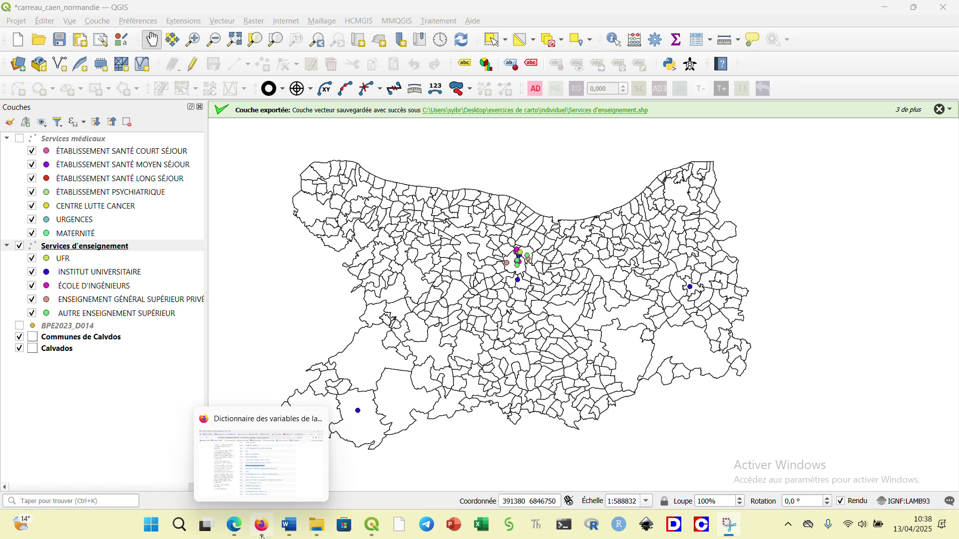
pyautogui.click(269, 478)
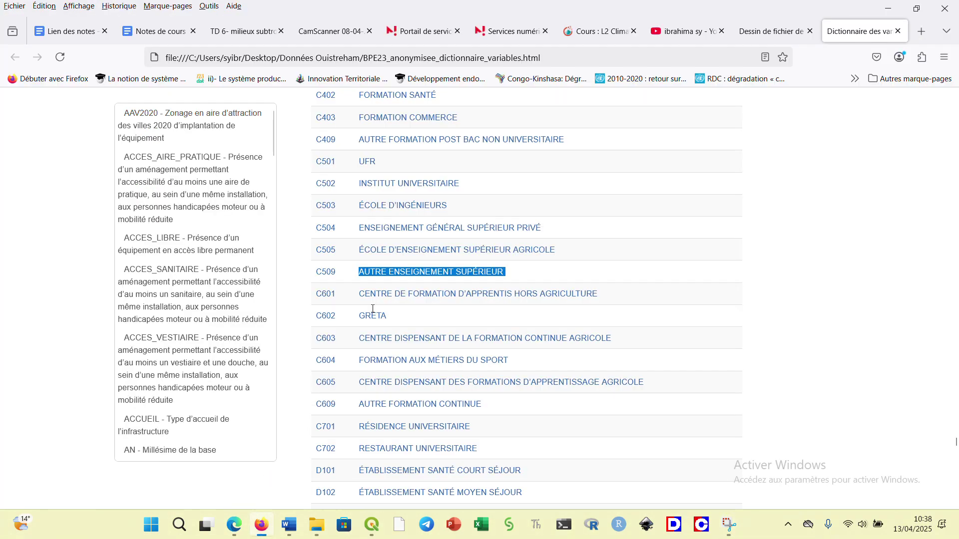
pyautogui.scroll(3, 383, 304)
pyautogui.scroll(10, 382, 304)
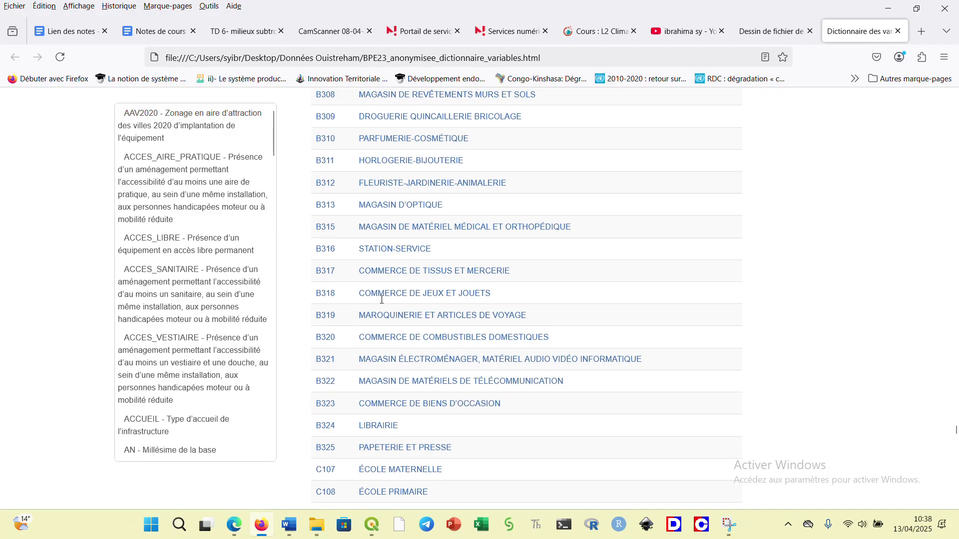
pyautogui.scroll(5, 382, 303)
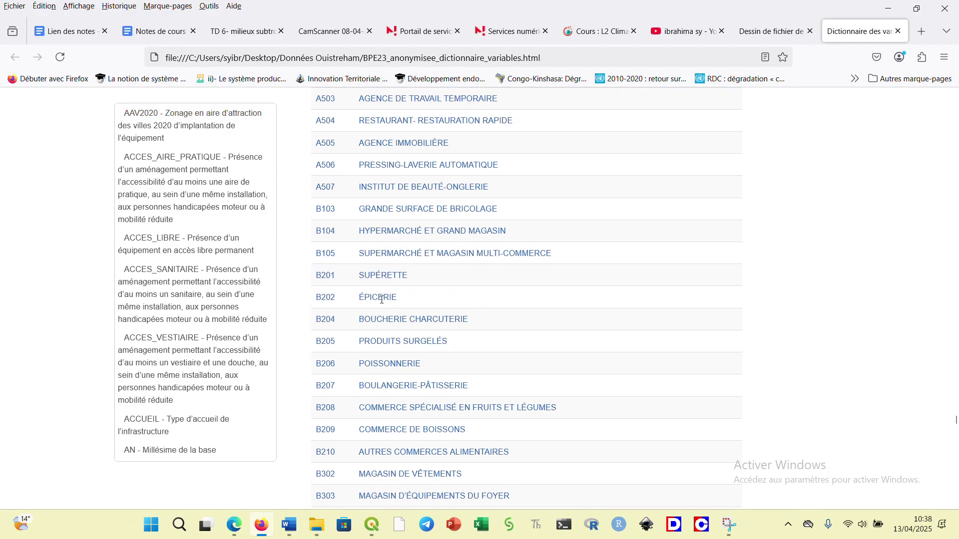
pyautogui.scroll(-1, 372, 336)
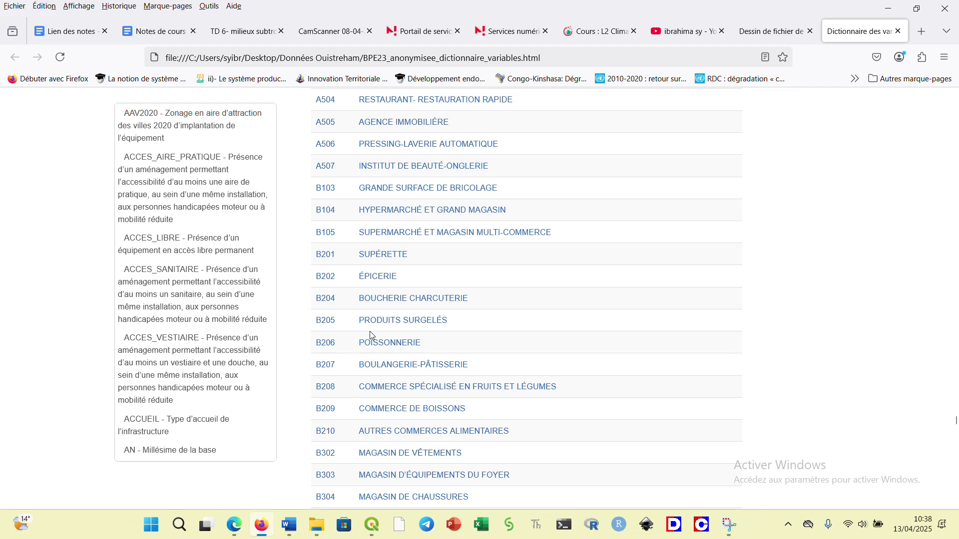
pyautogui.scroll(1, 372, 336)
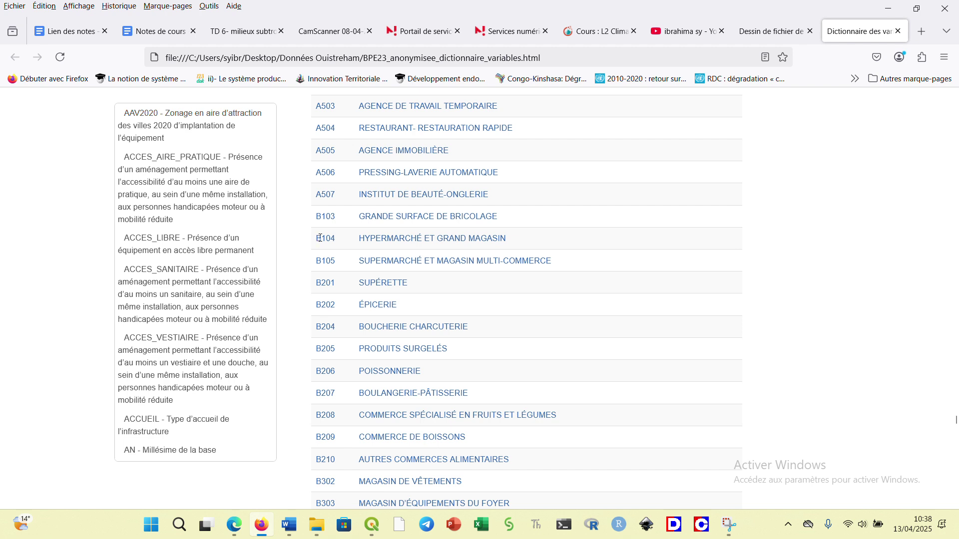
pyautogui.moveTo(320, 238); pyautogui.dragTo(576, 270)
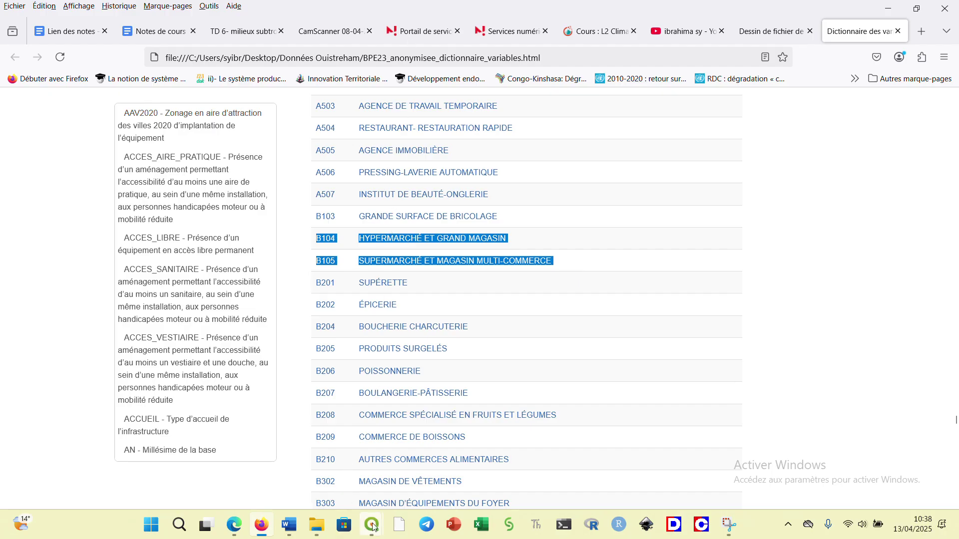
# Step: Switch back to QGIS, hide the Services d'enseignement layer and show the BPE2023_D014 layer
pyautogui.moveTo(372, 525)
pyautogui.click(451, 451)
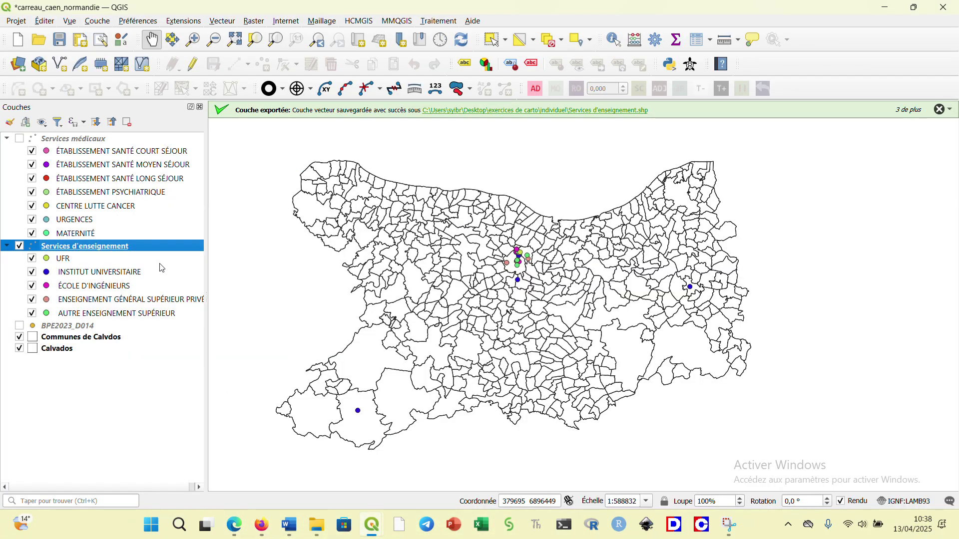
pyautogui.click(19, 246)
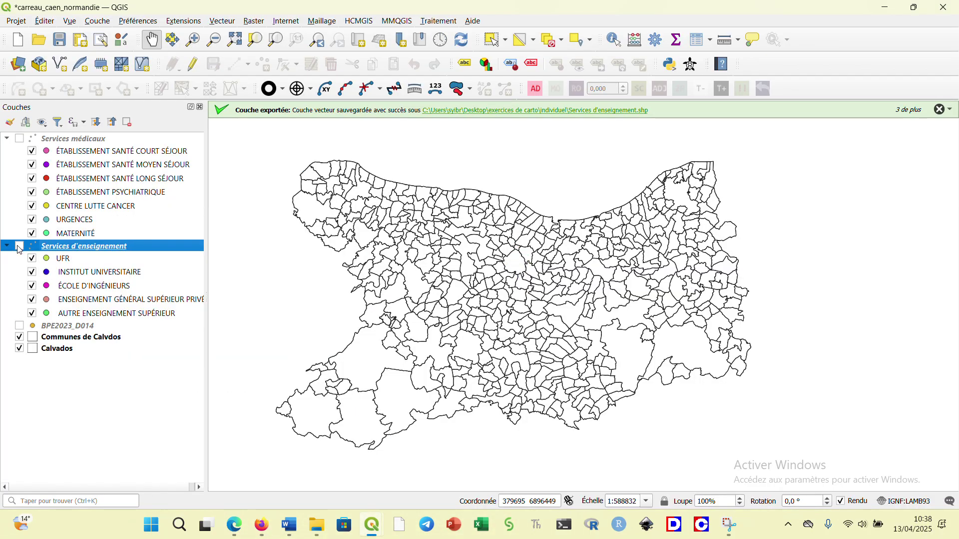
pyautogui.click(21, 327)
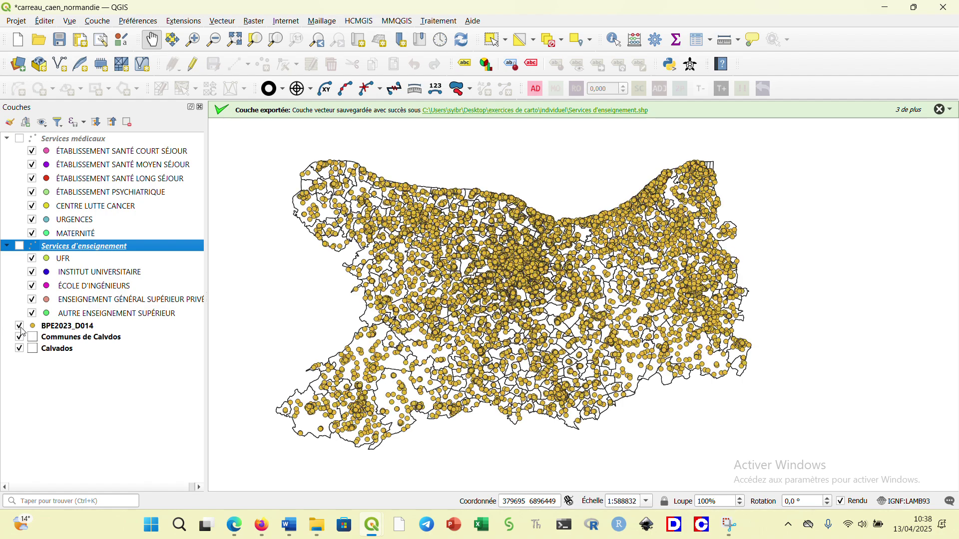
# Step: Open the attribute table of the BPE2023_D014 layer and start a selection by expression
pyautogui.click(94, 327)
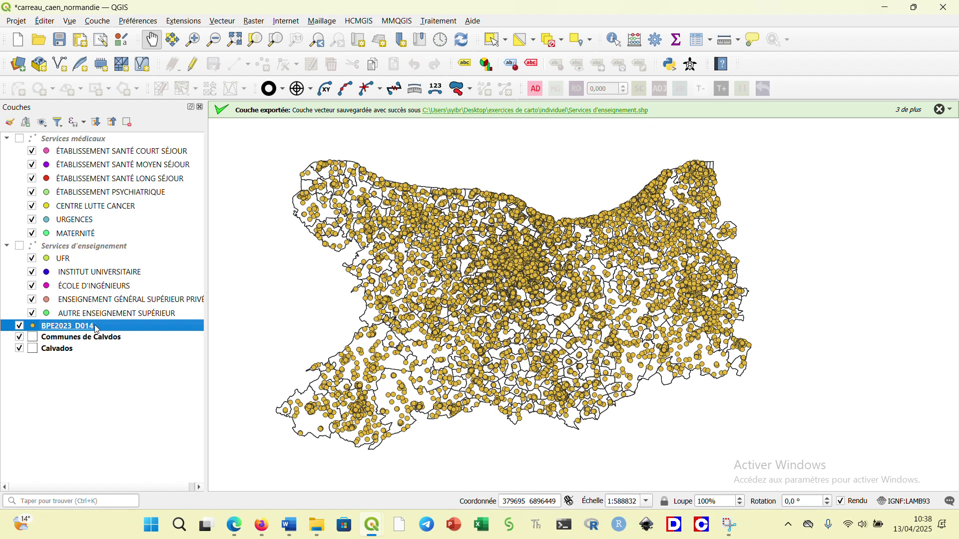
pyautogui.rightClick(97, 329)
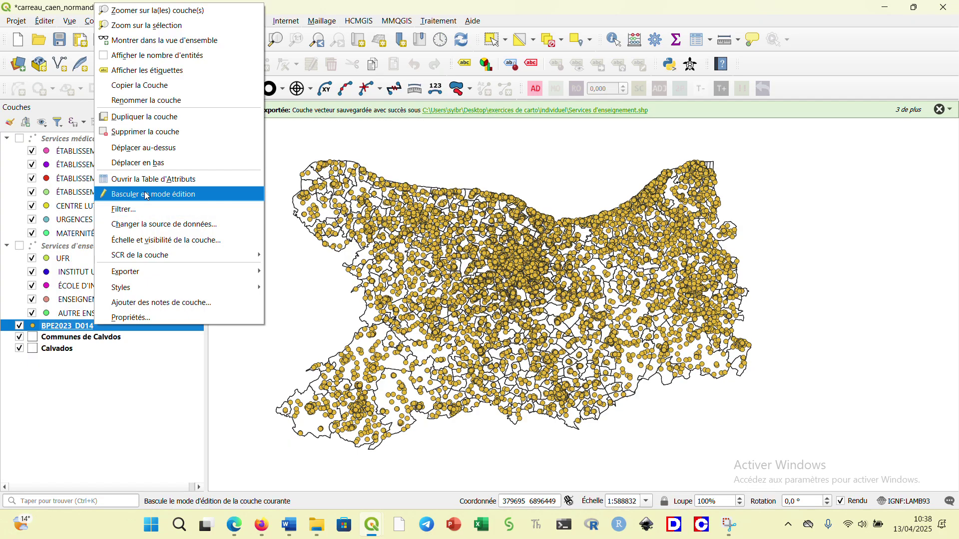
pyautogui.click(145, 179)
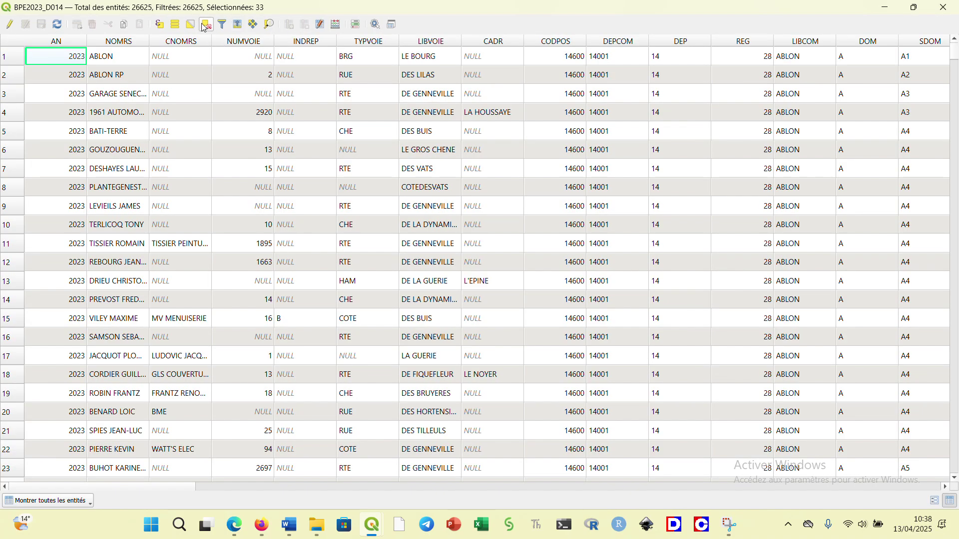
pyautogui.click(158, 25)
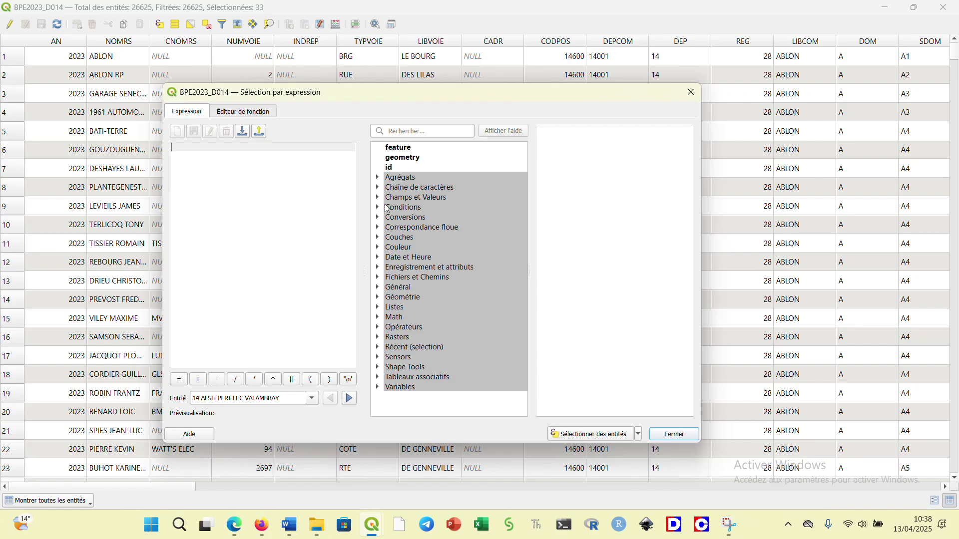
# Step: Build the first selection condition "TYPEQU" = 'B104' from the layer's fields and the unique values of TYPEQU
pyautogui.click(378, 199)
pyautogui.scroll(-10, 420, 353)
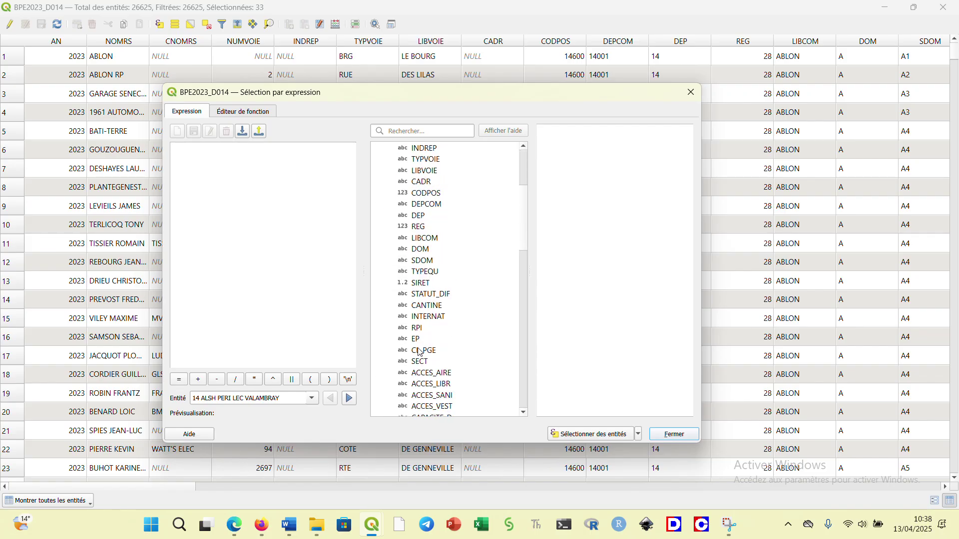
pyautogui.scroll(-10, 420, 354)
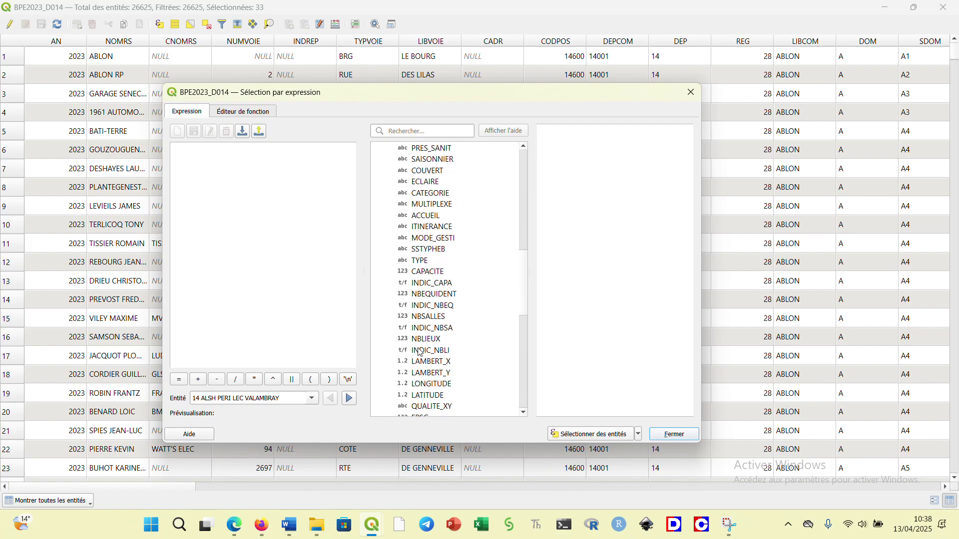
pyautogui.scroll(-3, 421, 353)
pyautogui.scroll(6, 420, 353)
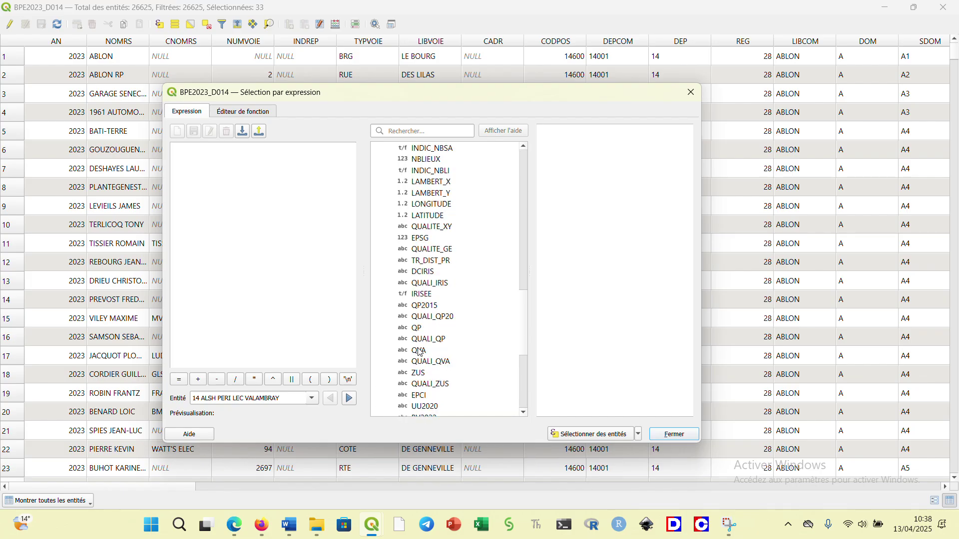
pyautogui.scroll(6, 421, 353)
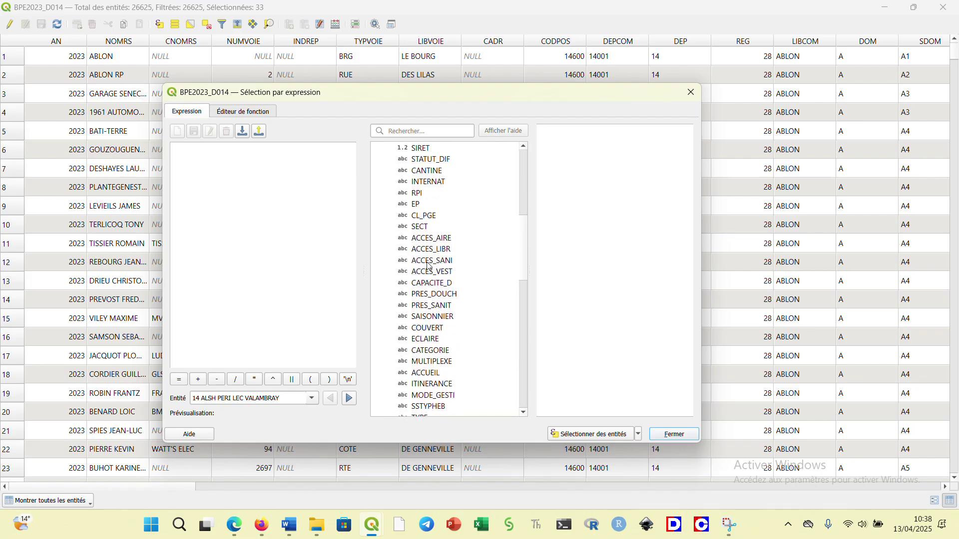
pyautogui.doubleClick(427, 173)
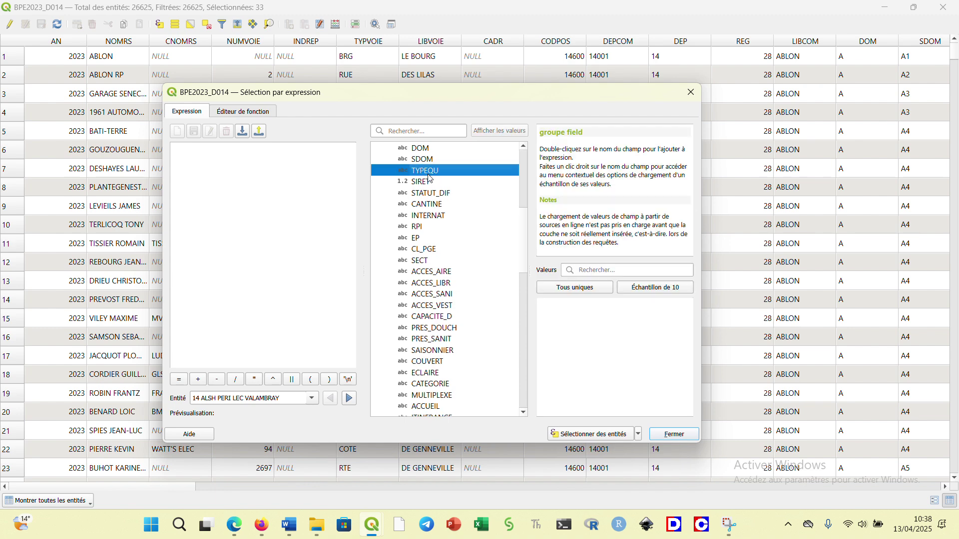
pyautogui.click(179, 380)
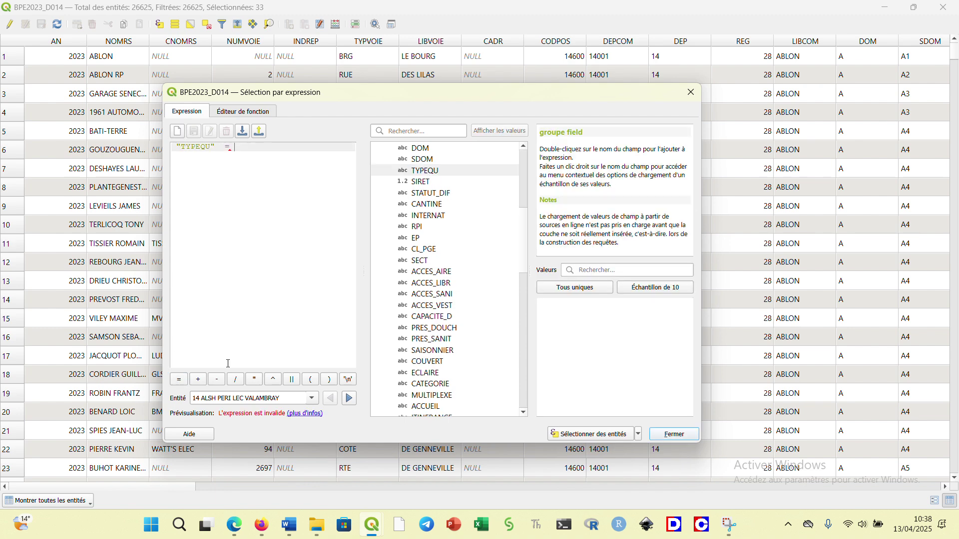
pyautogui.click(550, 286)
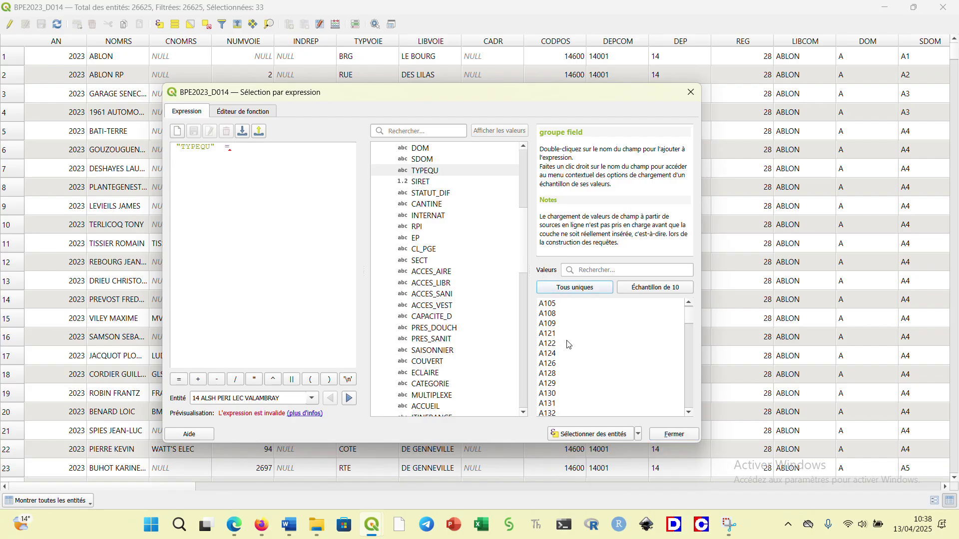
pyautogui.scroll(-2, 569, 345)
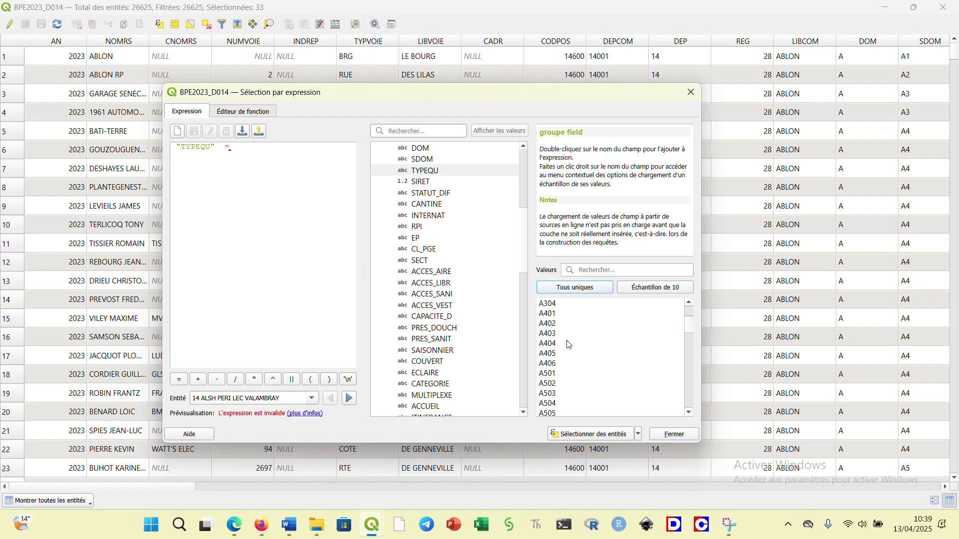
pyautogui.scroll(-4, 569, 345)
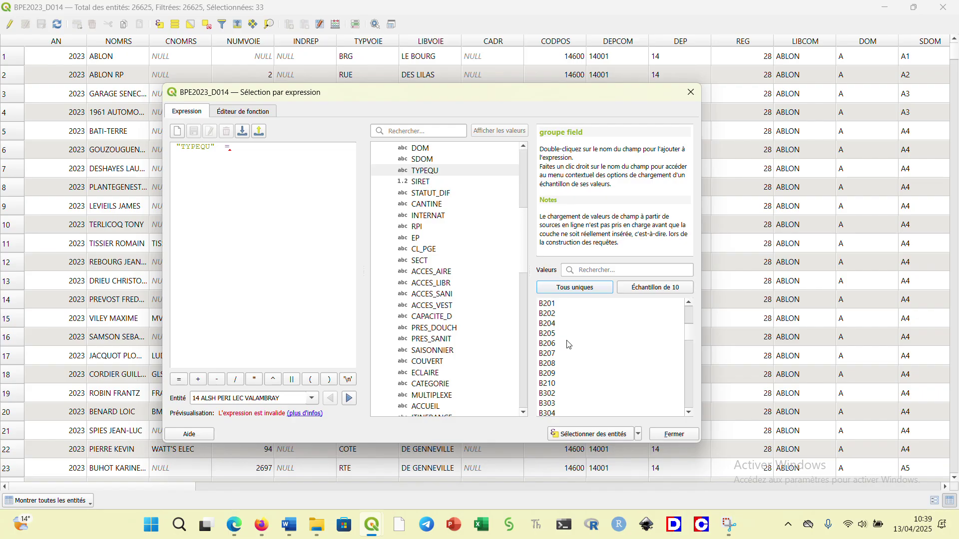
pyautogui.scroll(1, 569, 345)
pyautogui.doubleClick(550, 304)
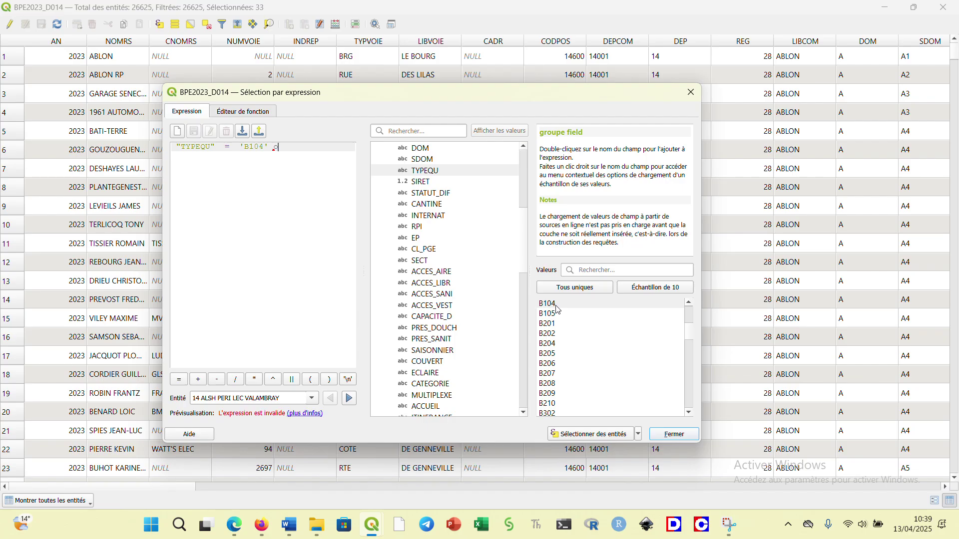
# Step: Extend the expression with or "TYPEQU" = 'B105', select the matching features, and close the expression dialog and attribute table
pyautogui.write('or')
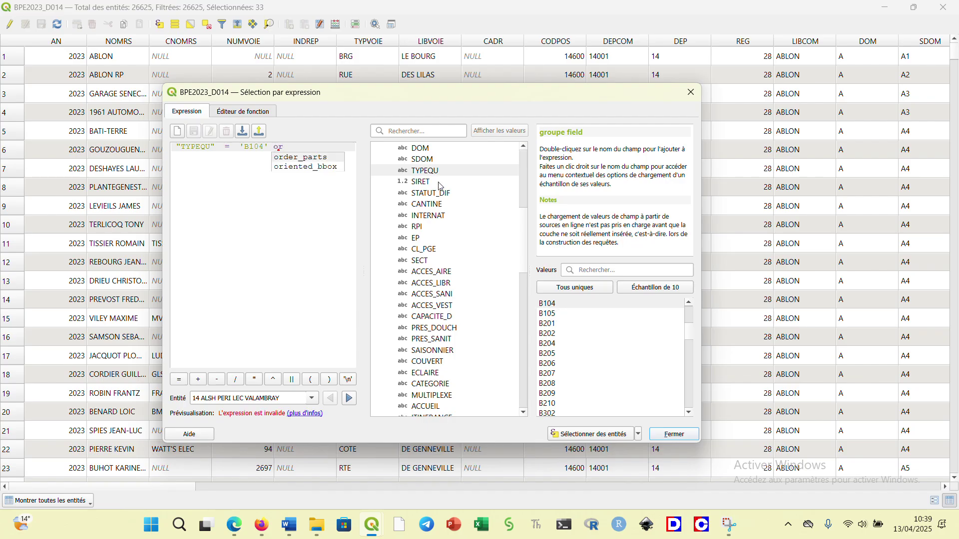
pyautogui.doubleClick(424, 170)
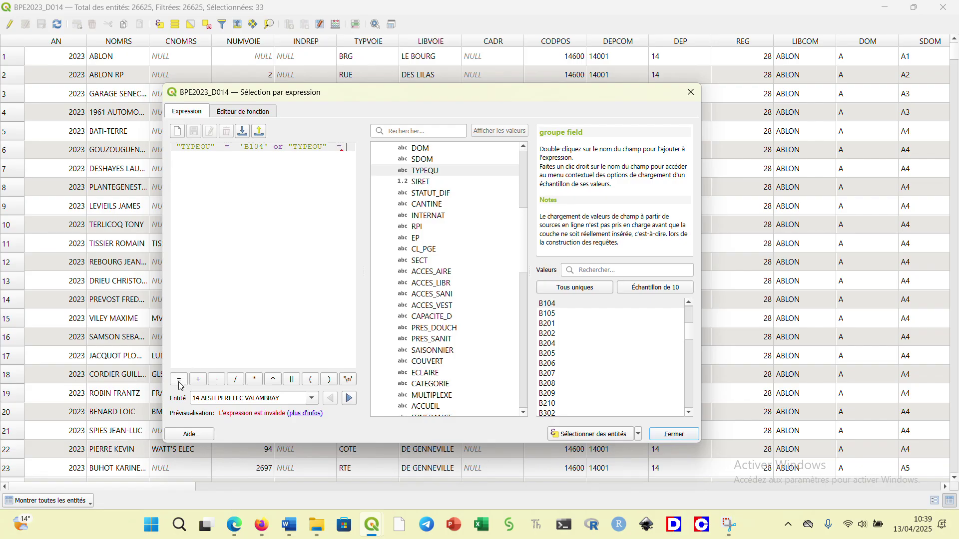
pyautogui.doubleClick(561, 314)
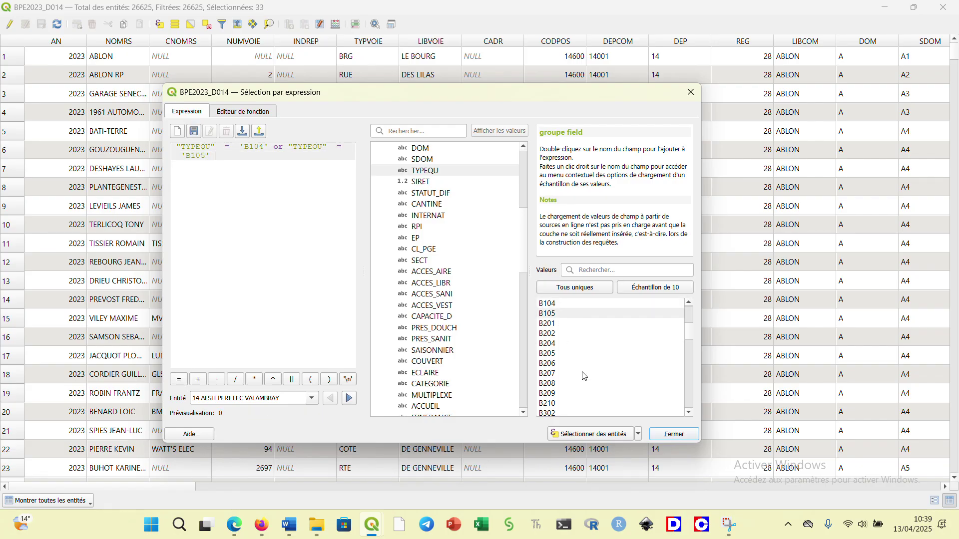
pyautogui.click(592, 434)
pyautogui.click(674, 434)
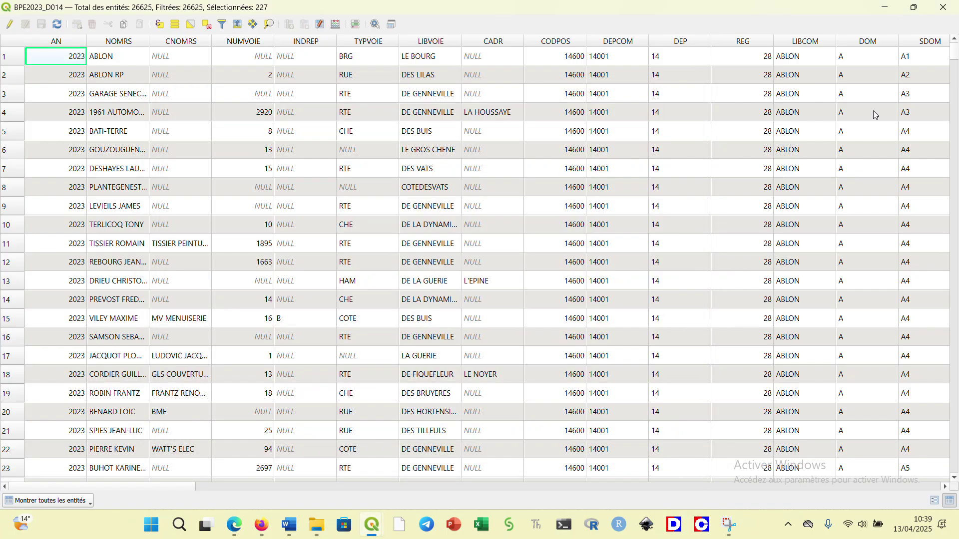
pyautogui.click(943, 8)
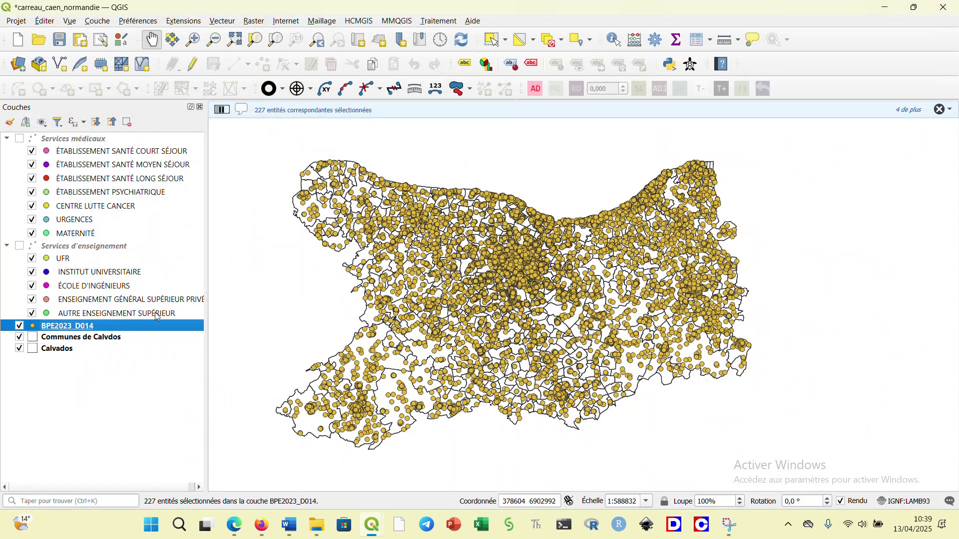
# Step: Export the selected BPE2023_D014 features as an ESRI Shapefile named services commerciaux in the individuel folder, and hide the BPE2023_D014 layer
pyautogui.rightClick(150, 330)
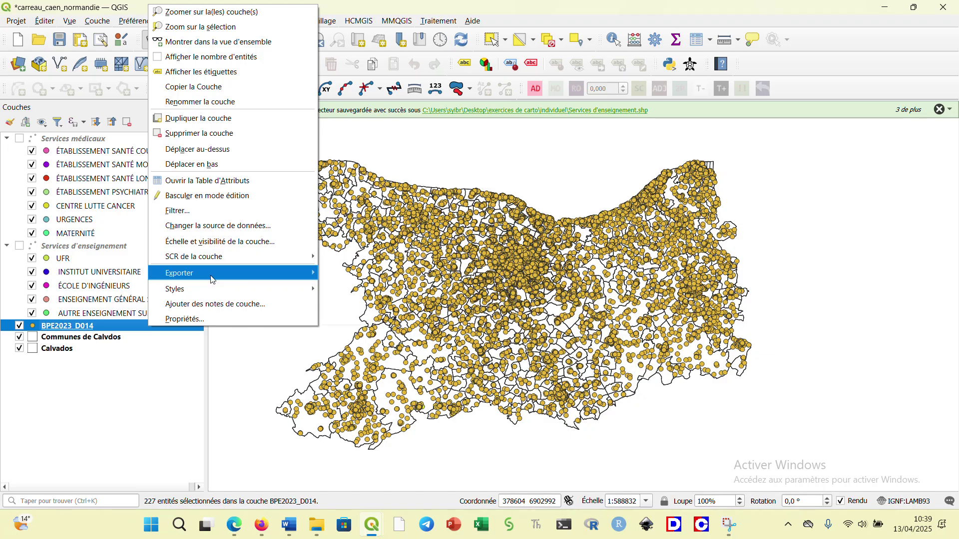
pyautogui.click(400, 288)
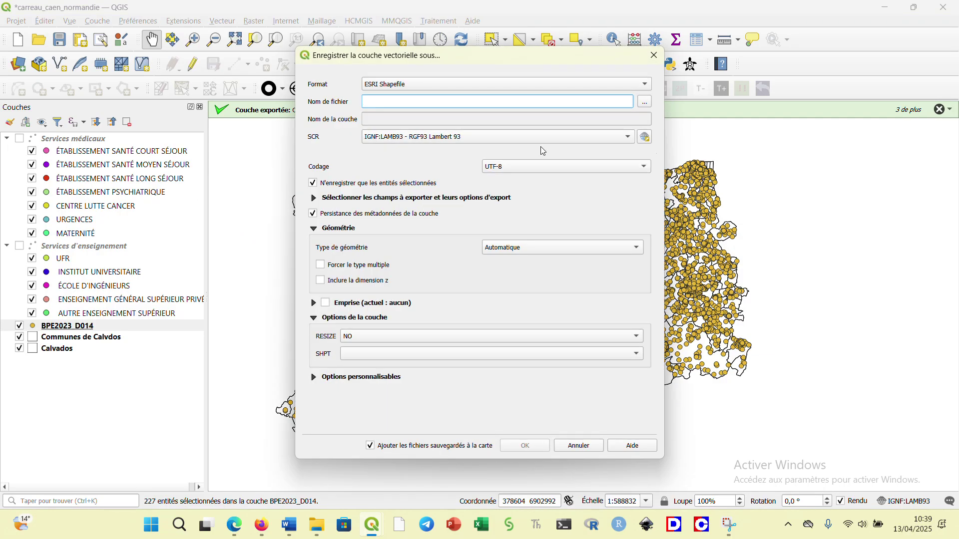
pyautogui.click(647, 102)
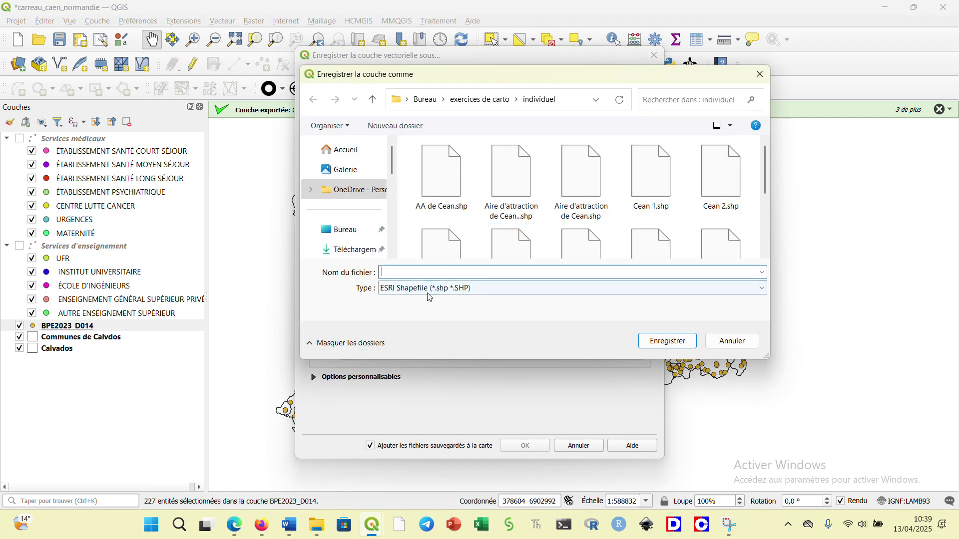
pyautogui.write('service')
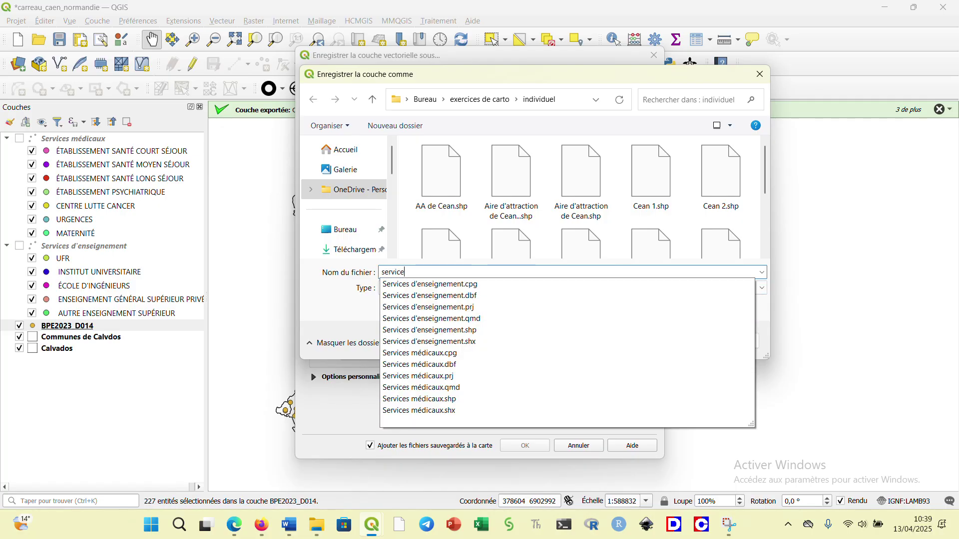
pyautogui.write('s commercia')
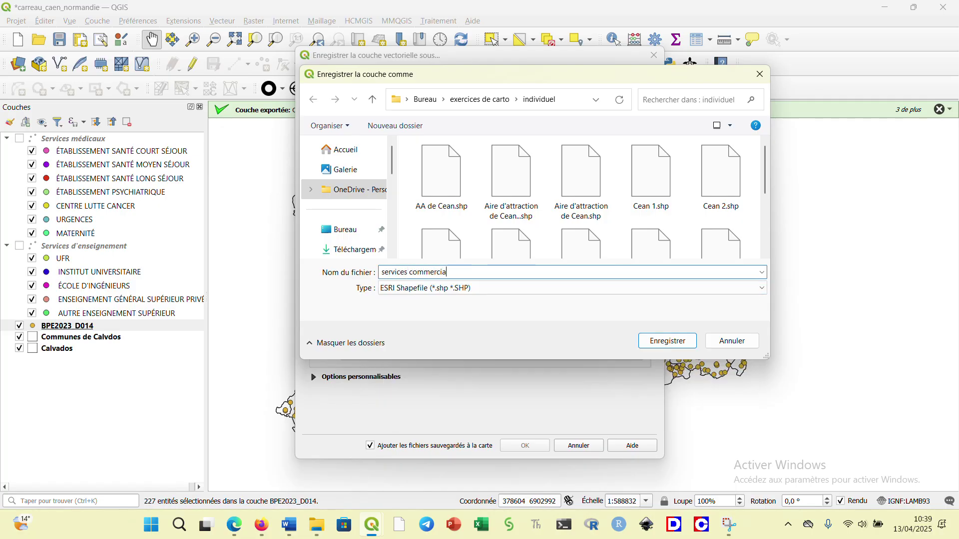
pyautogui.write('ux')
pyautogui.press('Return')
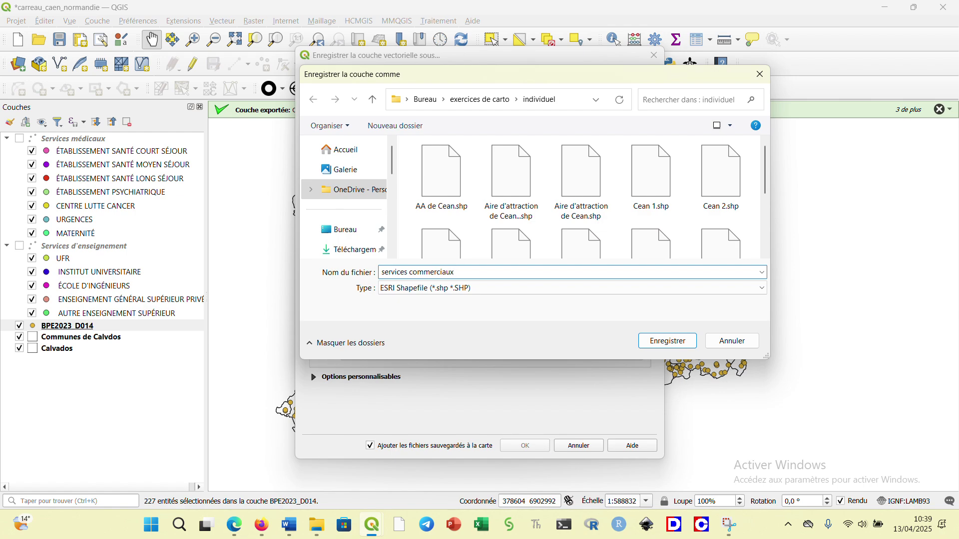
pyautogui.press('Return')
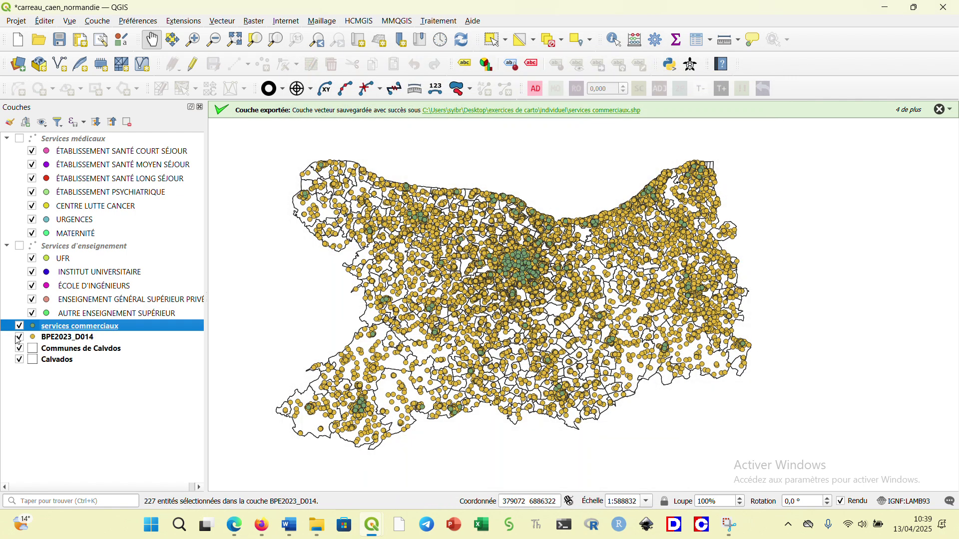
pyautogui.click(19, 338)
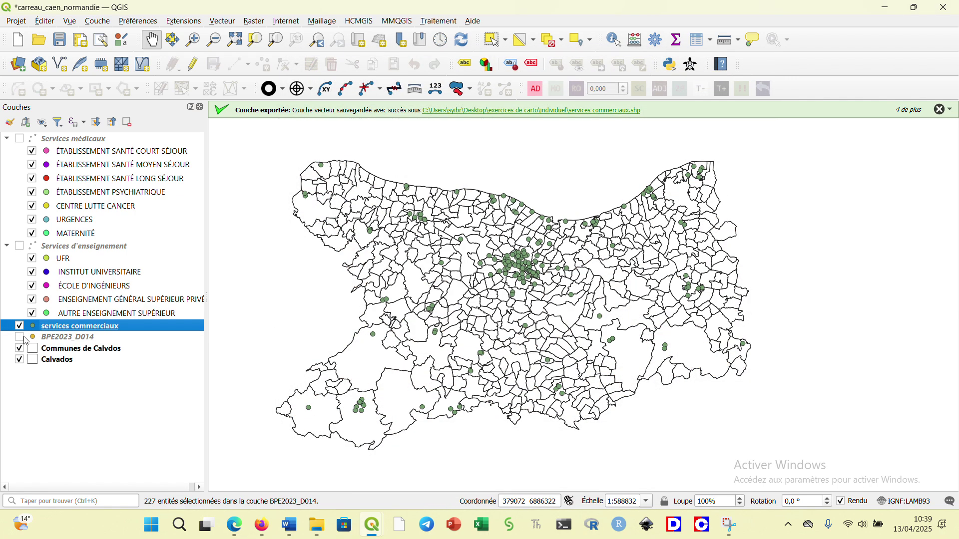
# Step: Classify the services commerciaux layer with categorized symbology on TYPEQU and remove the category for all other values
pyautogui.doubleClick(124, 331)
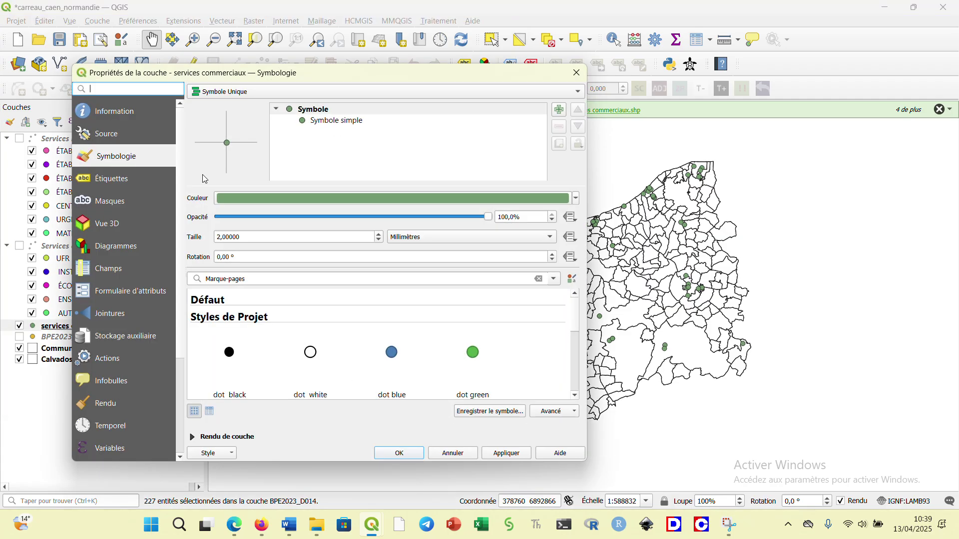
pyautogui.click(210, 91)
pyautogui.click(211, 104)
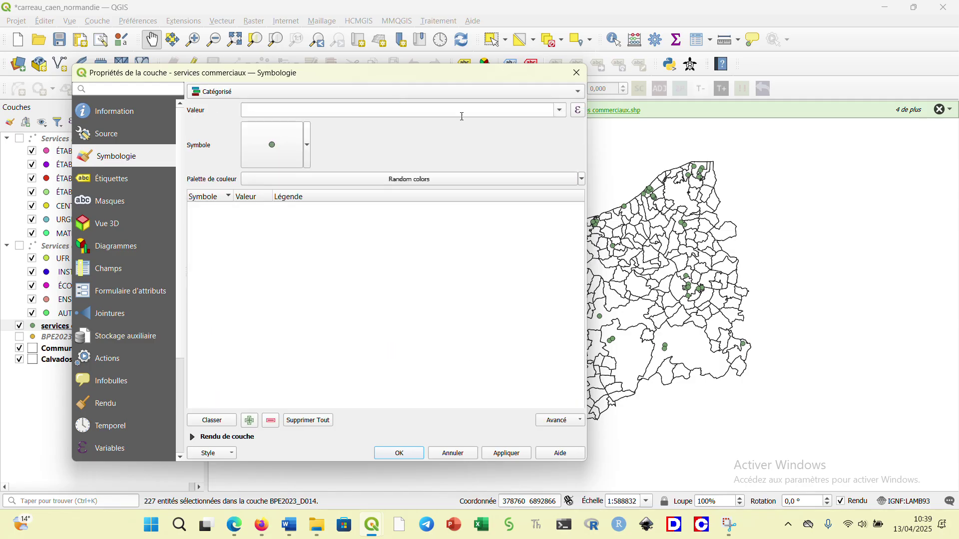
pyautogui.click(561, 115)
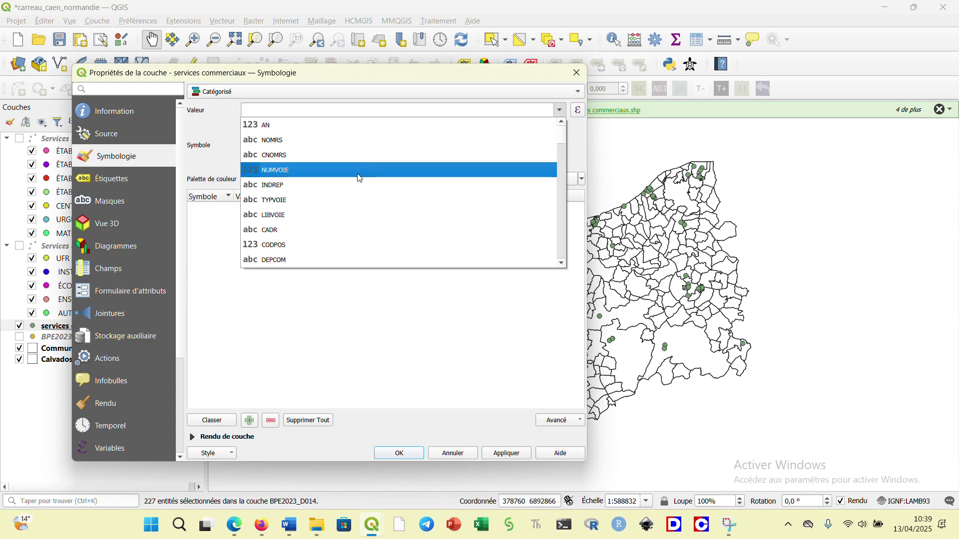
pyautogui.scroll(-2, 324, 227)
pyautogui.scroll(-1, 325, 229)
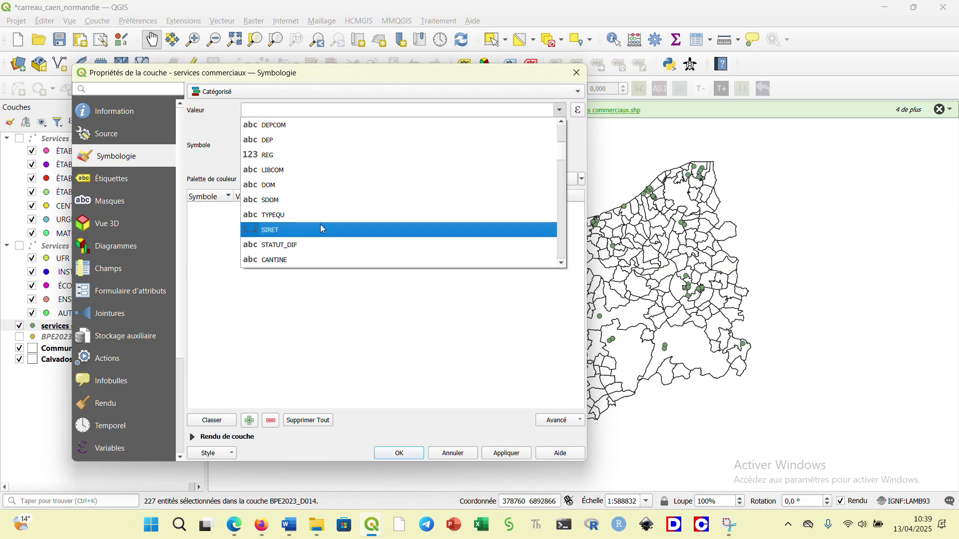
pyautogui.click(305, 218)
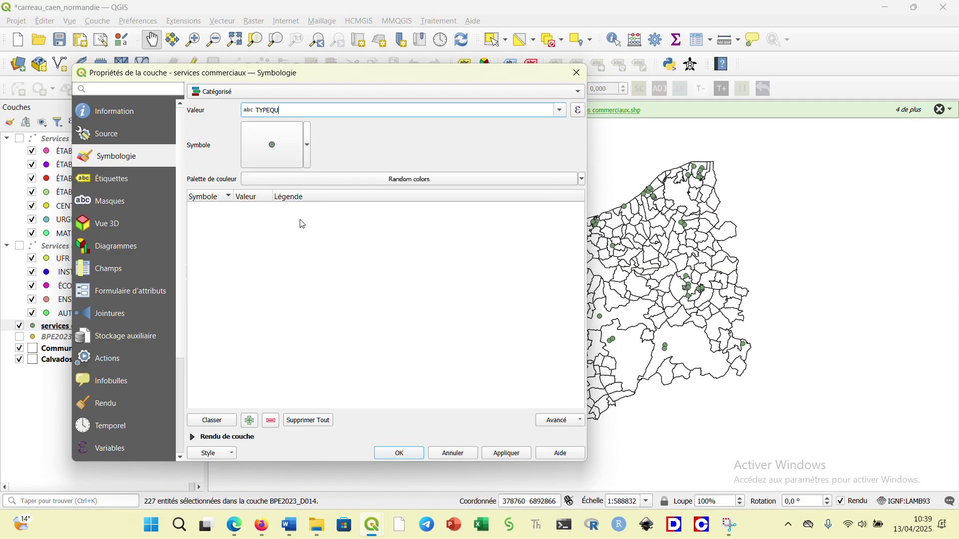
pyautogui.click(218, 423)
pyautogui.click(242, 233)
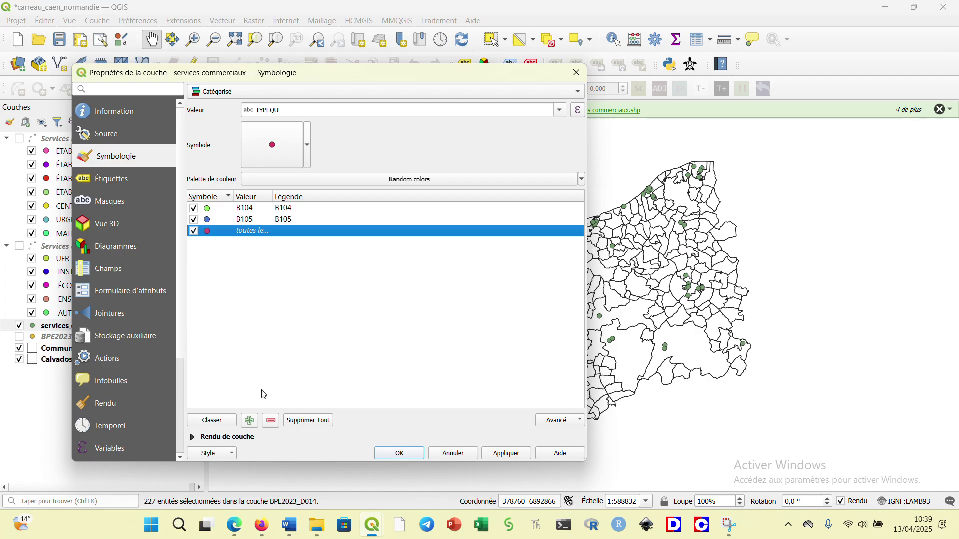
pyautogui.click(272, 422)
# Step: Copy HYPERMARCHÉ from the B104 entry of the variables dictionary in Firefox and paste it as the B104 category's legend in QGIS
pyautogui.moveTo(259, 535)
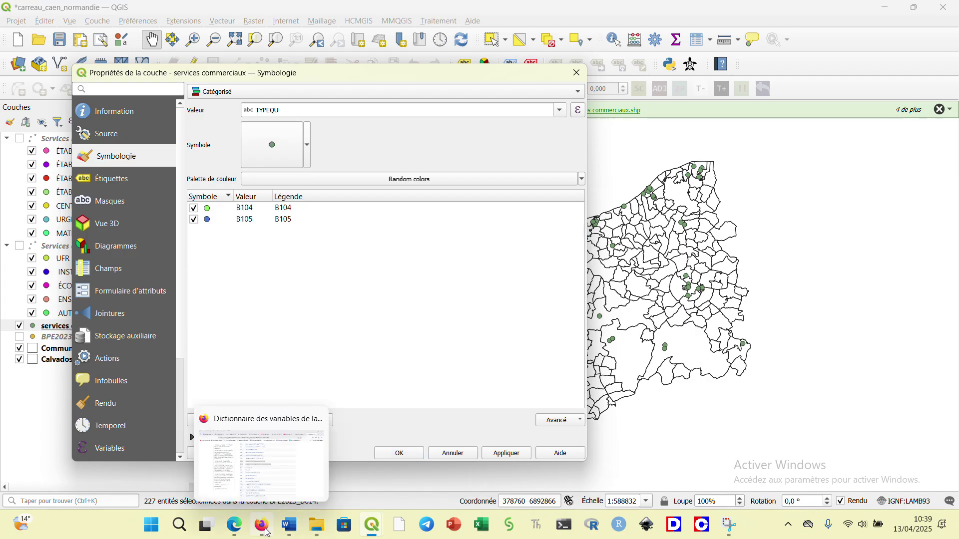
pyautogui.click(273, 491)
pyautogui.click(441, 251)
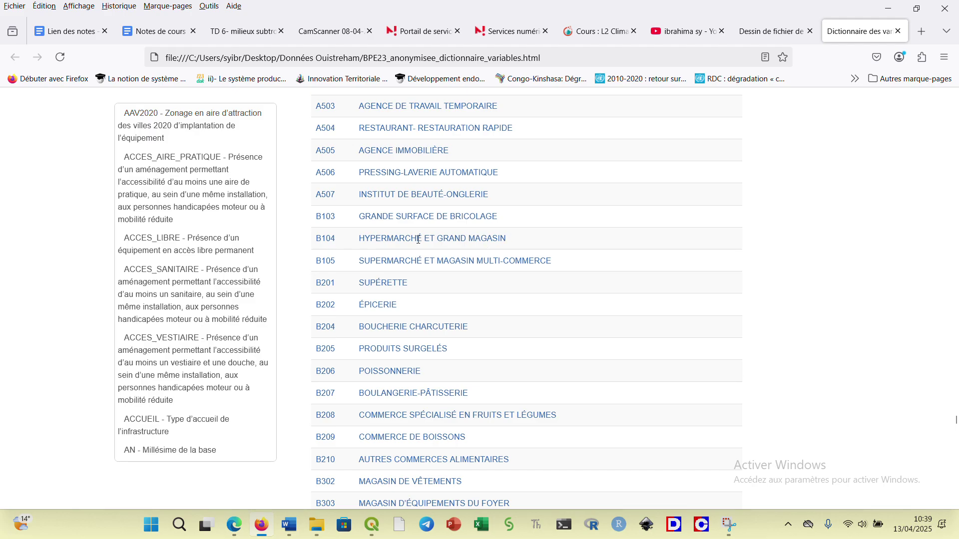
pyautogui.moveTo(421, 238); pyautogui.dragTo(358, 239)
pyautogui.hotkey('ctrl', 'c')
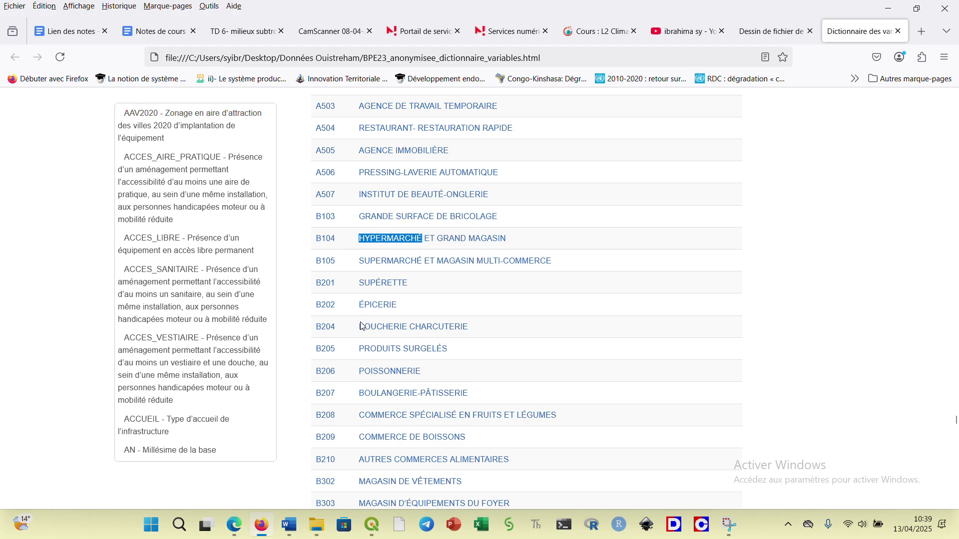
pyautogui.moveTo(372, 524)
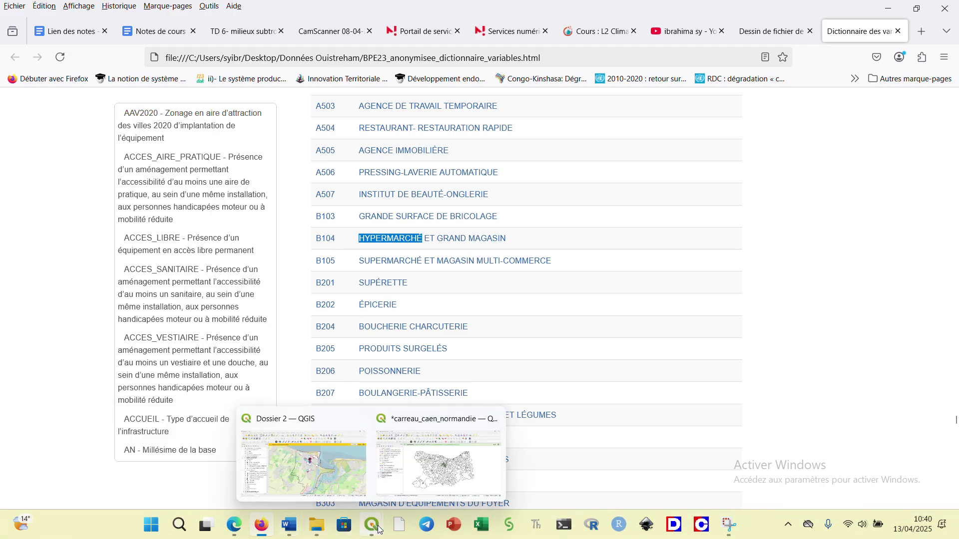
pyautogui.click(428, 473)
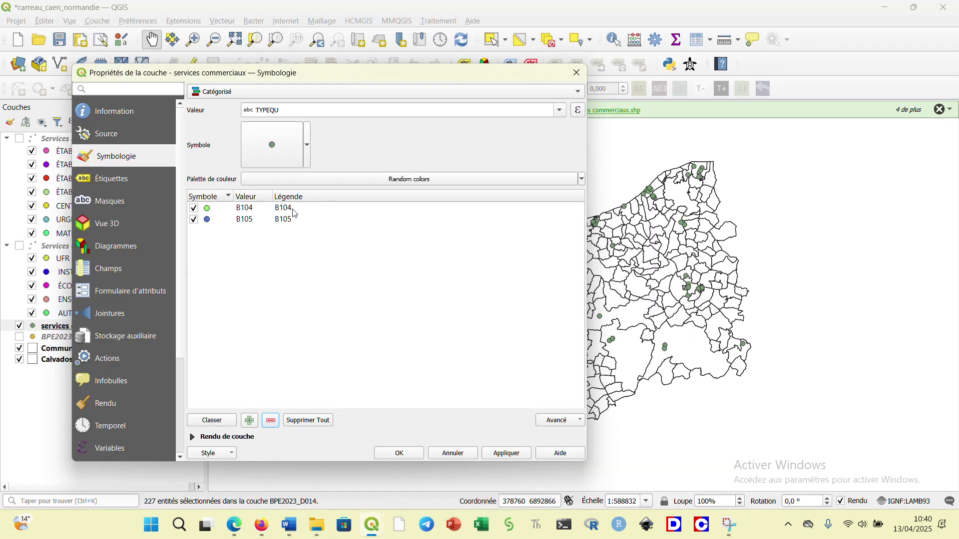
pyautogui.doubleClick(292, 210)
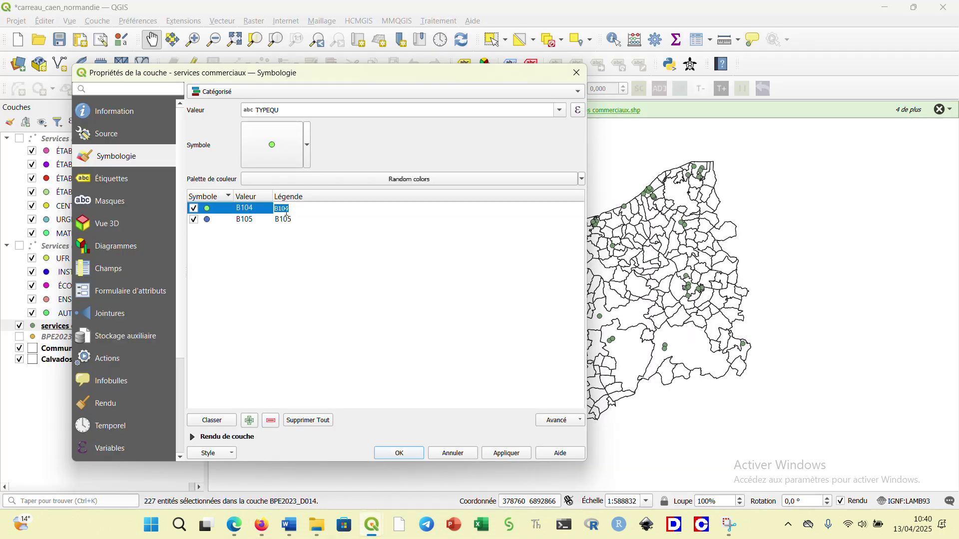
pyautogui.hotkey('ctrl', 'v')
pyautogui.press('BackSpace')
# Step: Set the legend of category B105 to SUPERMARCHe, apply the symbology and close the layer properties
pyautogui.doubleClick(290, 221)
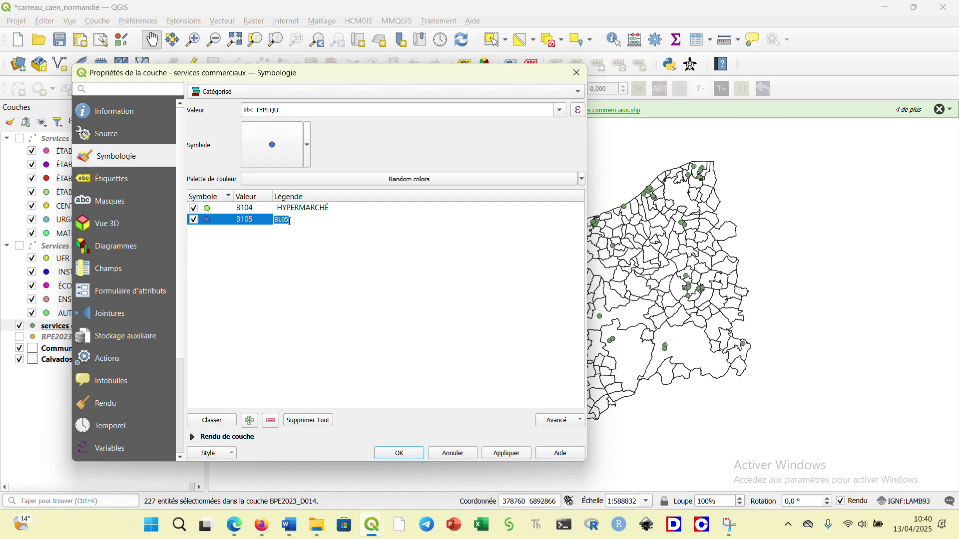
pyautogui.write('SUPERMARCHe')
pyautogui.click(341, 250)
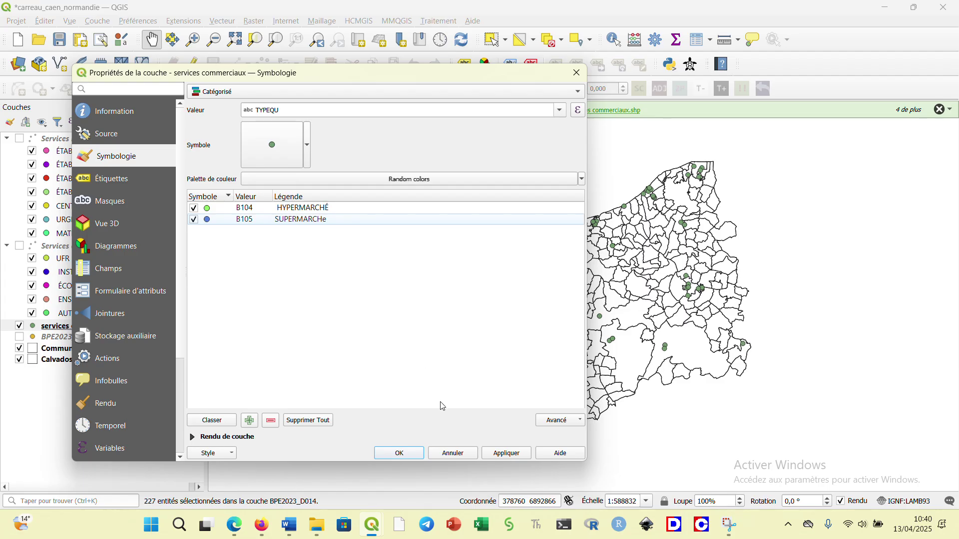
pyautogui.click(512, 454)
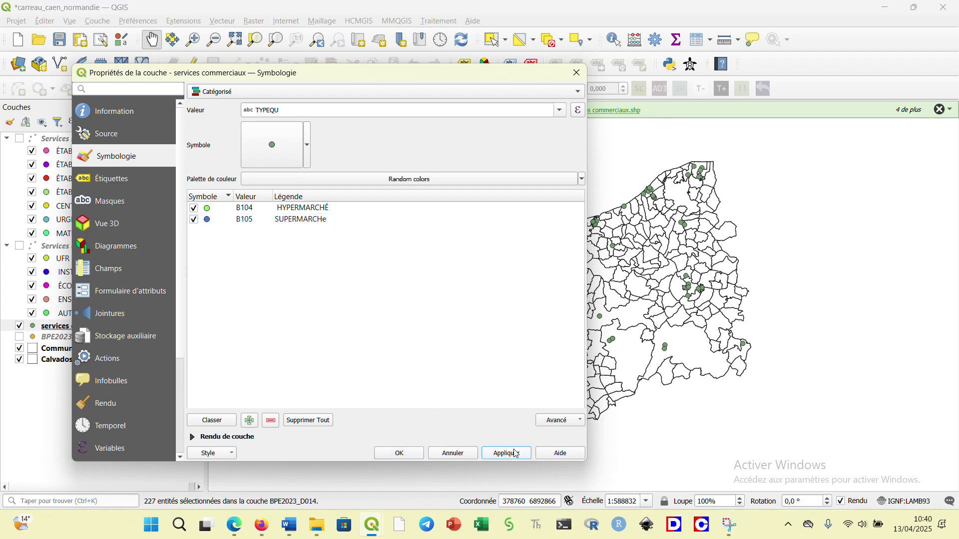
pyautogui.click(399, 453)
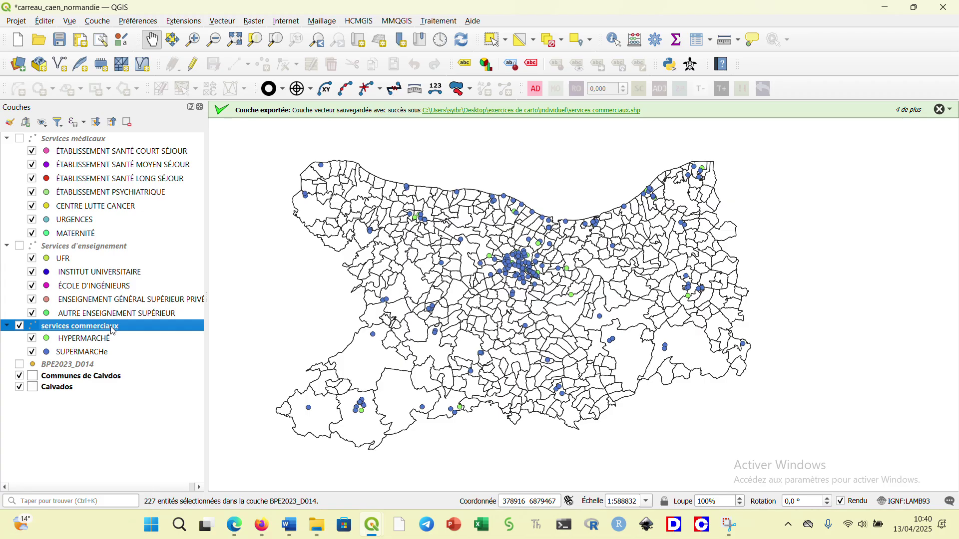